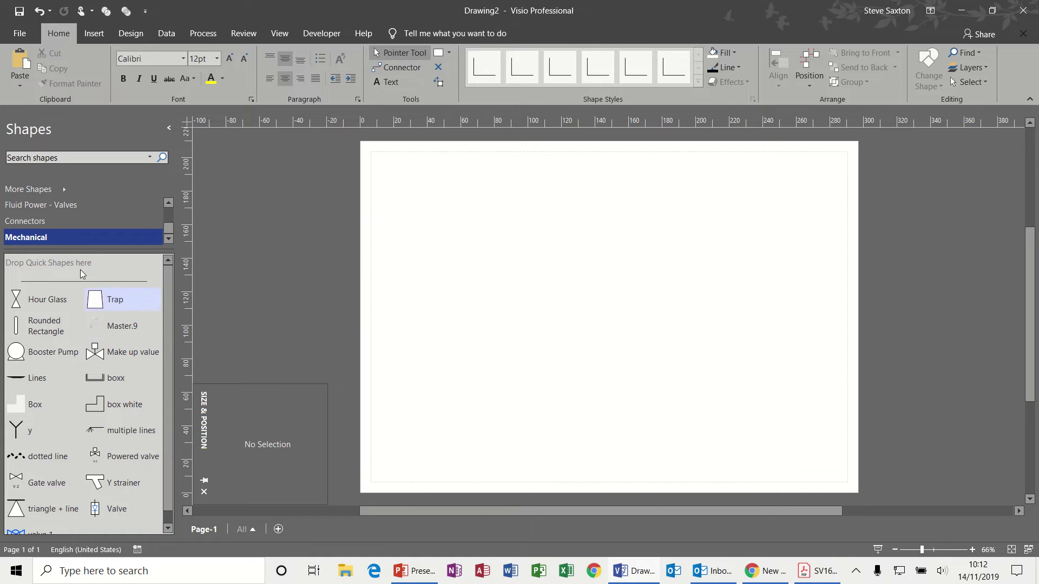
Browse the stencil options, cancel opening a saved stencil, and move Trap after Rounded Rectangle.
right_click(101, 238)
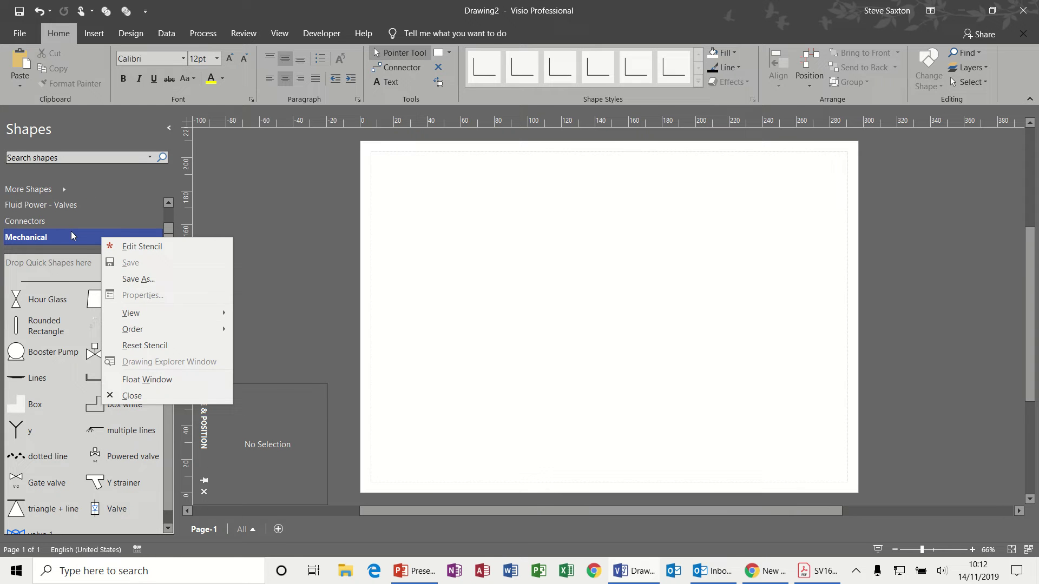
left_click(65, 192)
left_click(64, 193)
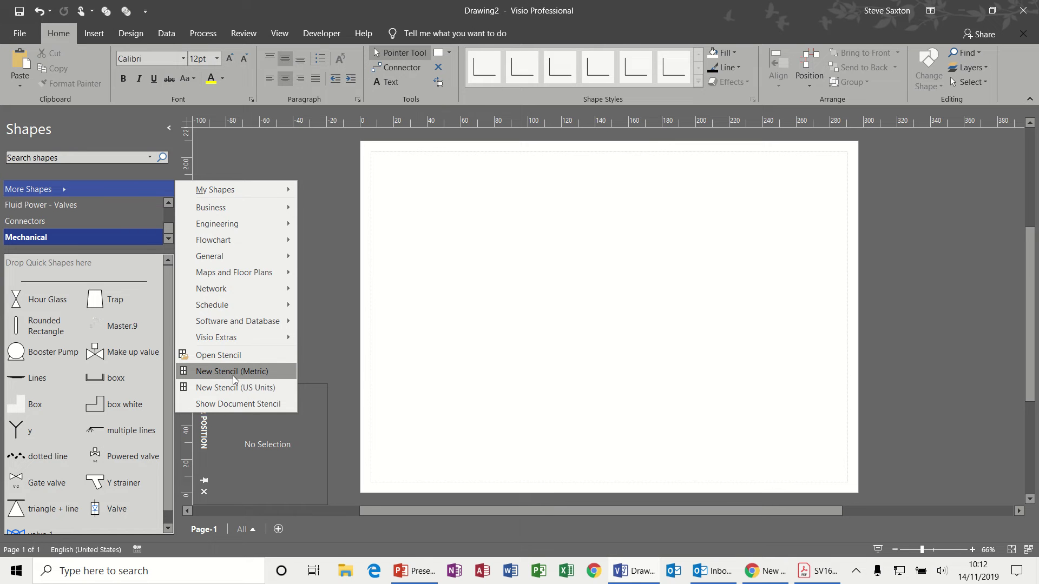
left_click(229, 355)
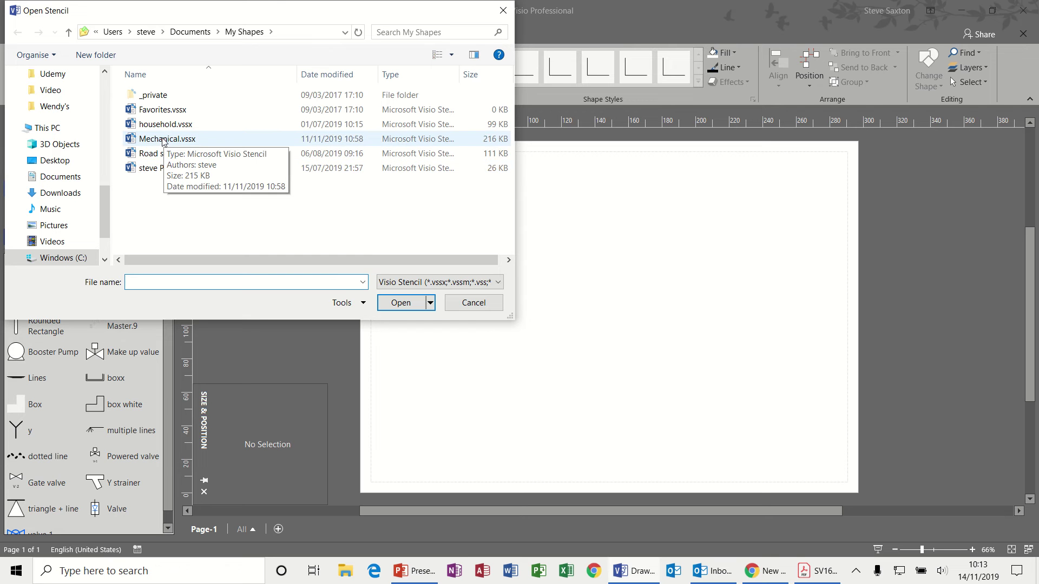
left_click(464, 303)
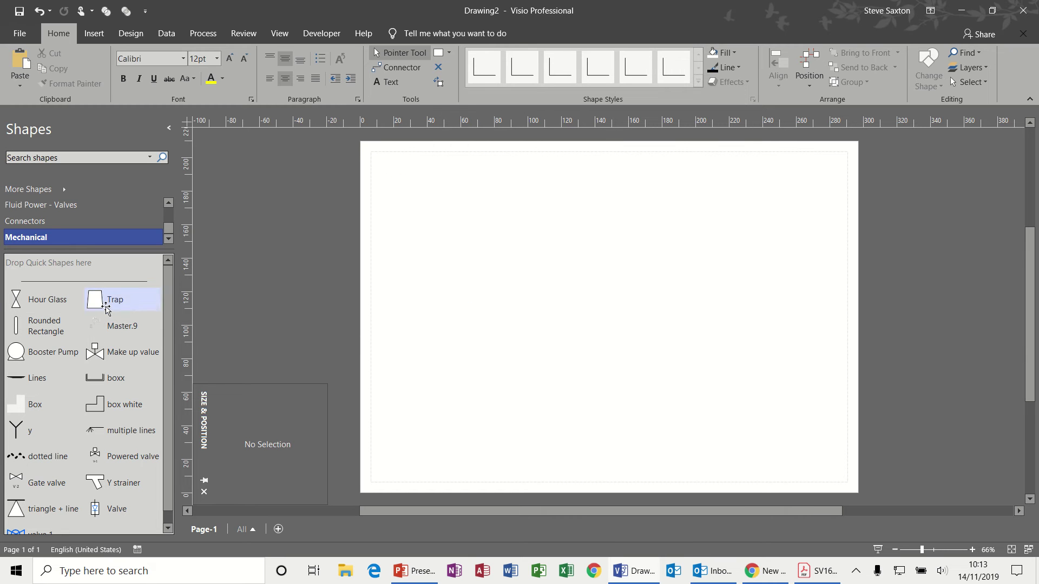
left_click_drag(88, 302, 443, 214)
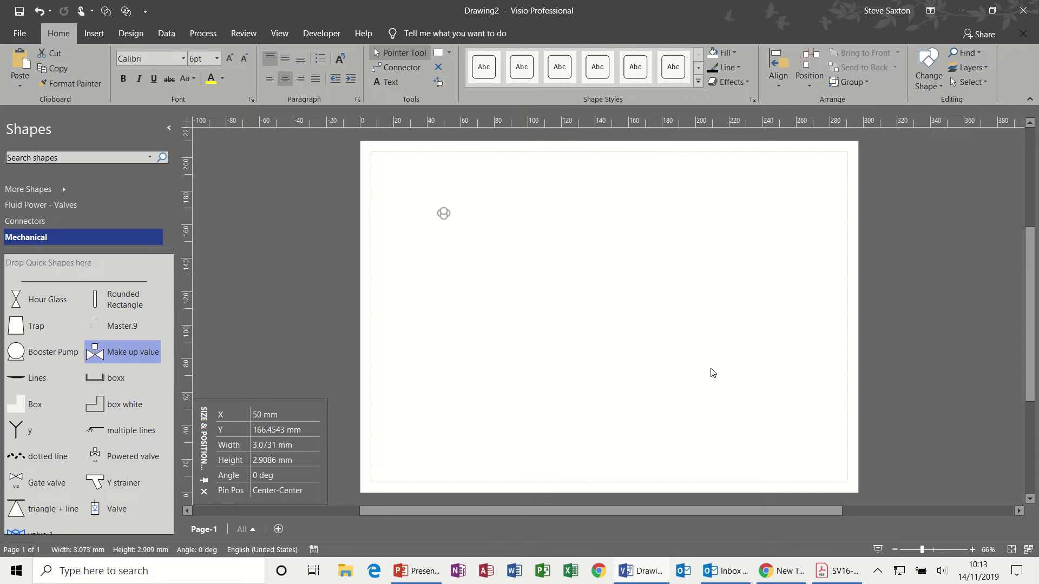
Zoom in and enlarge the Make up valve to about 15.5 × 6.9 mm.
left_click(973, 549)
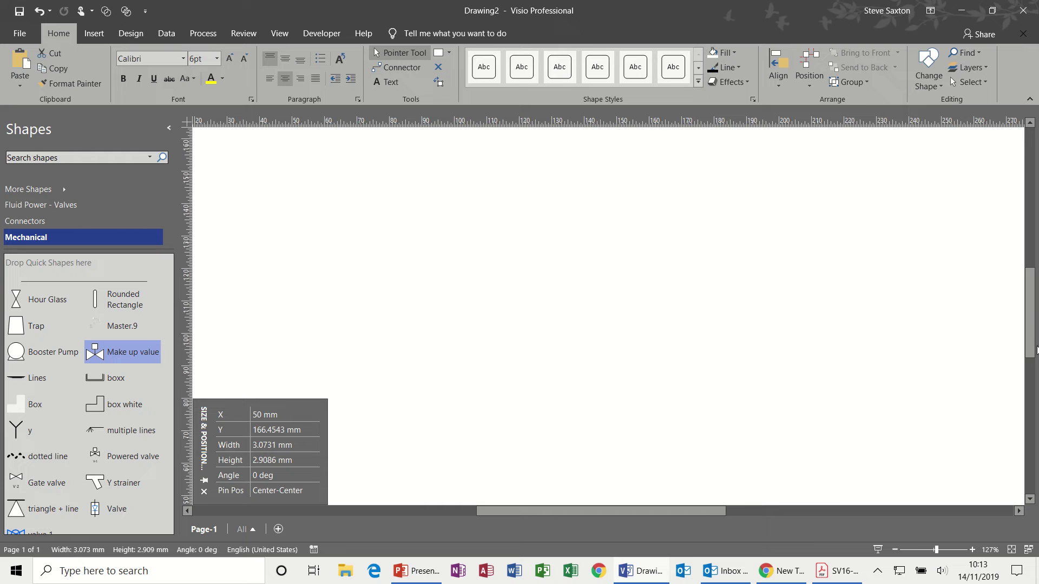
scroll(1036, 350, "up", 3)
left_click(467, 313)
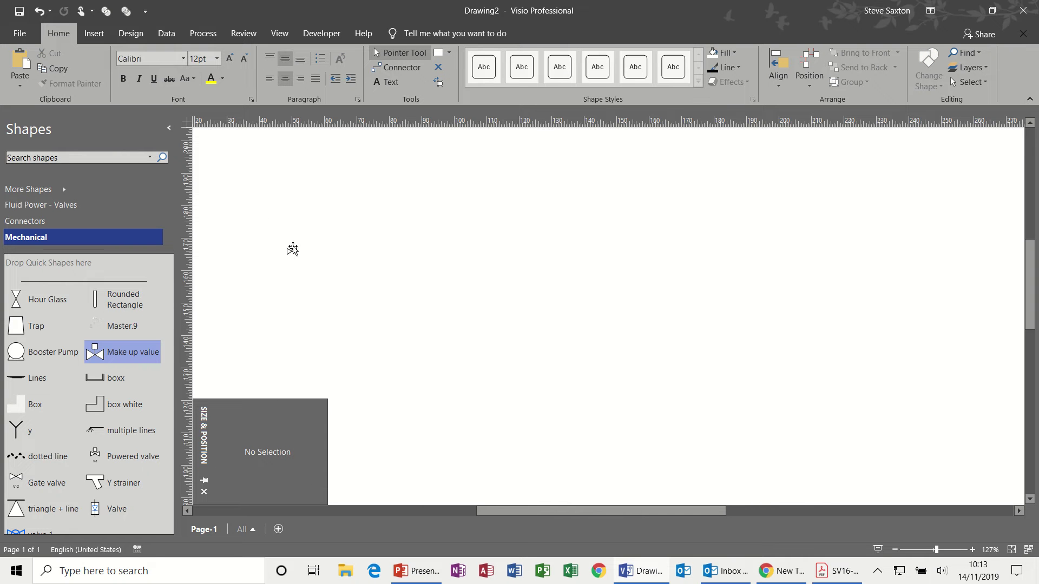
left_click(972, 550)
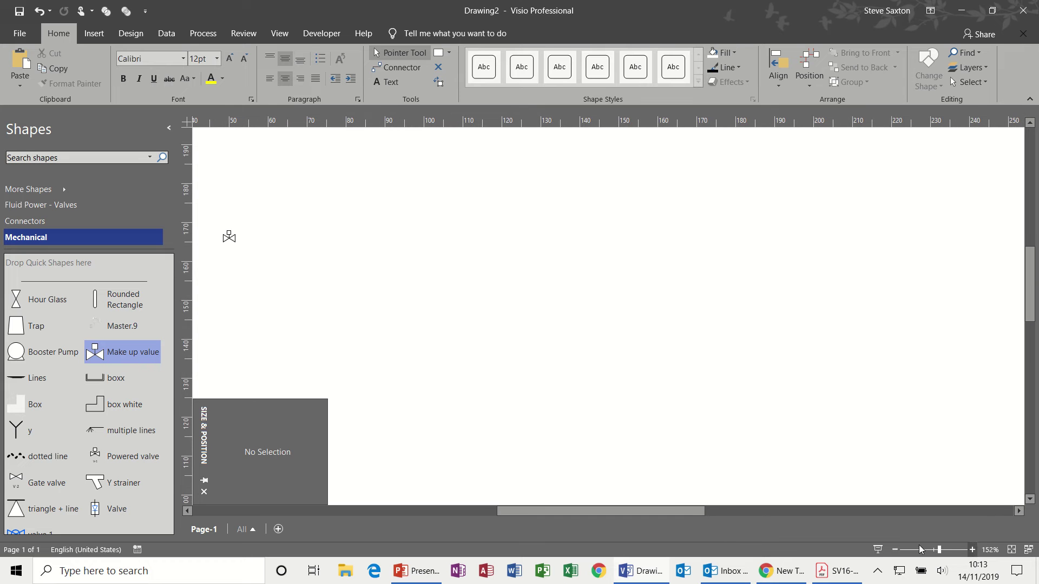
left_click(229, 237)
left_click_drag(230, 242, 288, 244)
left_click(285, 291)
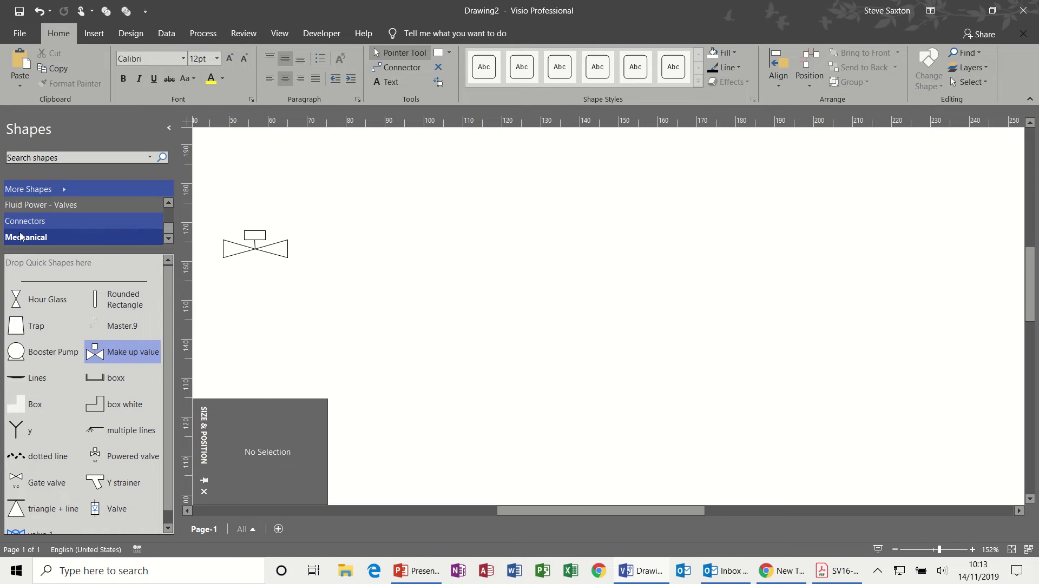
Open the Basic Shapes stencil from More Shapes > General.
left_click(63, 190)
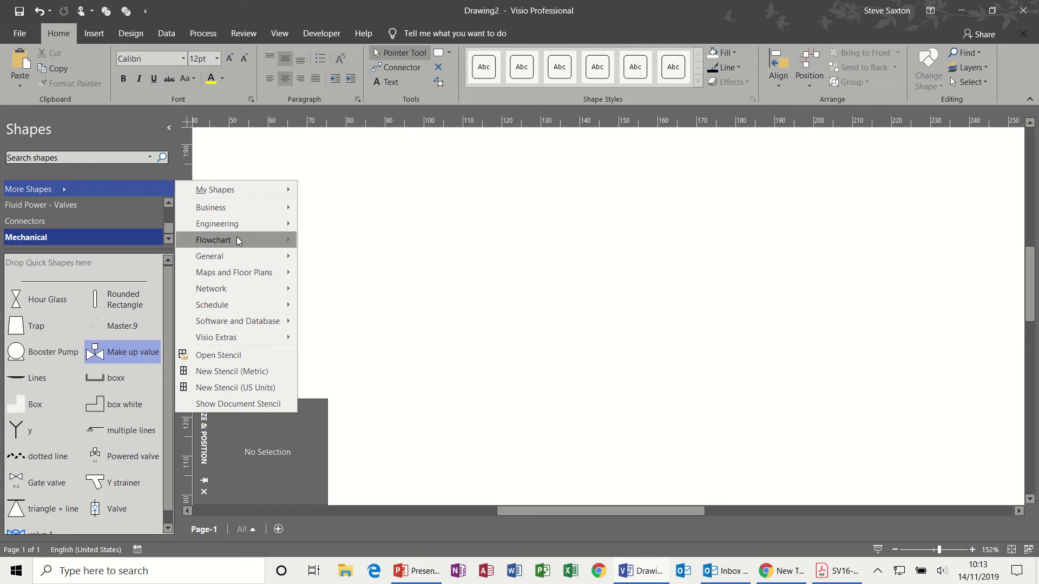
mouse_move(236, 255)
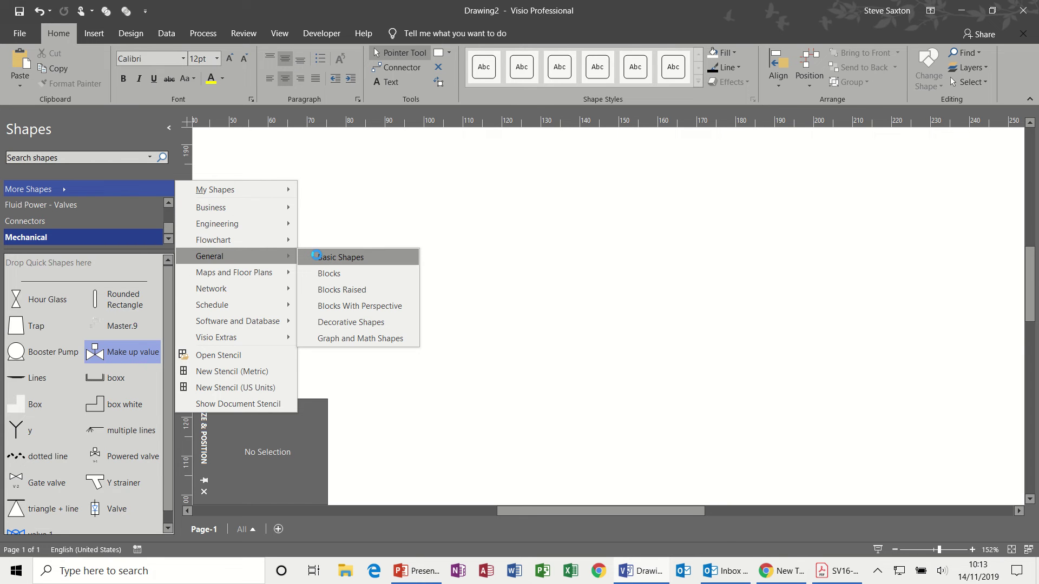
left_click(341, 258)
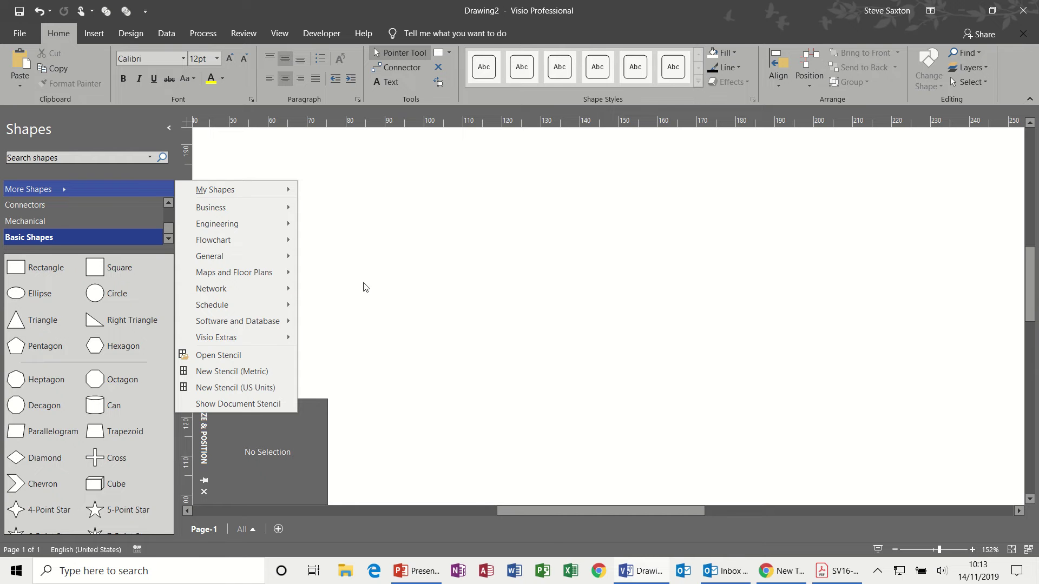
left_click(18, 323)
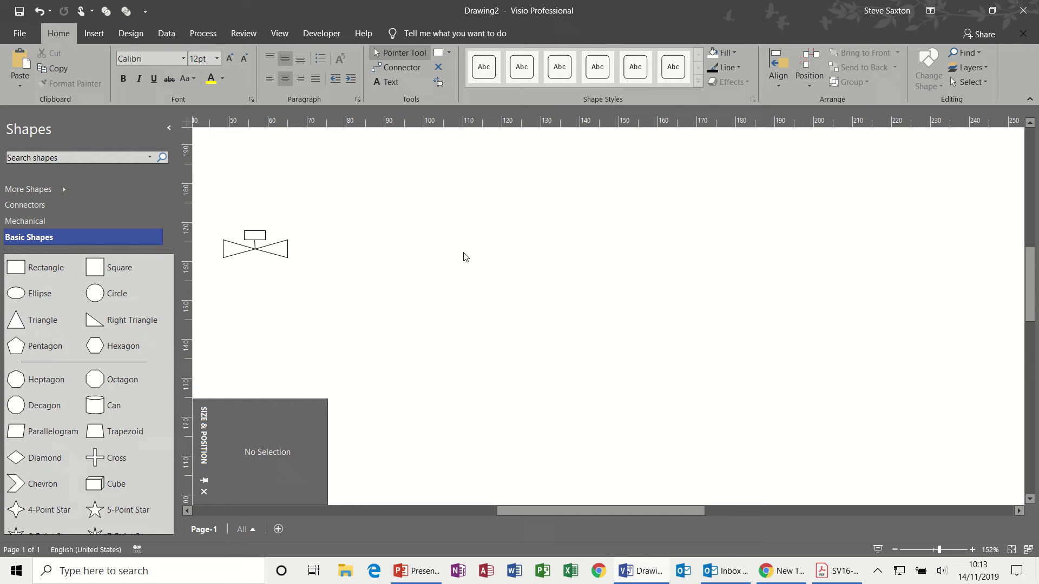
Drop a 40 mm triangle, rotate it −90° to point right, and copy it to its right.
left_click_drag(28, 320, 515, 320)
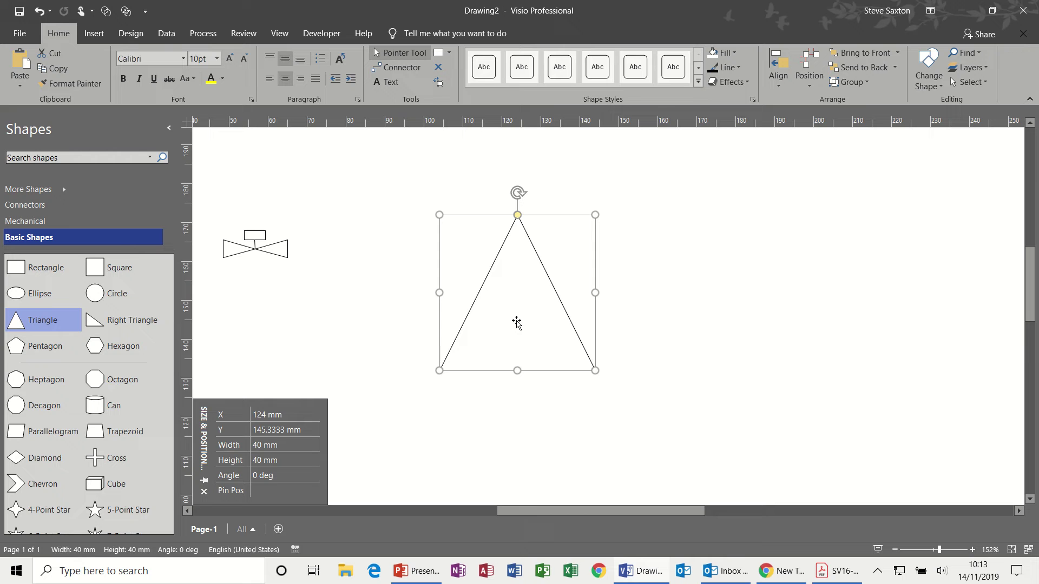
left_click_drag(518, 192, 607, 320)
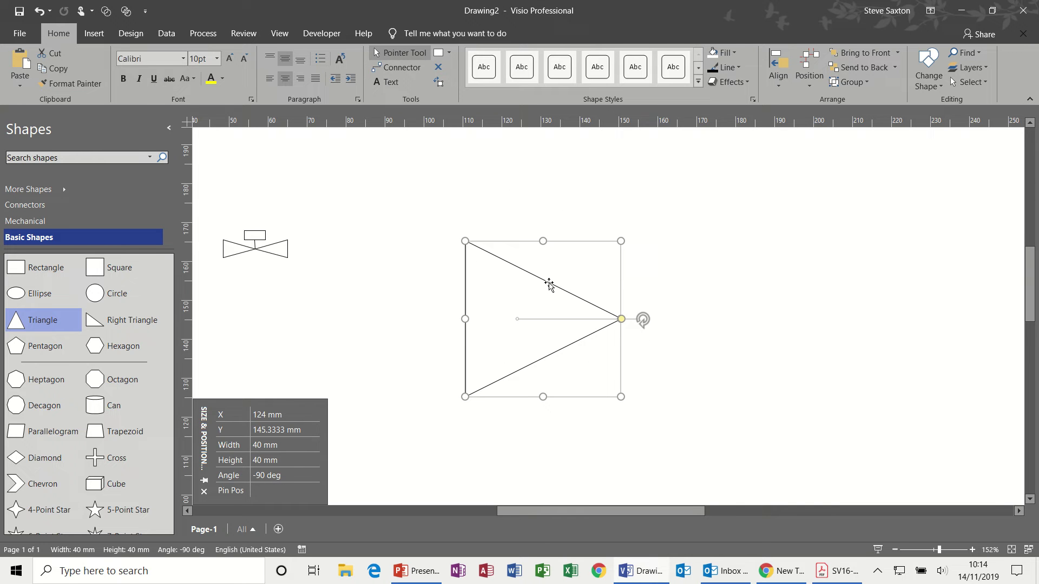
left_click_drag(549, 282, 705, 282)
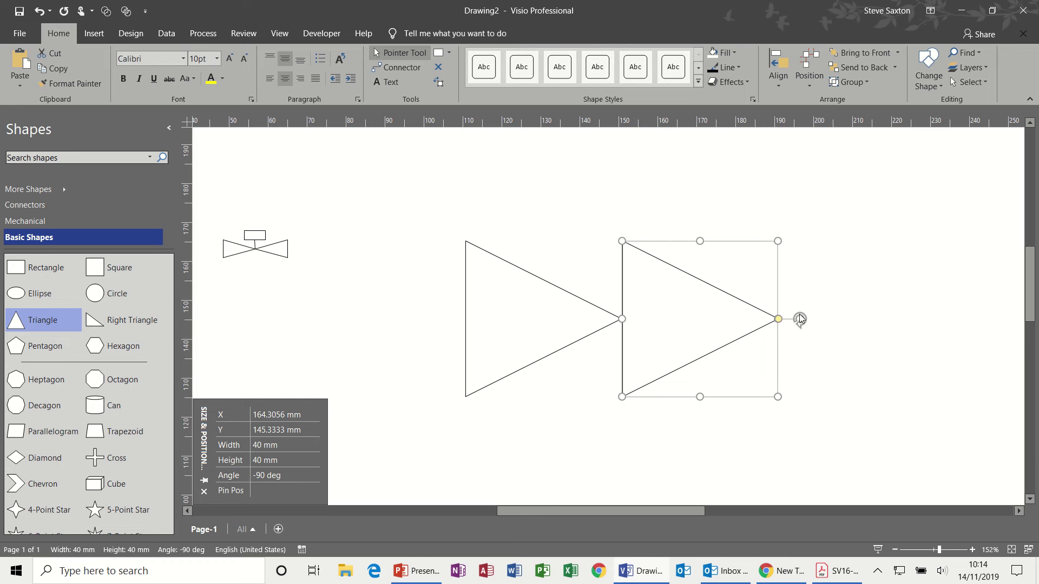
Flip the copied triangle horizontally via Position > Rotate Shapes.
left_click(783, 85)
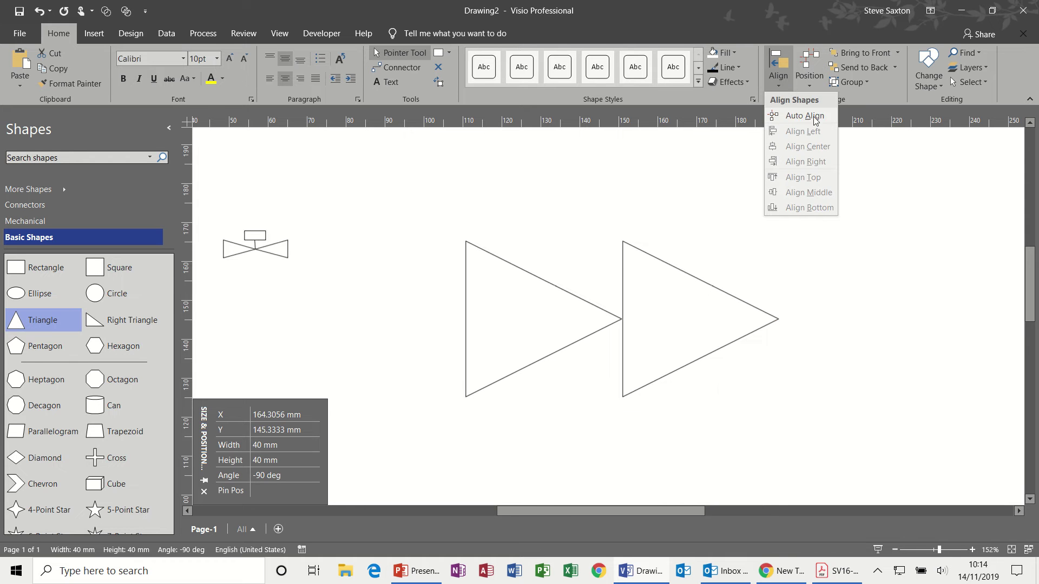
left_click(807, 85)
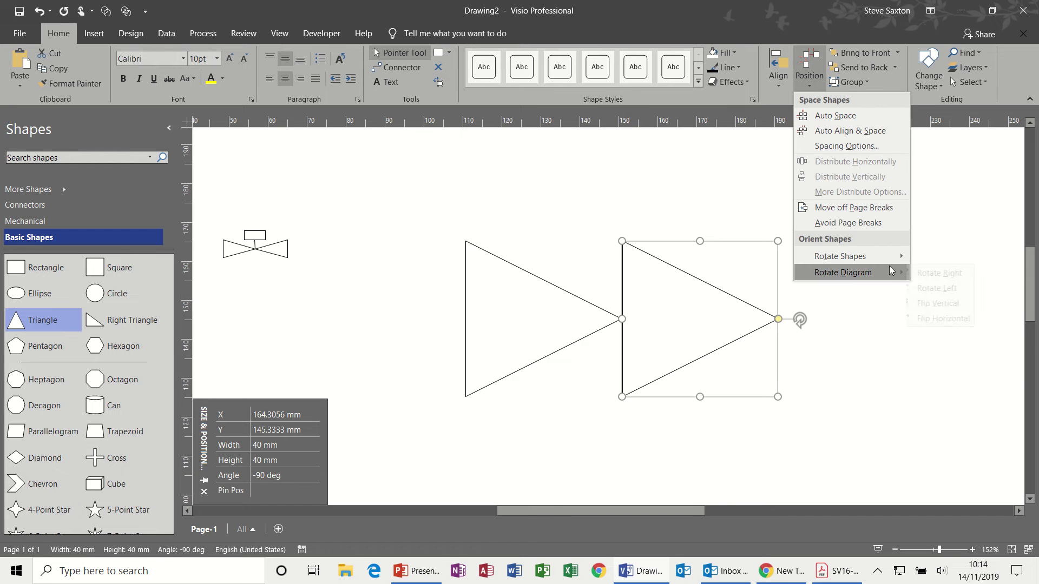
mouse_move(888, 258)
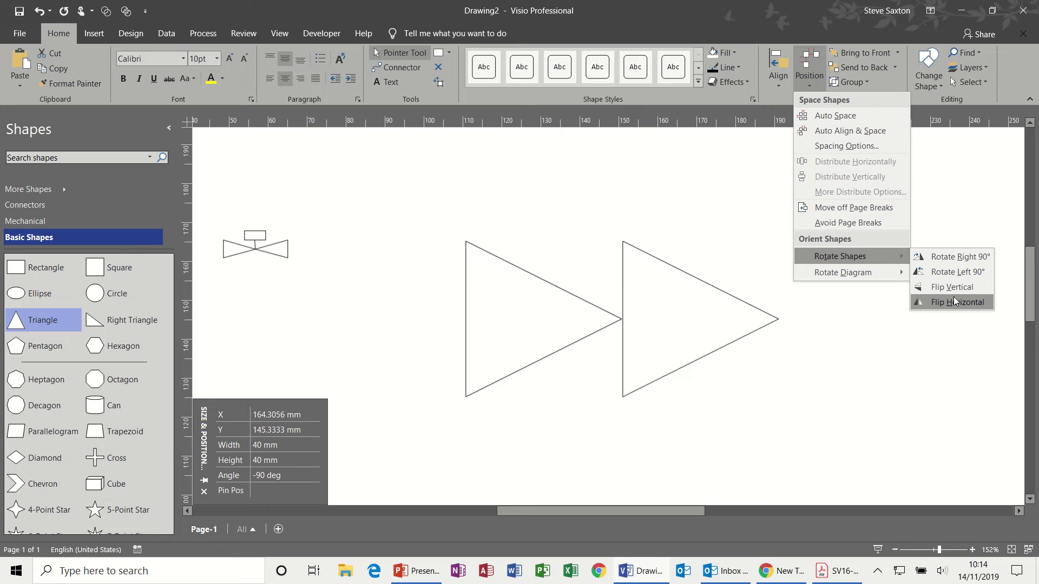
left_click(953, 301)
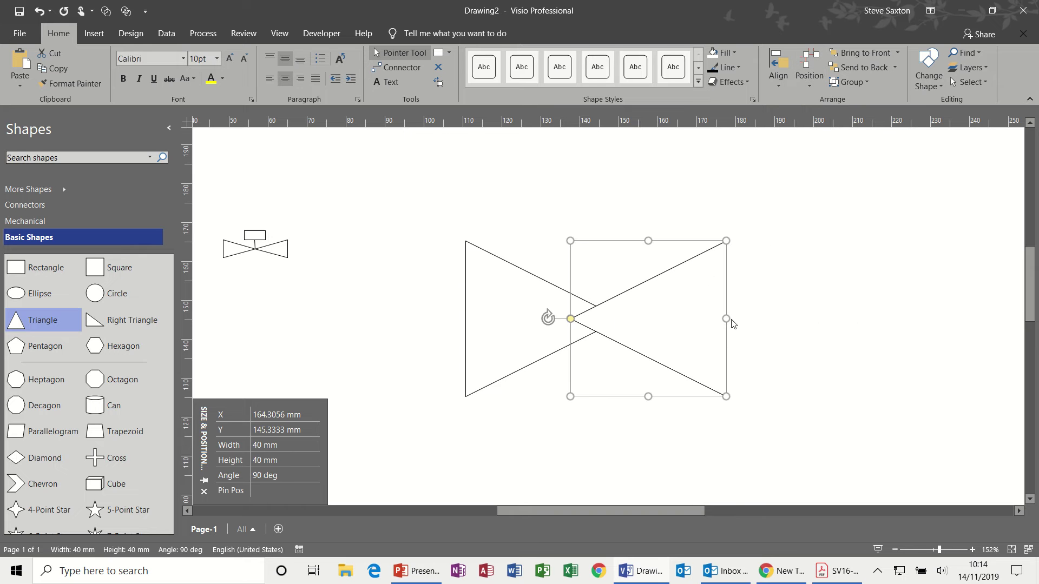
Slide the flipped triangle until both tips meet in a bowtie.
left_click_drag(705, 297, 736, 301)
left_click(864, 290)
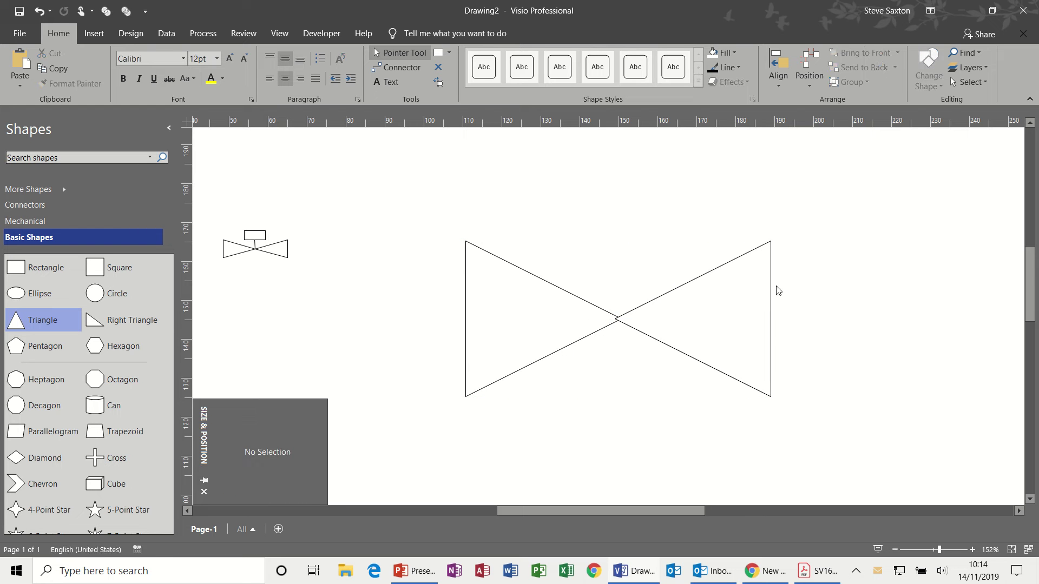
left_click(754, 295)
left_click_drag(753, 294, 757, 296)
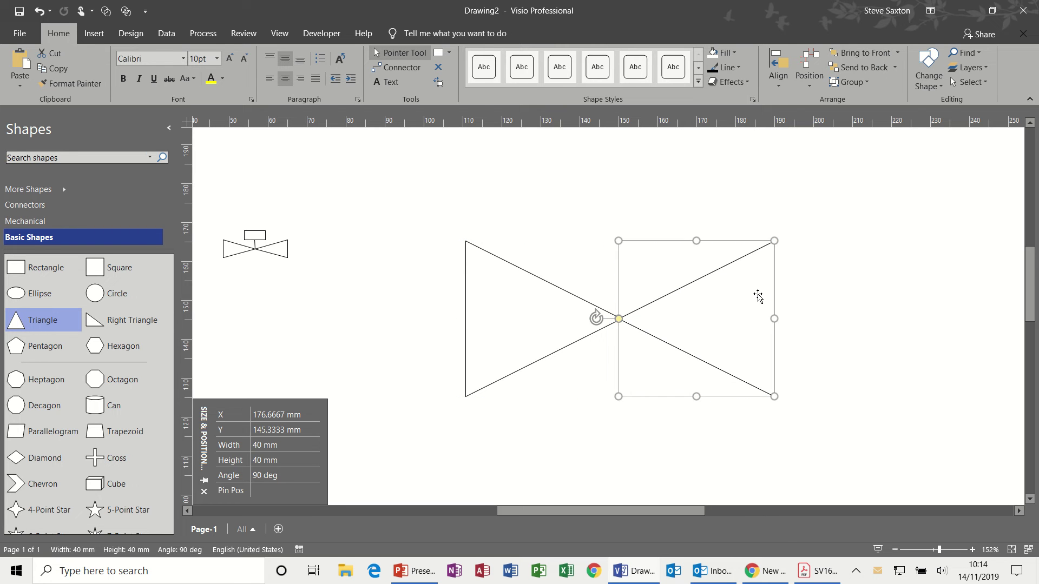
left_click(843, 278)
left_click(751, 306)
left_click_drag(751, 307, 758, 303)
left_click(851, 282)
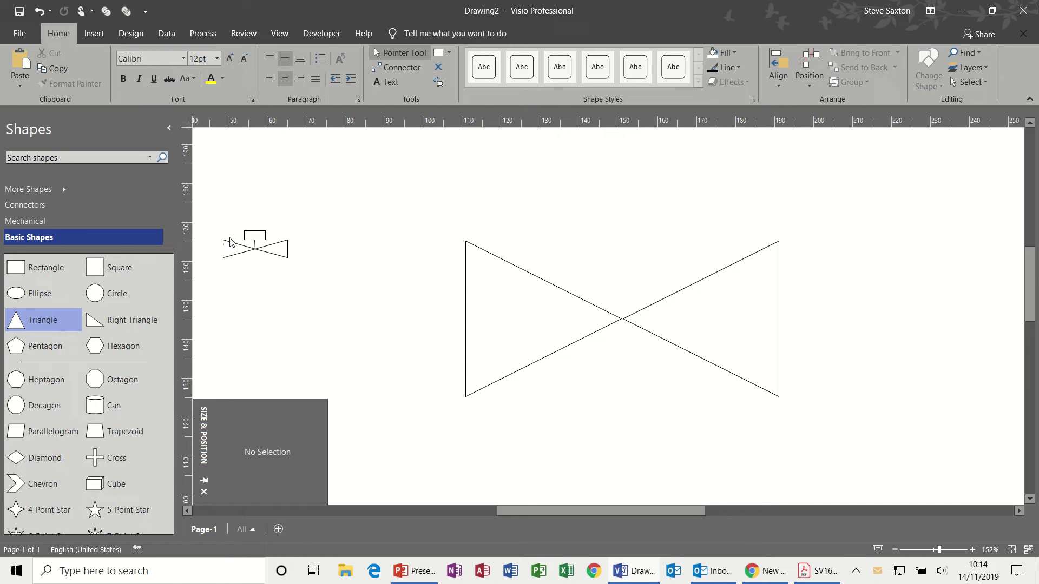
Place a rectangle above the bowtie and connect a stem line down to its centre.
left_click_drag(22, 269, 620, 179)
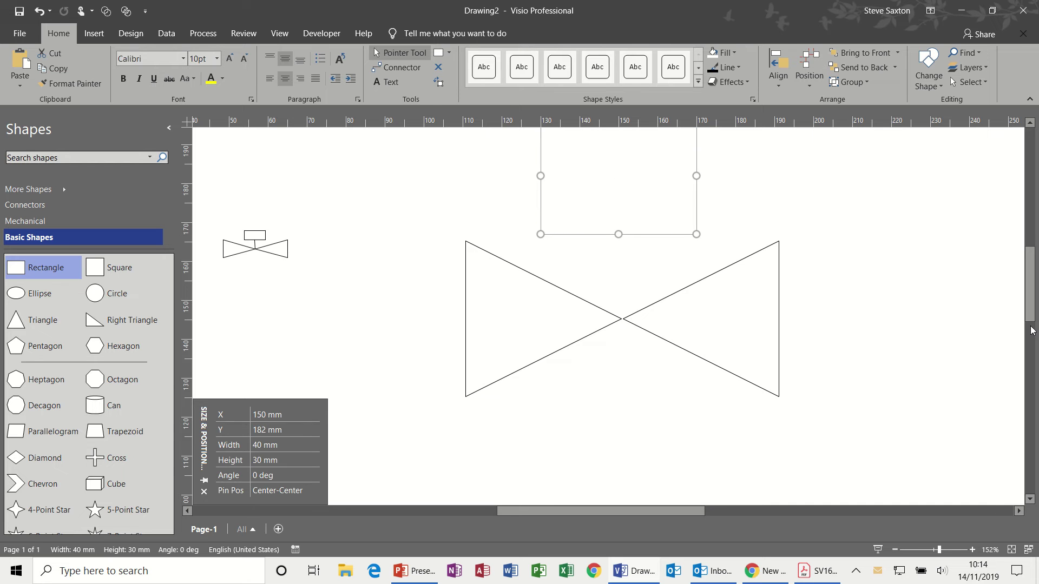
scroll(1031, 303, "up", 3)
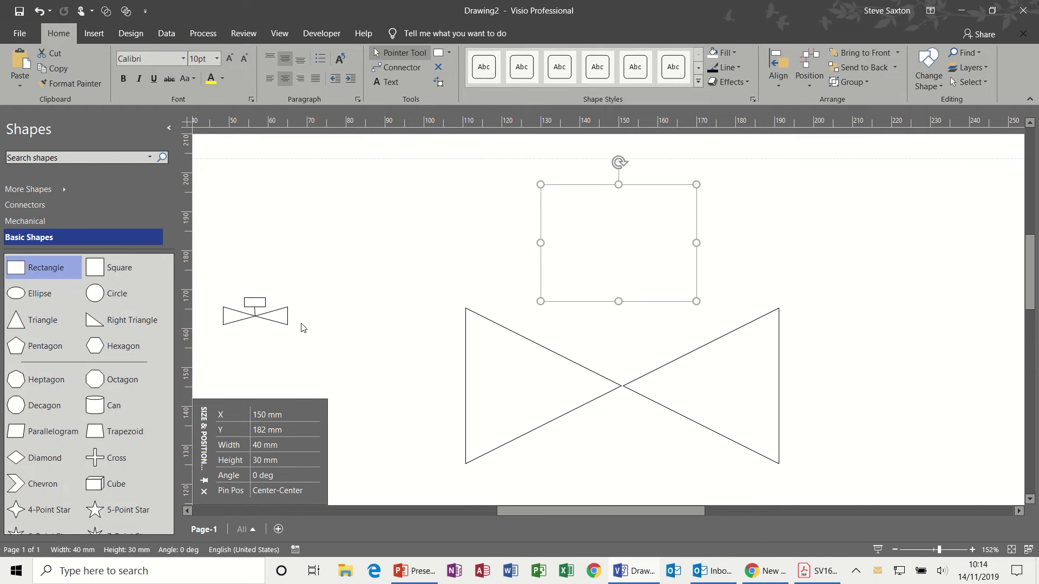
left_click(408, 67)
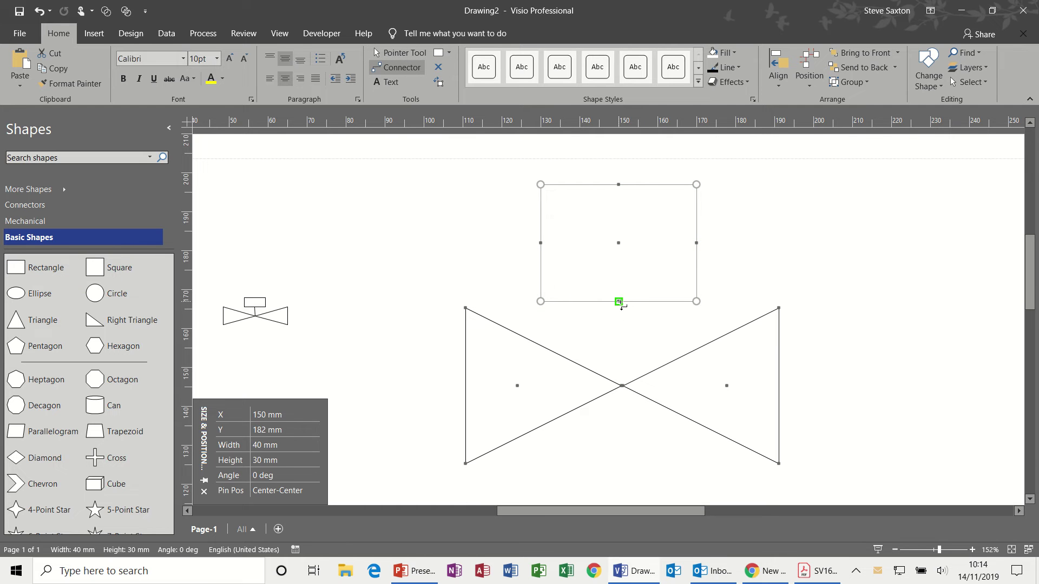
left_click_drag(620, 303, 623, 386)
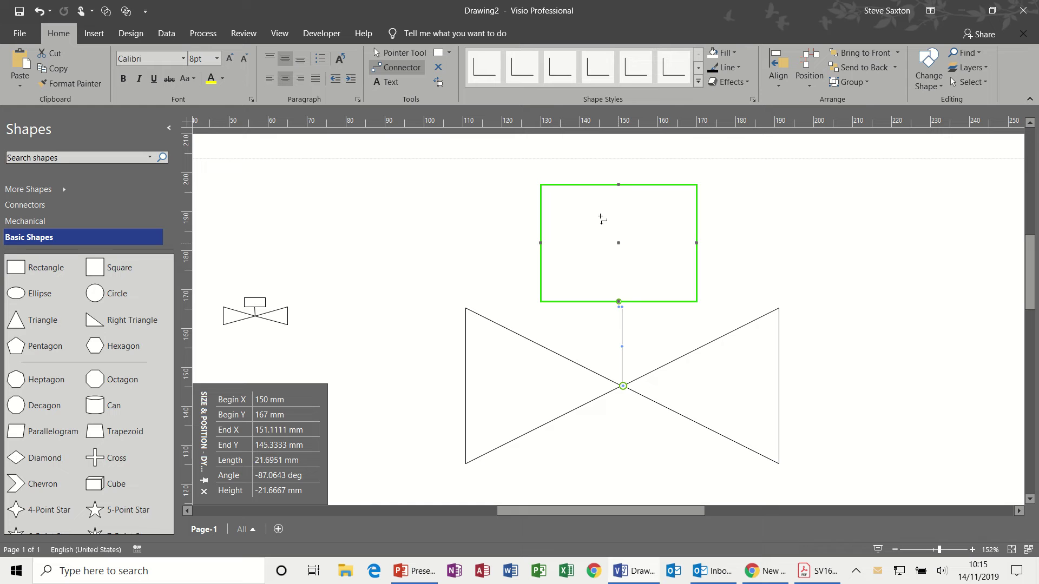
left_click(408, 59)
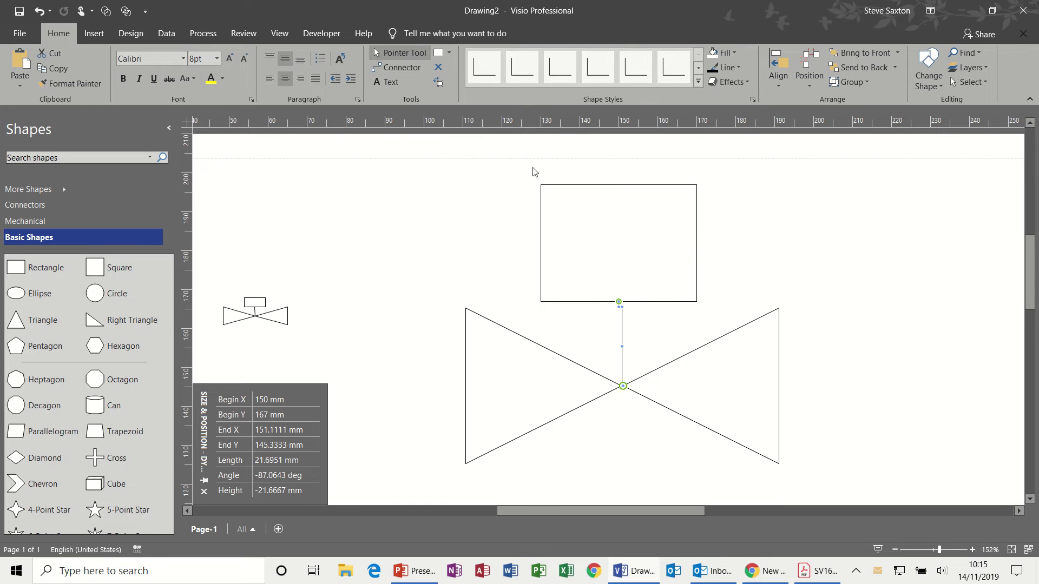
Re-centre the rectangle over the stem and align the stem with the triangles.
left_click(647, 287)
key("ctrl+z")
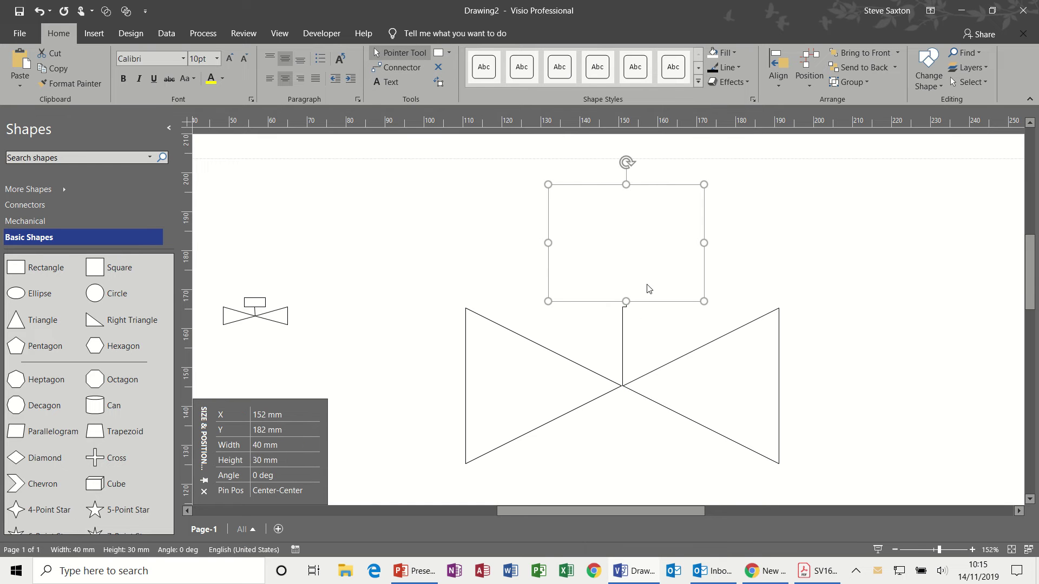
key("Left")
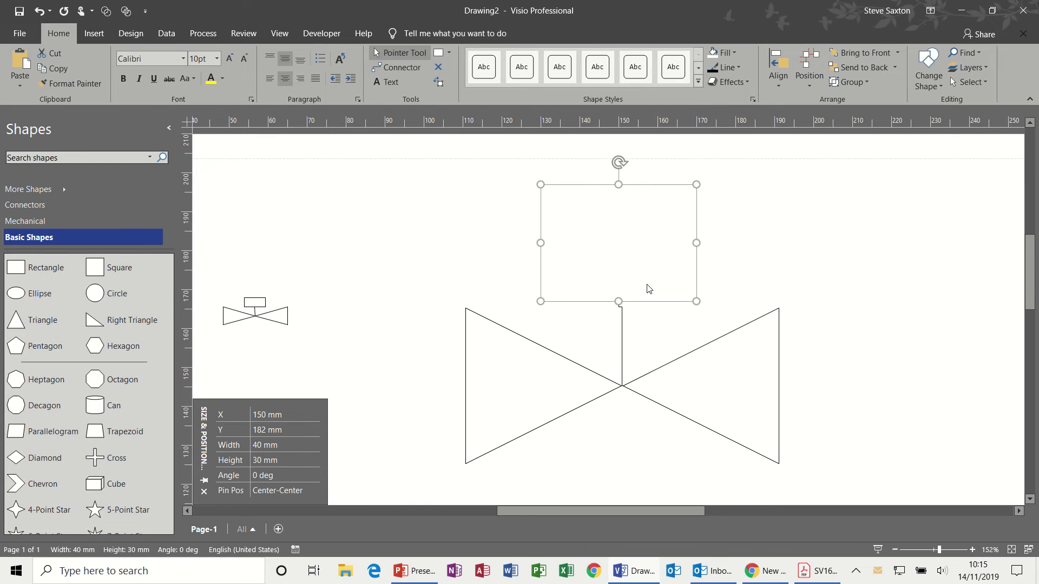
left_click(622, 313)
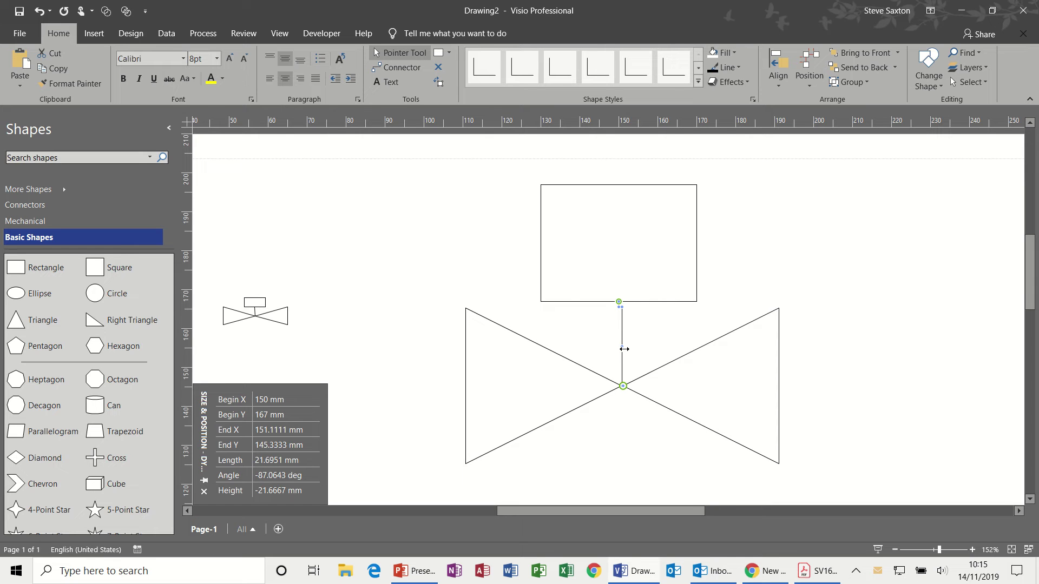
left_click_drag(625, 346, 618, 350)
left_click(790, 245)
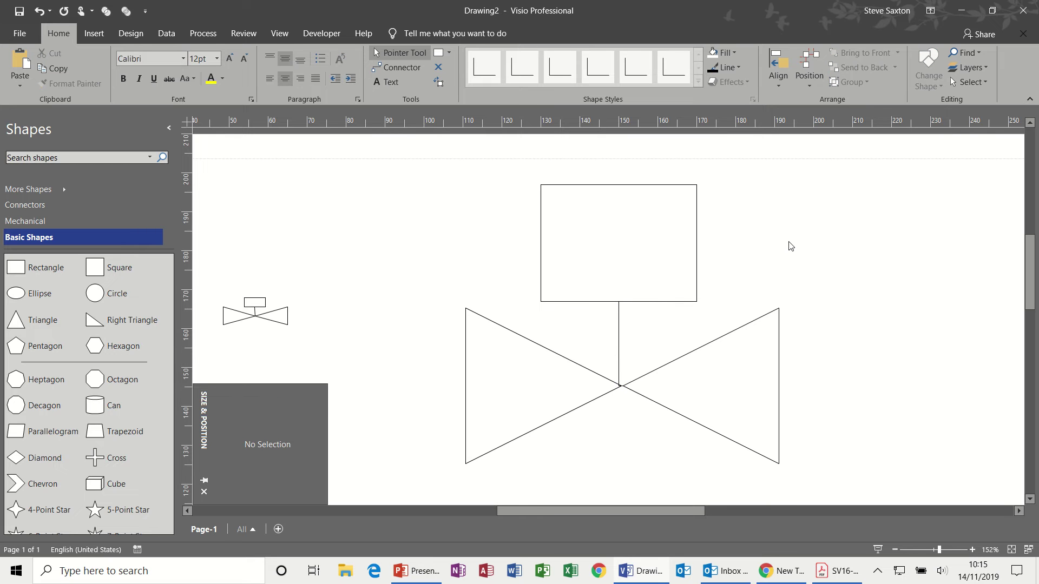
Nudge both triangles left so their apexes meet at the stem's bottom.
left_click(649, 379)
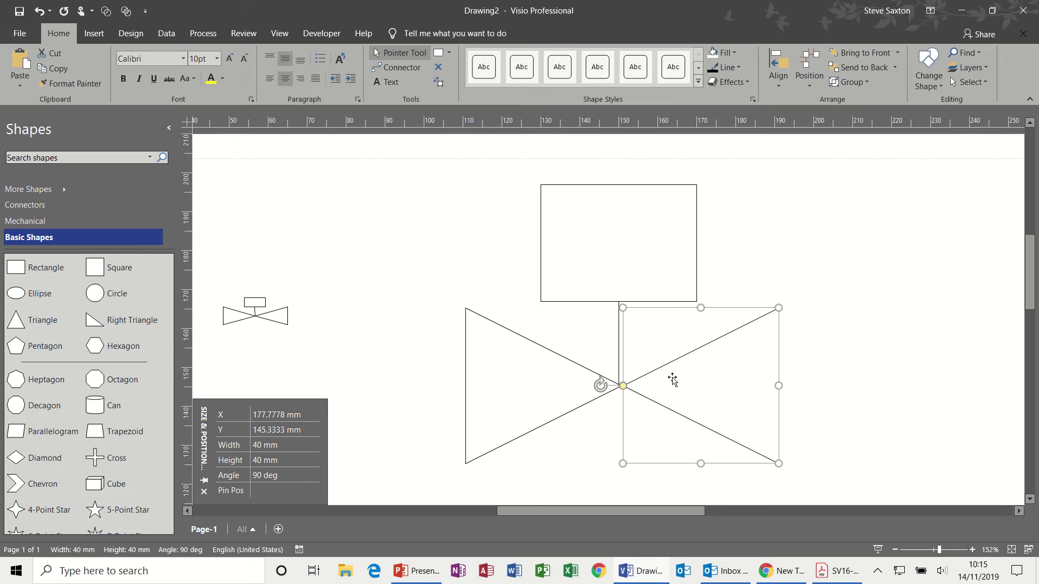
left_click(556, 386)
key("Left")
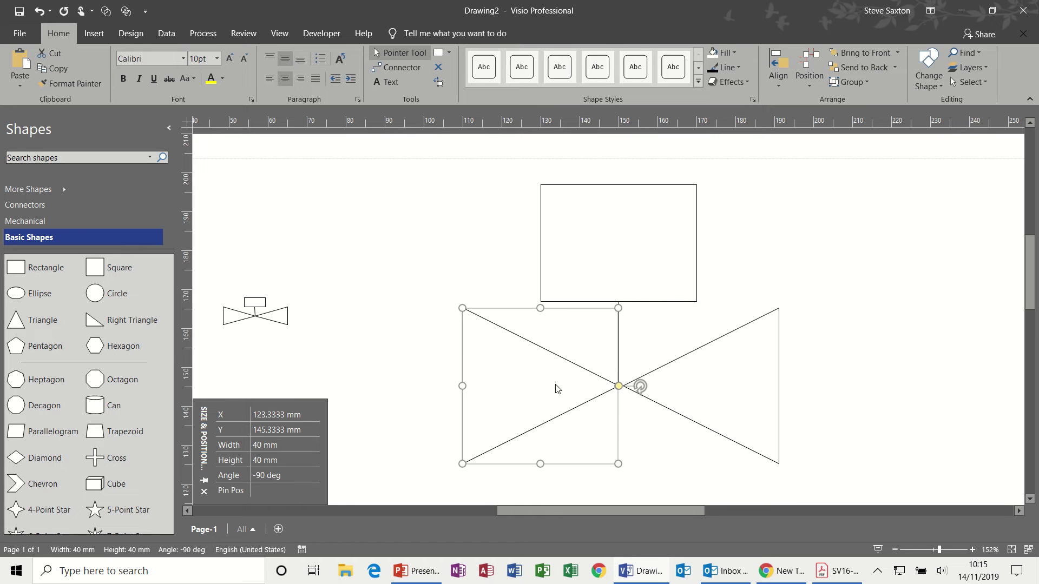
left_click(793, 275)
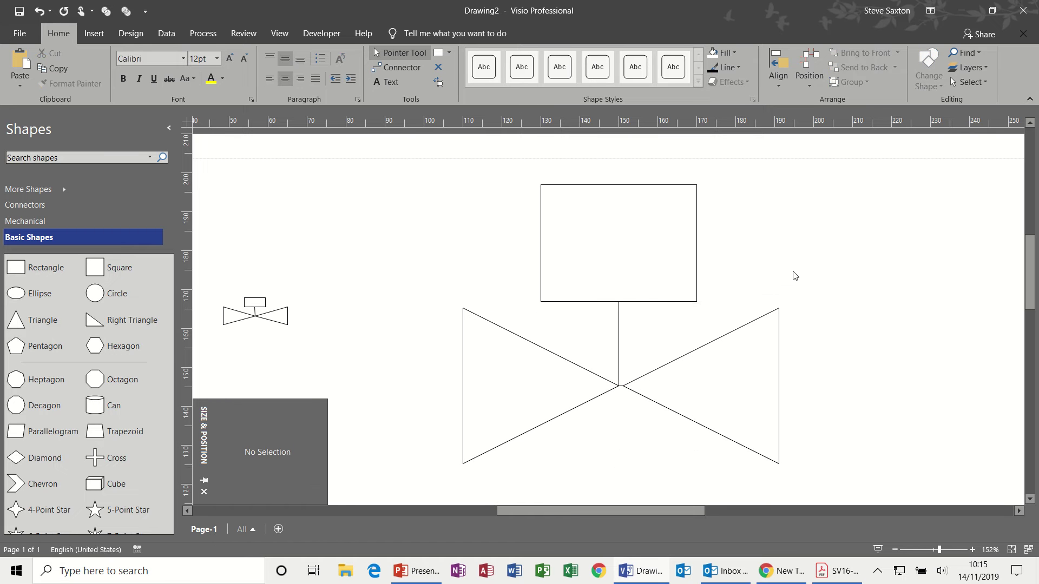
left_click(703, 387)
key("Left")
key("Left")
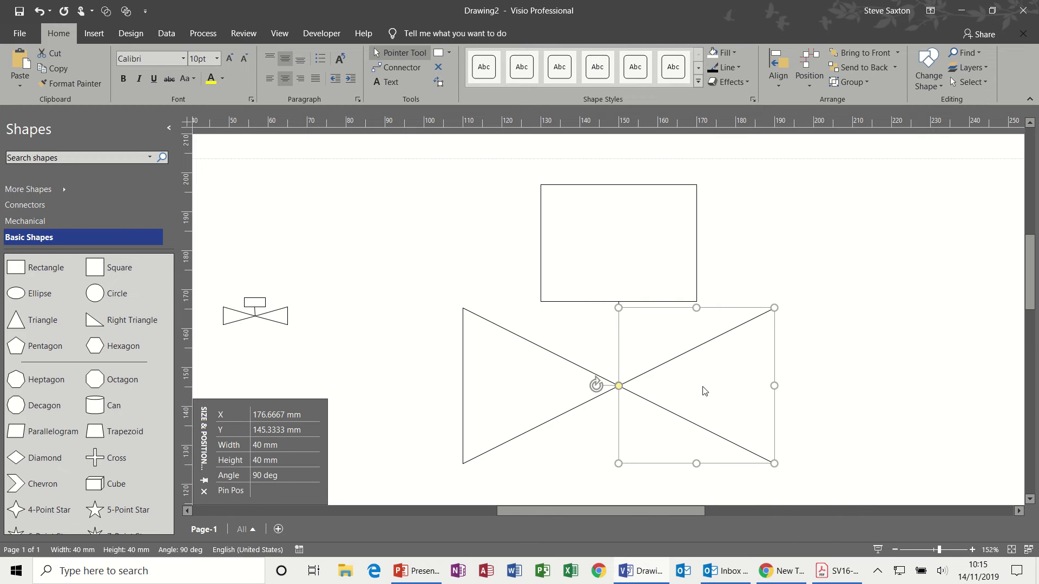
left_click(863, 341)
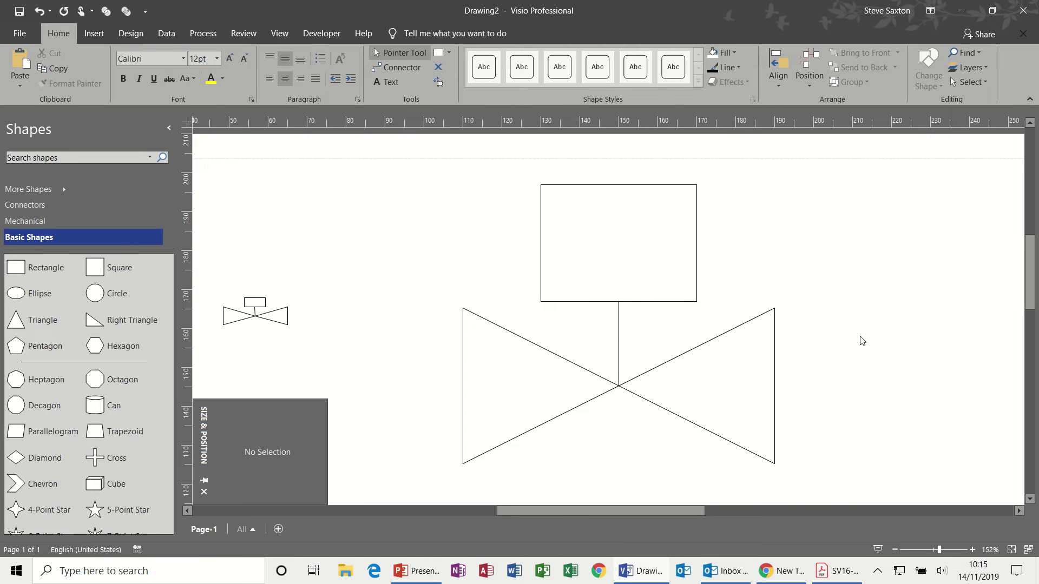
Group the rectangle, stem and both triangles, and shrink the group to about 31 × 27.8 mm.
mouse_move(412, 164)
left_mouse_down()
mouse_move(623, 406)
mouse_move(827, 485)
left_mouse_up()
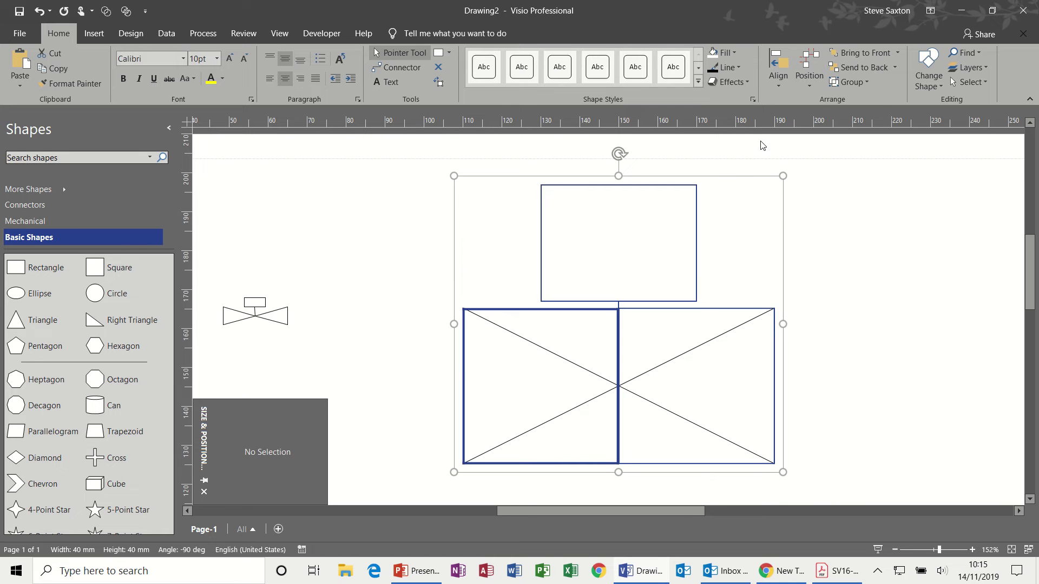
left_click(846, 83)
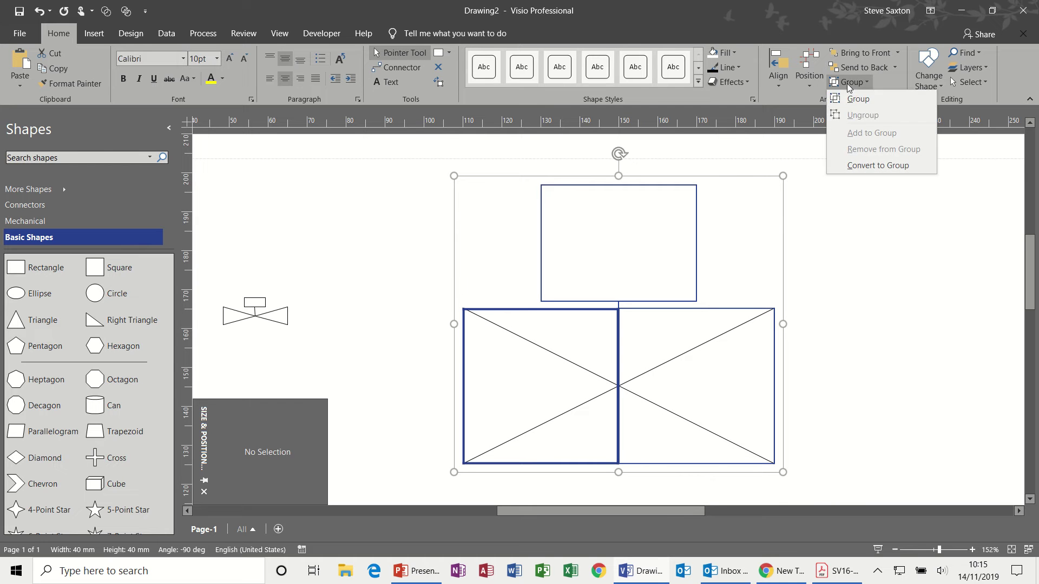
left_click(848, 96)
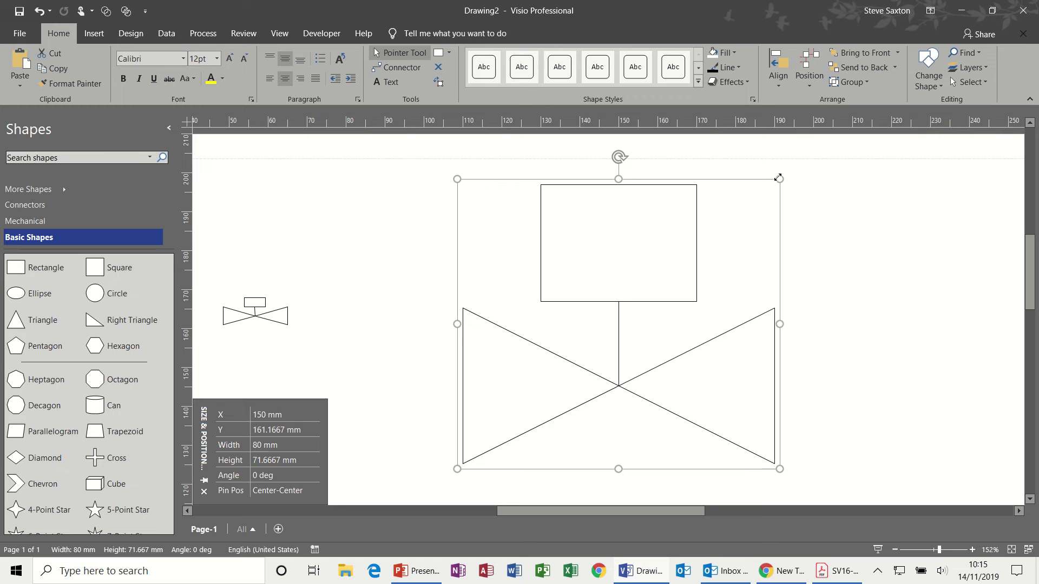
left_click_drag(777, 183, 588, 357)
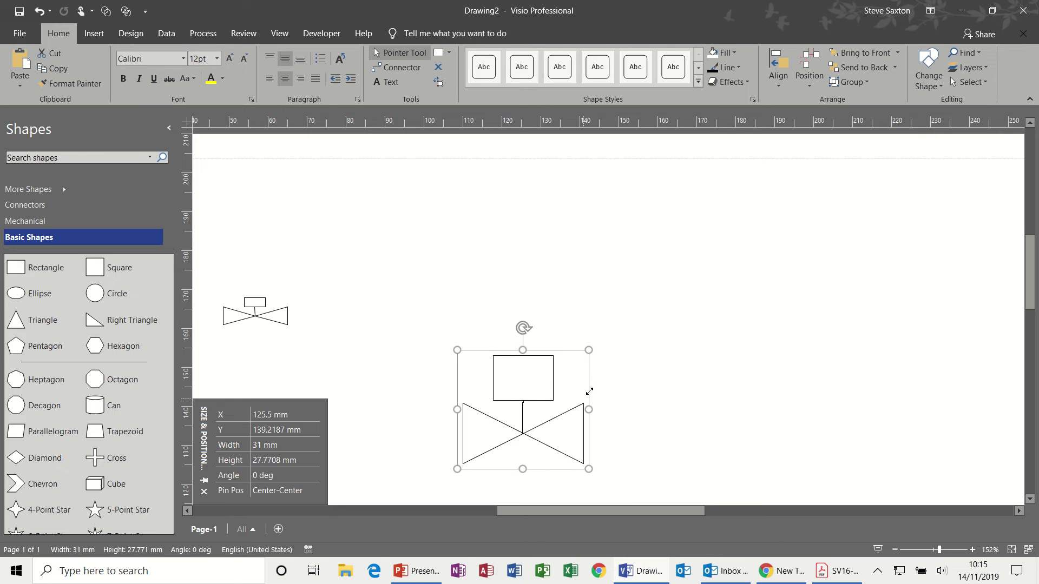
Drag the grouped valve into the Mechanical stencil, allow editing, and name the master 'test'.
left_click_drag(541, 389, 684, 218)
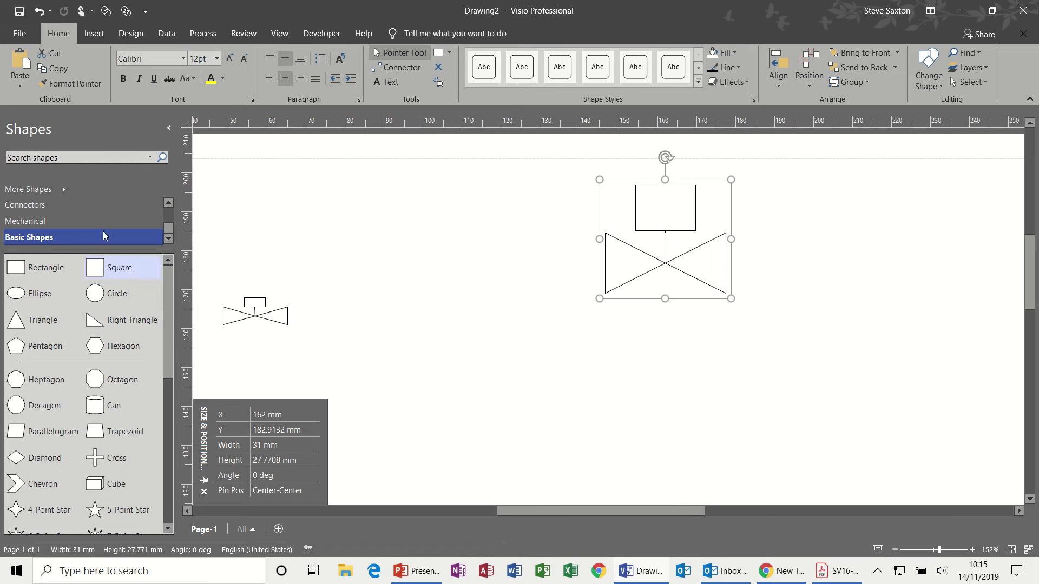
left_click(86, 222)
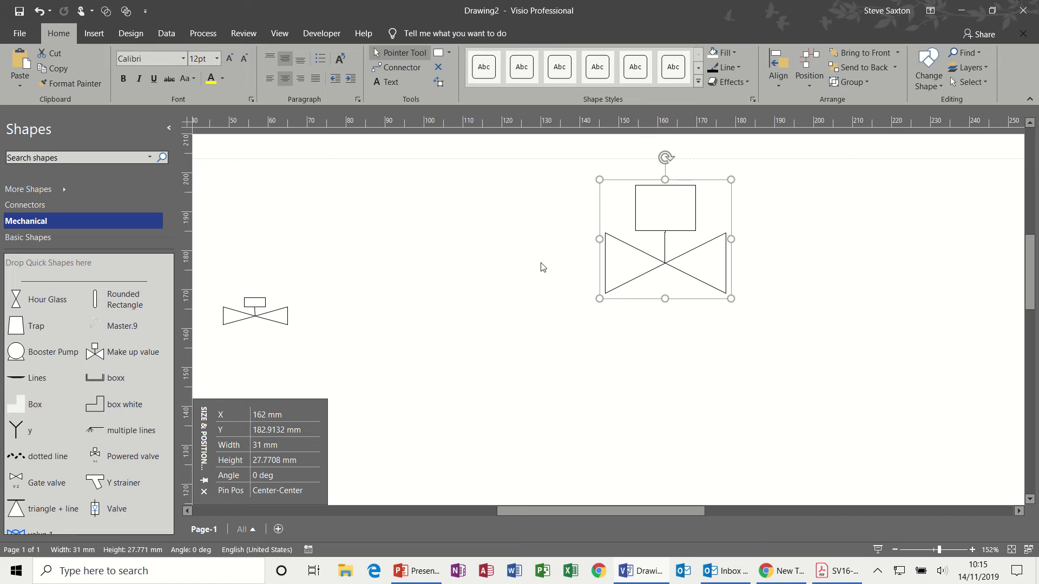
left_click(589, 228)
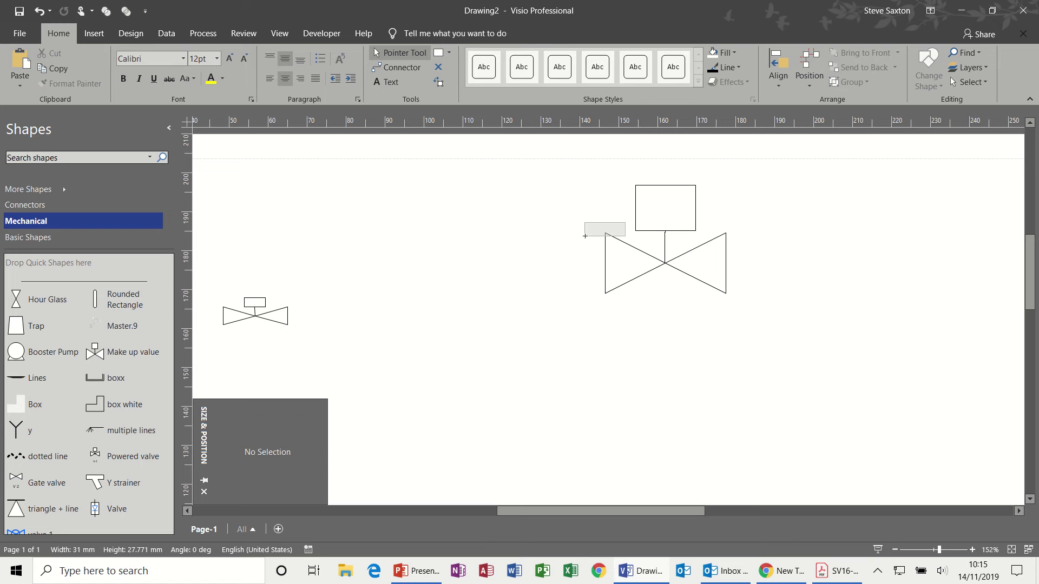
left_click(605, 269)
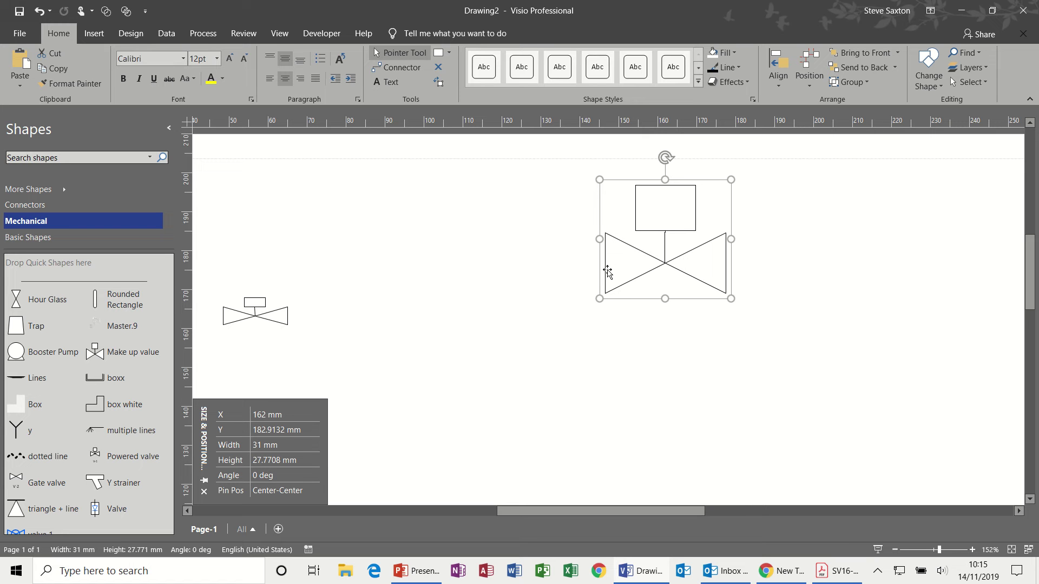
left_click_drag(608, 273, 138, 391)
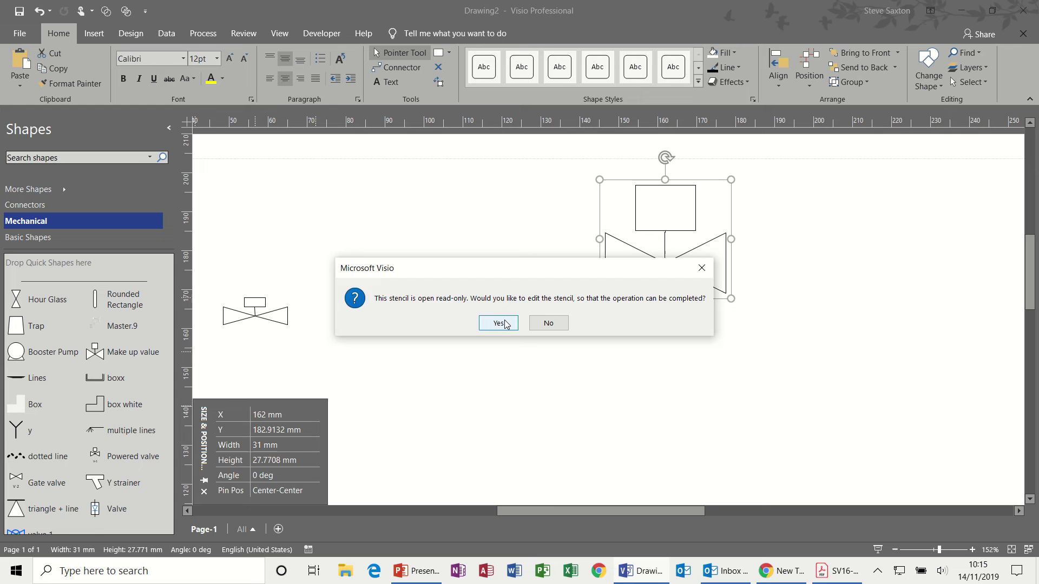
left_click(499, 323)
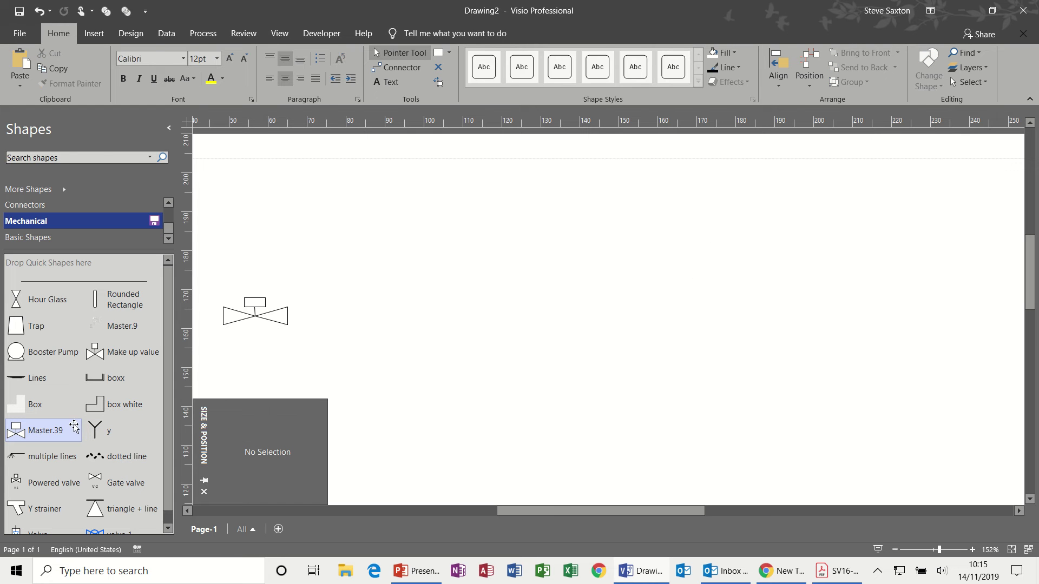
left_click(54, 433)
type("test")
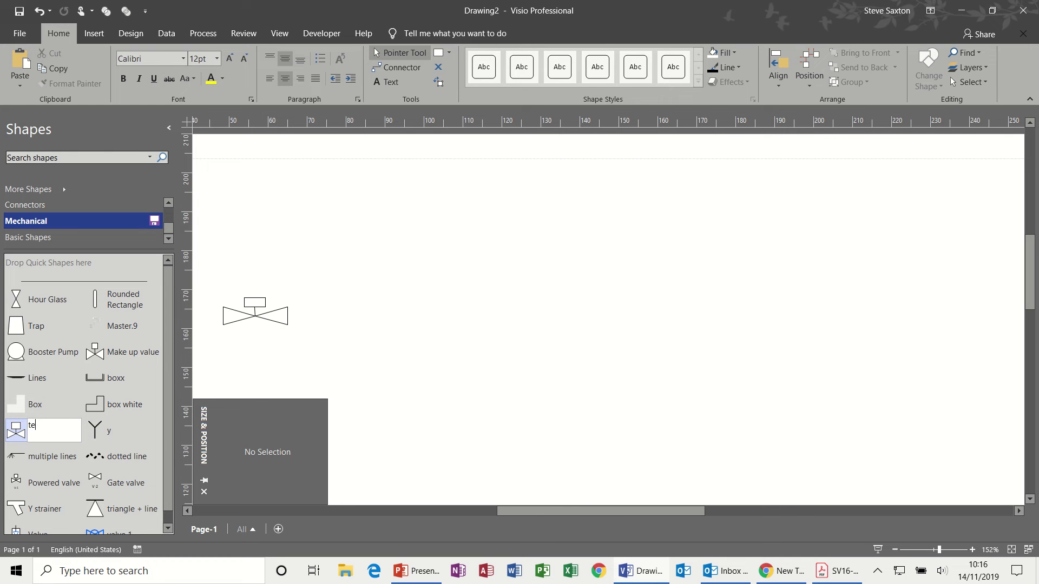
left_click(398, 332)
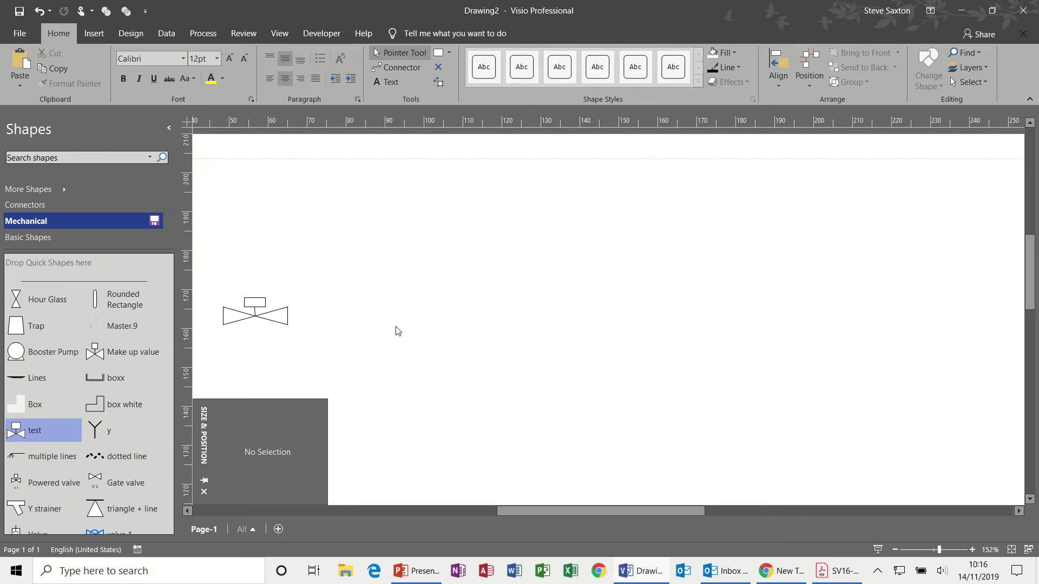
Place the test master on the page and move it up and left.
left_click(34, 433)
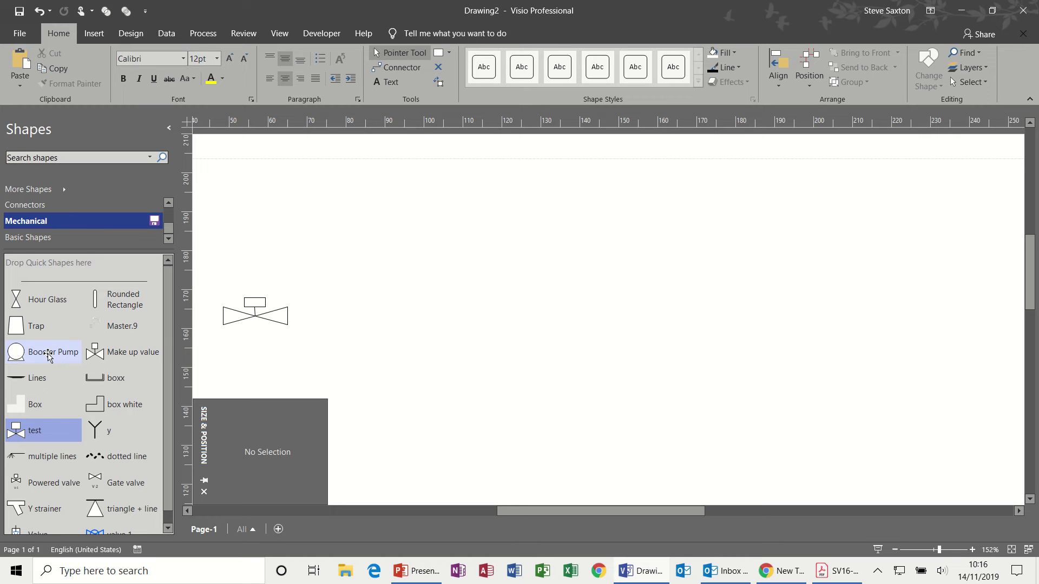
left_click_drag(38, 357, 526, 265)
left_click(623, 267)
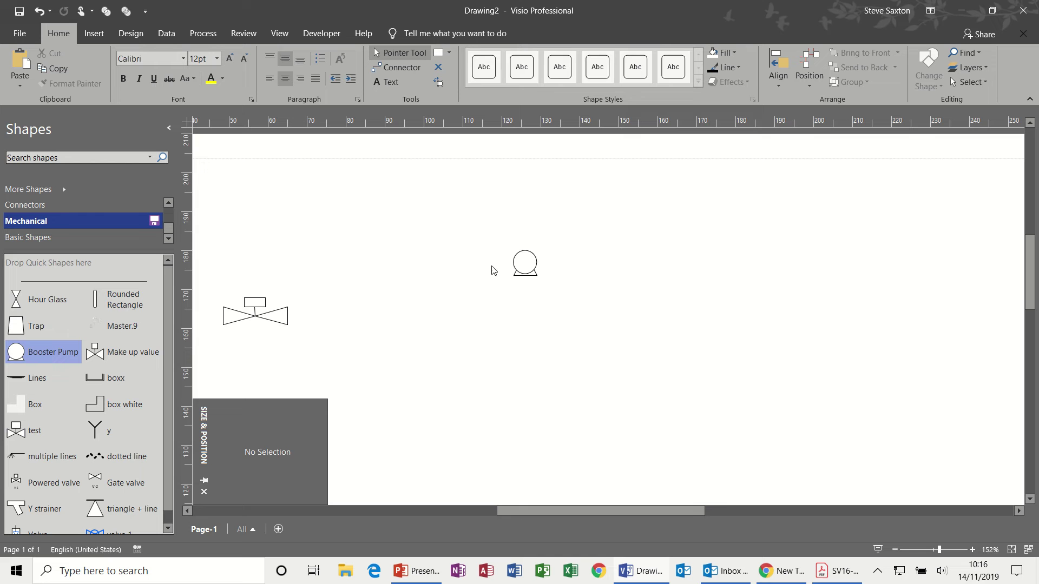
left_click_drag(514, 260, 436, 208)
left_click(543, 232)
Drop a circle and a triangle from Basic Shapes, with the triangle behind the circle.
left_click(58, 237)
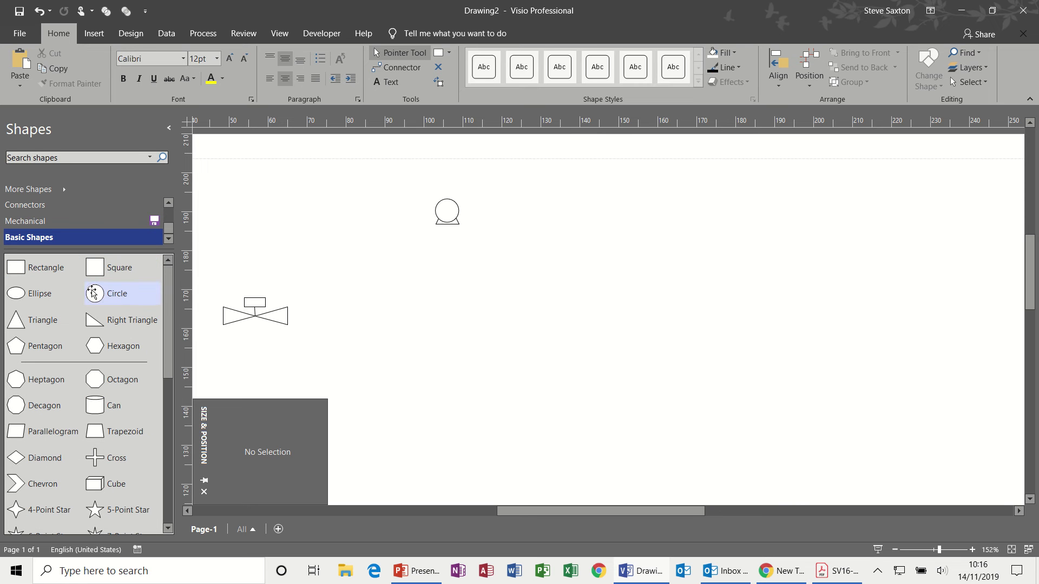
left_click_drag(93, 293, 613, 255)
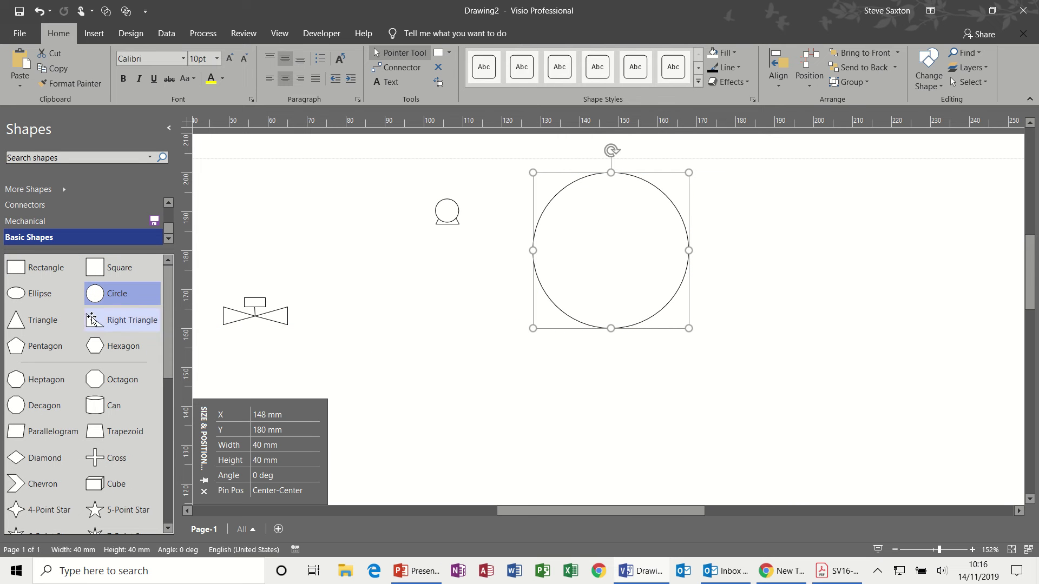
left_click_drag(11, 329, 617, 295)
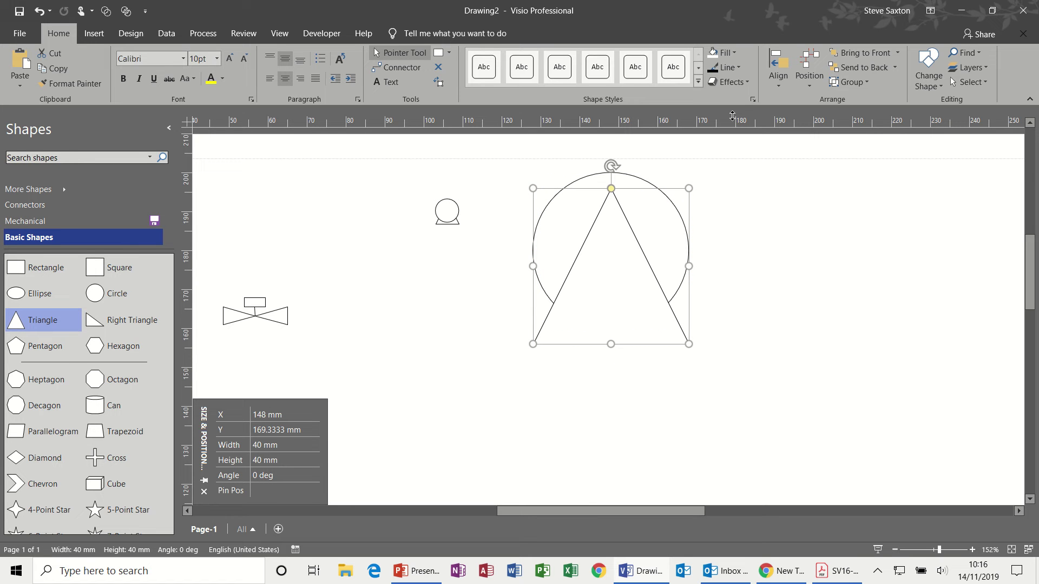
left_click(839, 69)
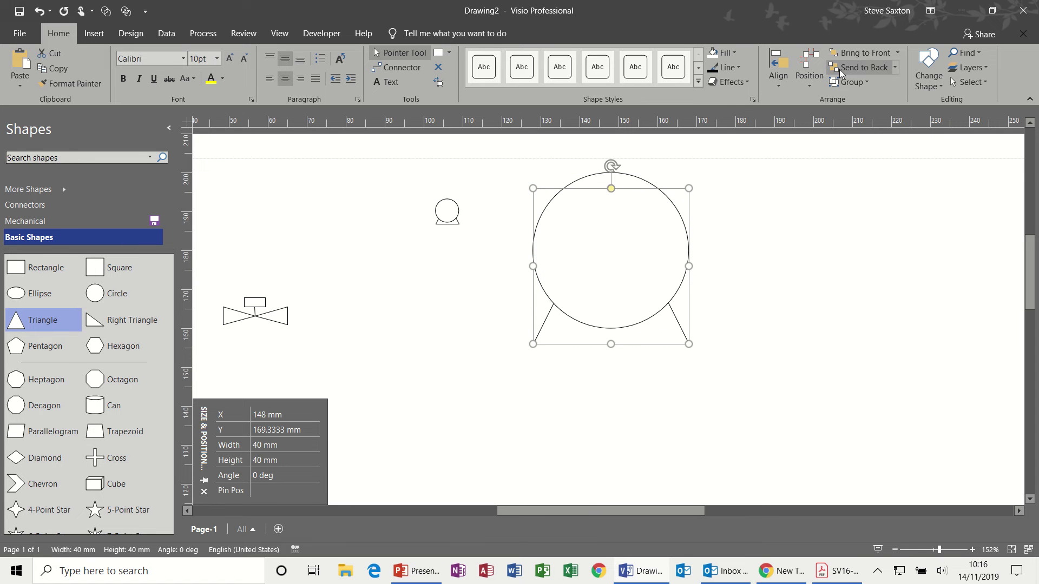
left_click(795, 244)
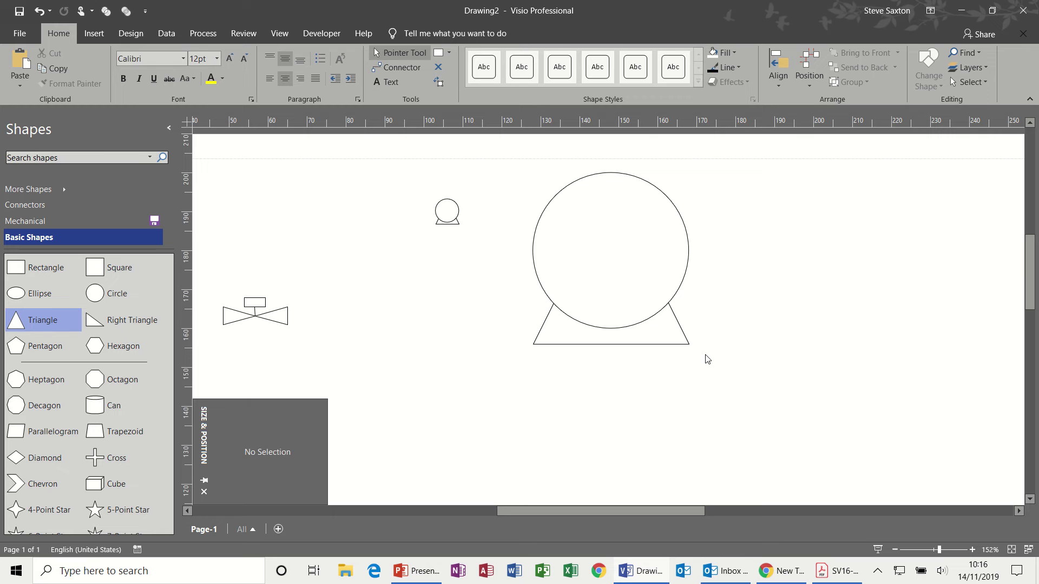
Group the circle and triangle into one tank shape and move it left.
left_click_drag(504, 167, 716, 362)
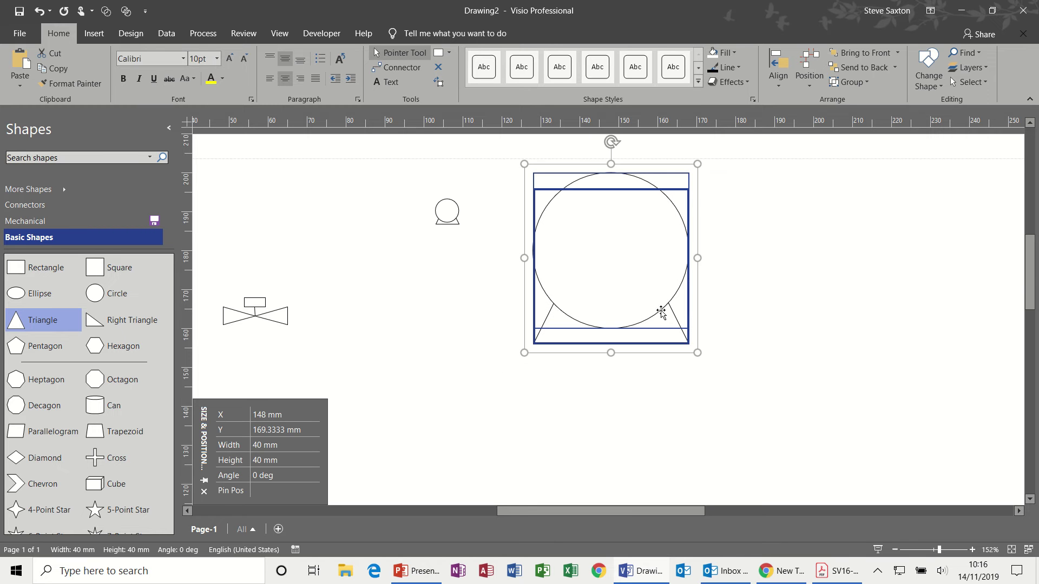
left_click(842, 82)
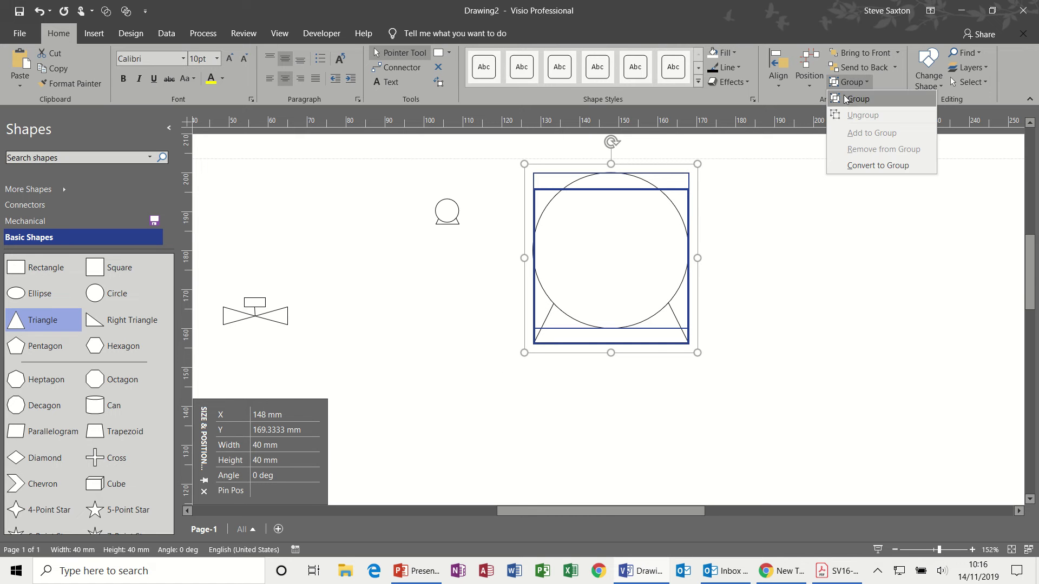
left_click(846, 99)
left_click_drag(625, 254, 460, 297)
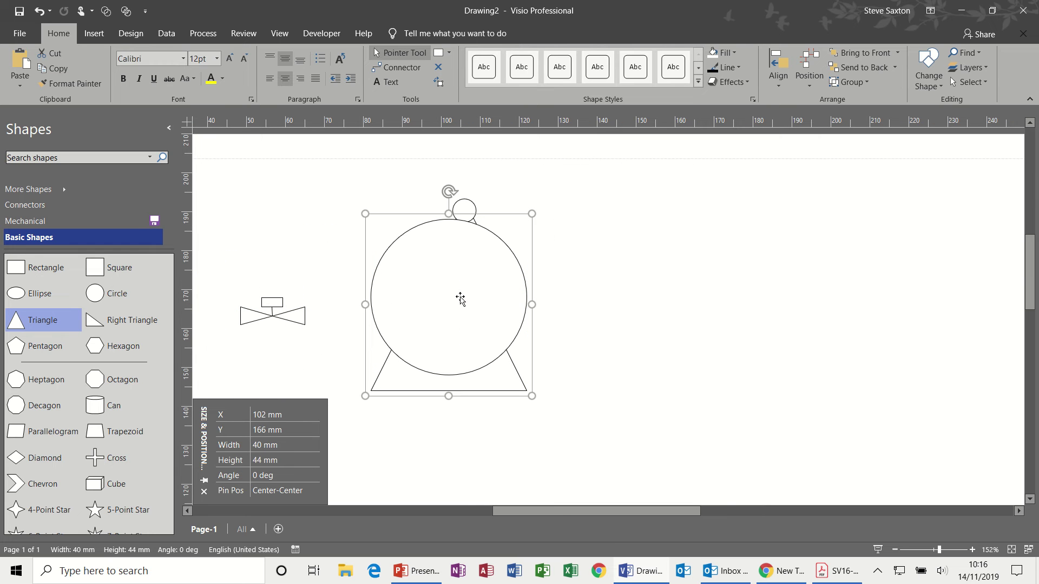
Delete the large tank and the valve, then select the small tank.
left_click(68, 222)
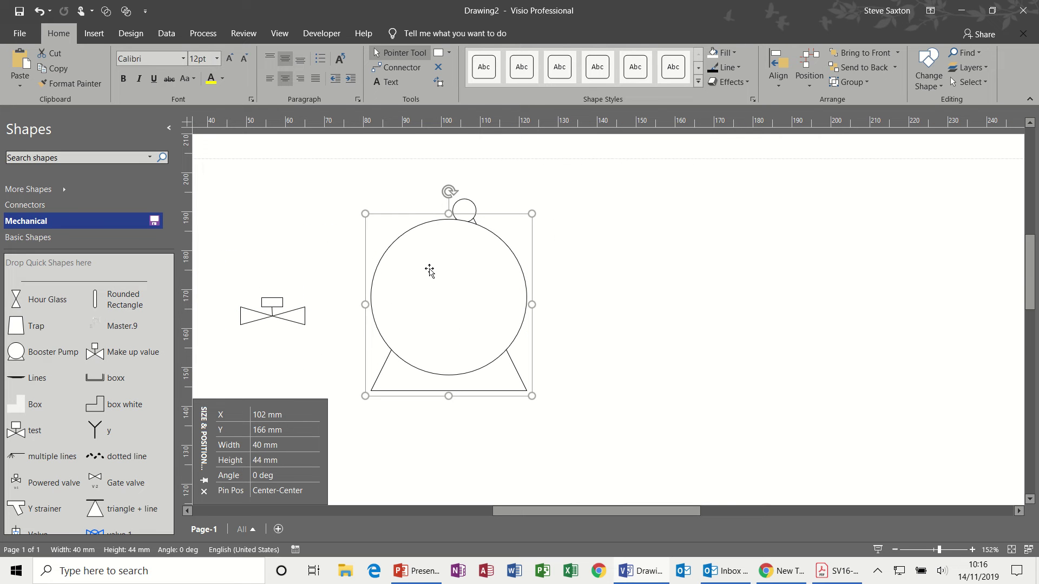
mouse_move(430, 276)
left_mouse_down()
mouse_move(384, 287)
mouse_move(438, 282)
left_mouse_up()
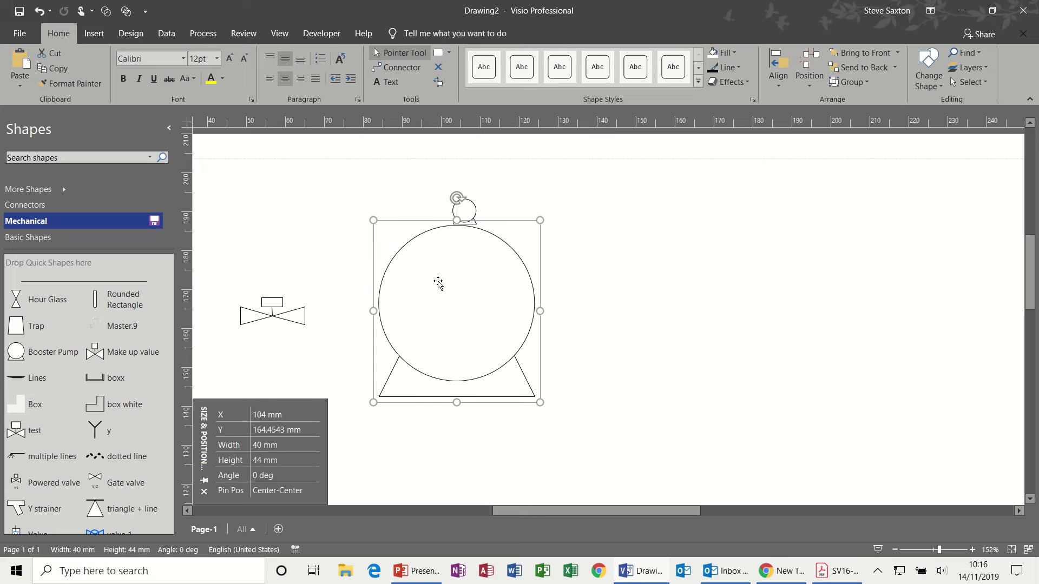
key("Delete")
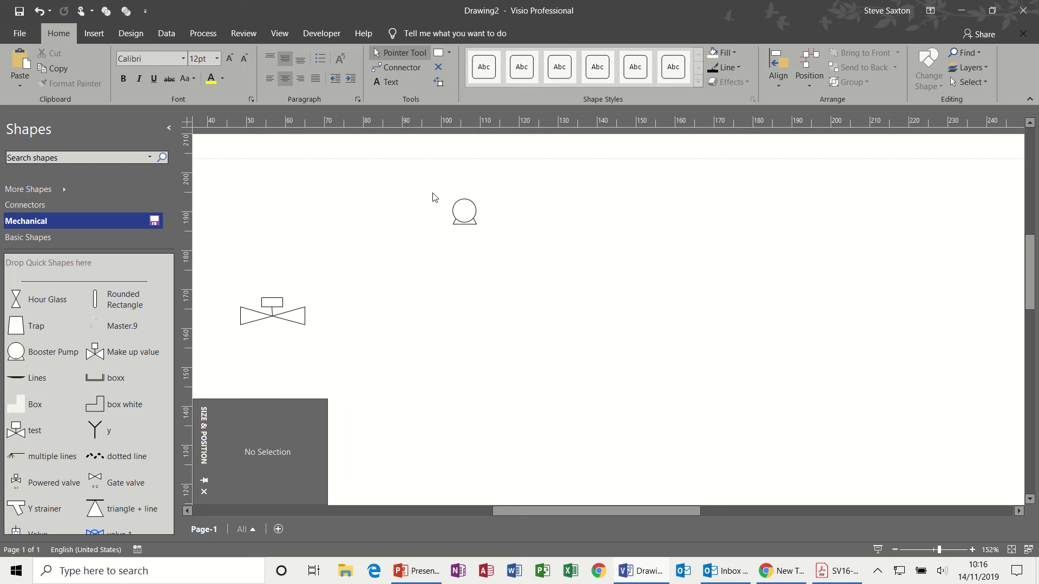
left_click_drag(224, 257, 466, 362)
key("Delete")
left_click(464, 212)
Delete the small tank and draw a horizontal connector crossed by short vertical connectors.
key("Delete")
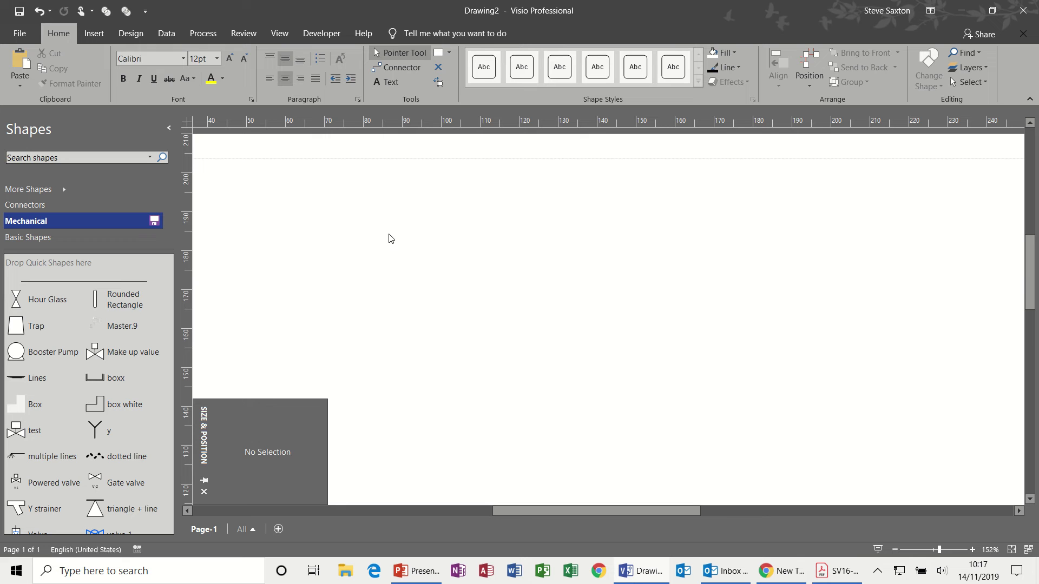
left_click(400, 68)
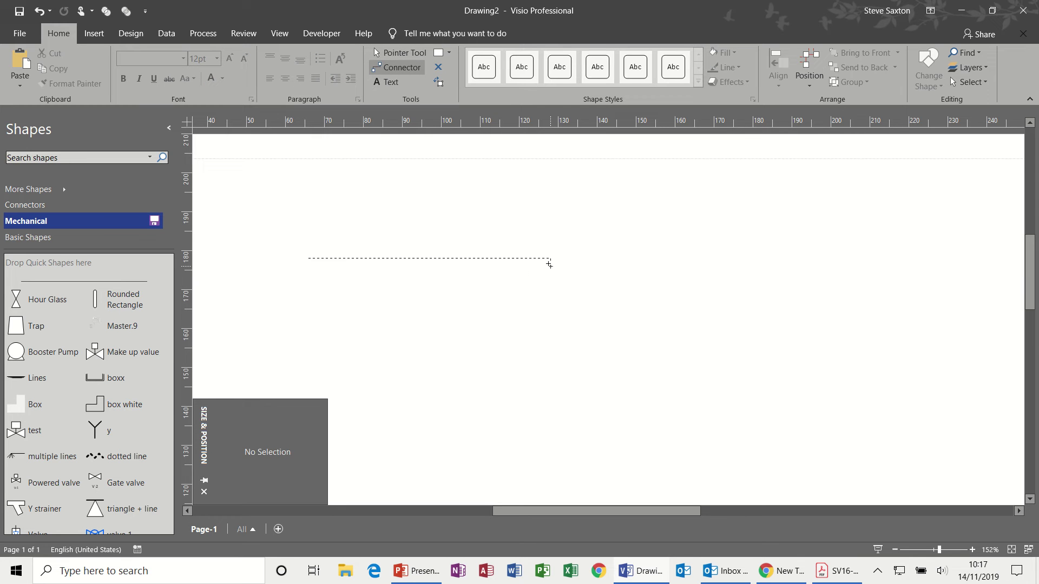
left_click_drag(554, 266, 554, 266)
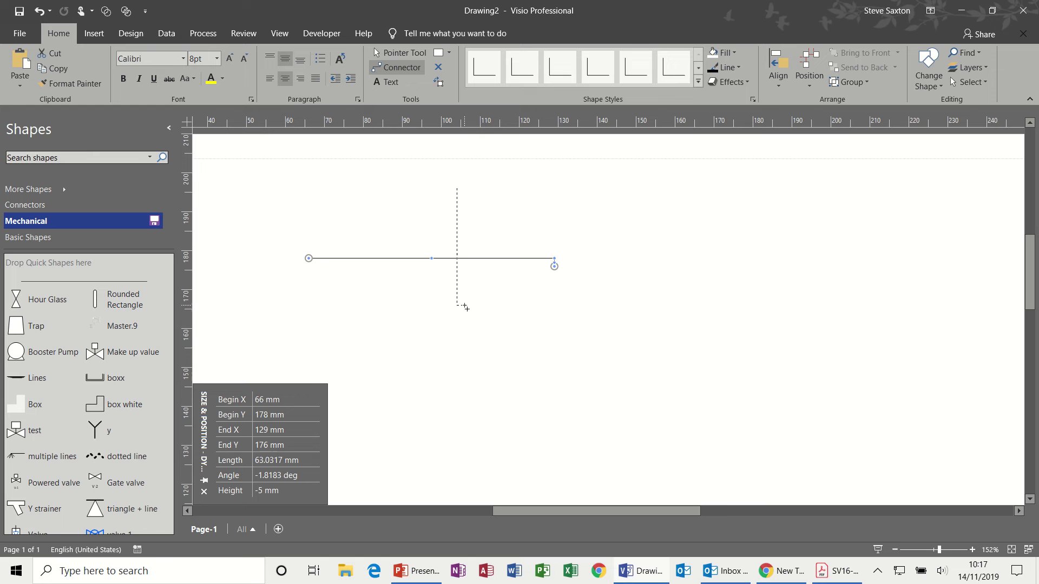
left_click_drag(466, 312, 464, 312)
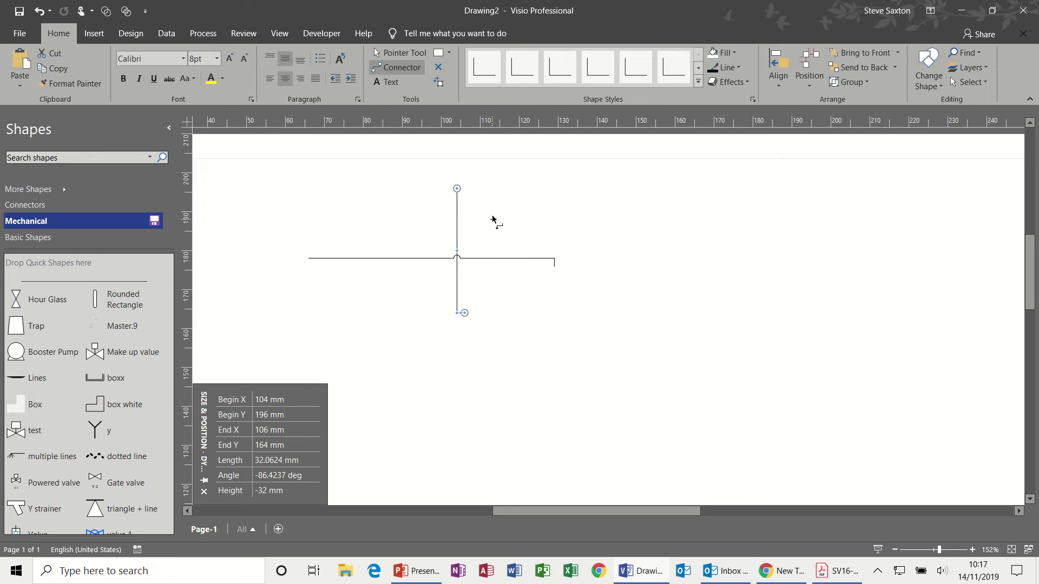
left_click_drag(501, 292, 527, 279)
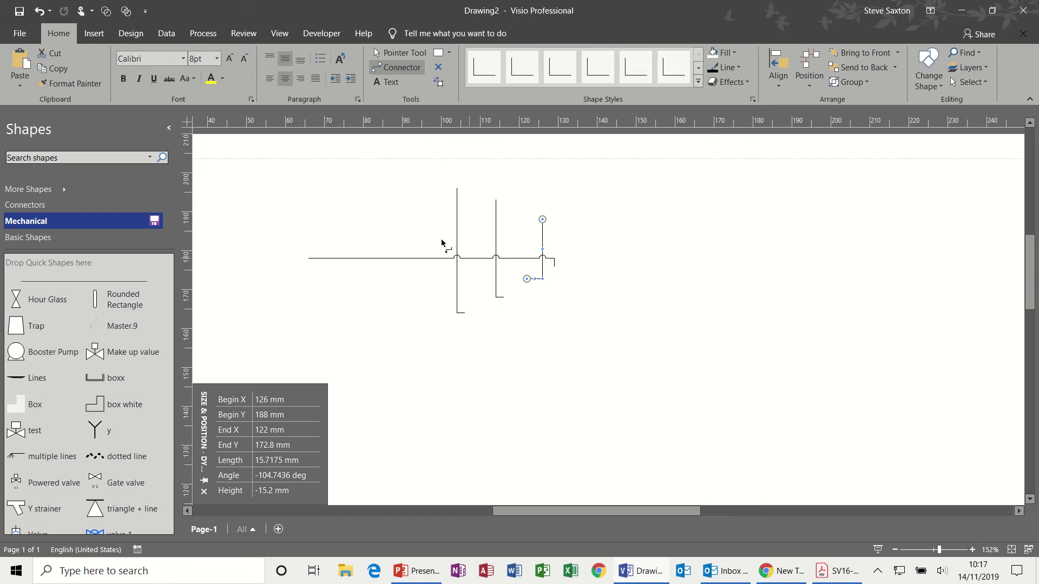
left_click_drag(410, 288, 410, 289)
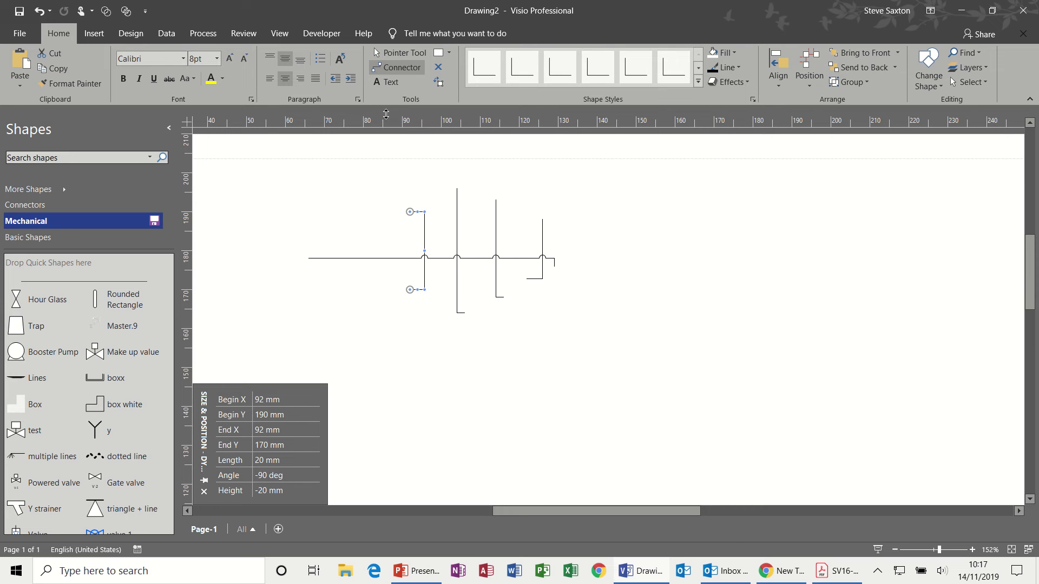
In Page Setup > Layout and Routing, set Add line jumps to Horizontal Lines.
left_click(131, 34)
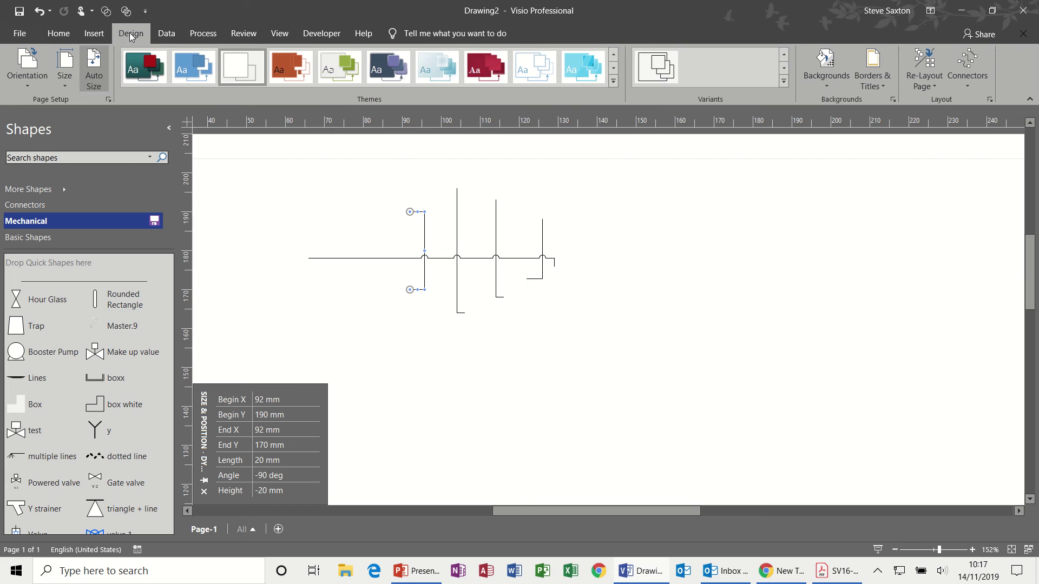
left_click(108, 100)
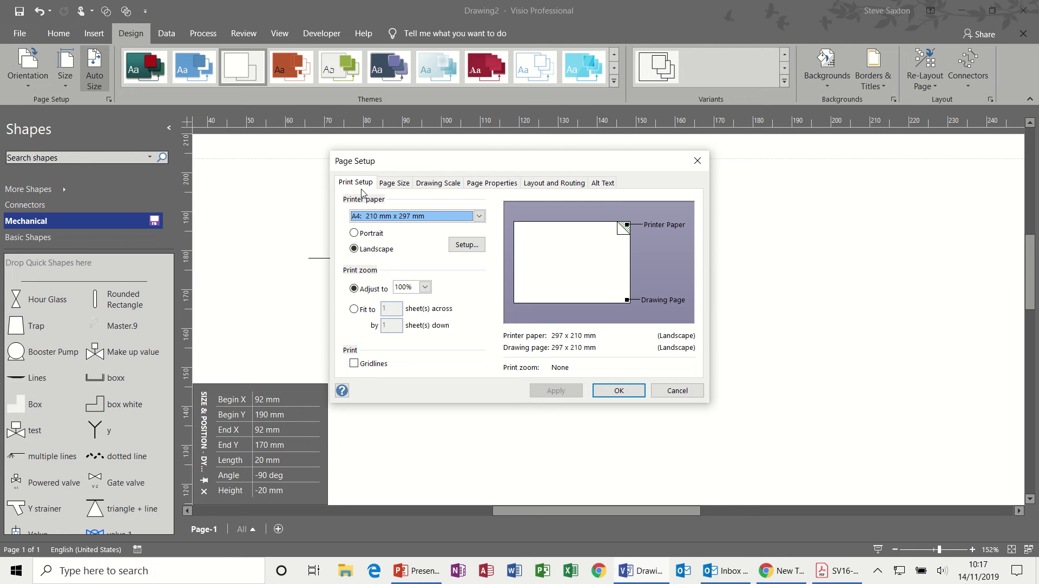
left_click(552, 184)
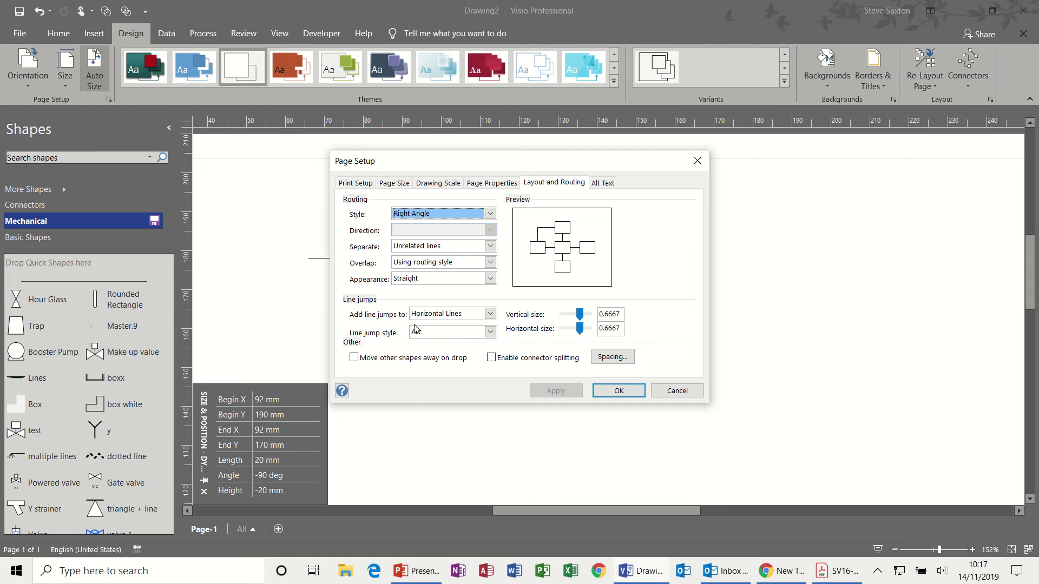
left_click(490, 315)
left_click(491, 316)
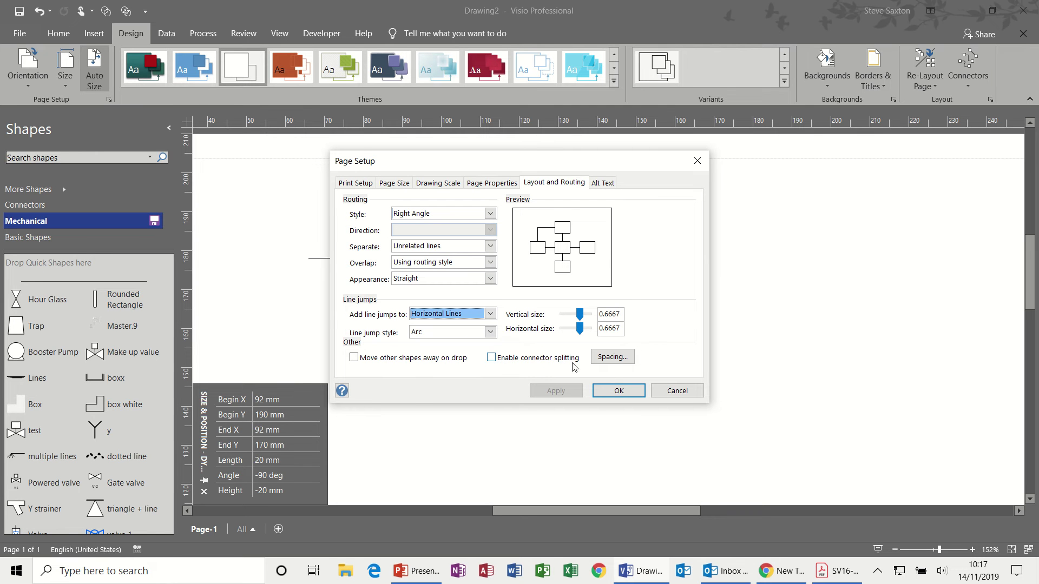
left_click(689, 394)
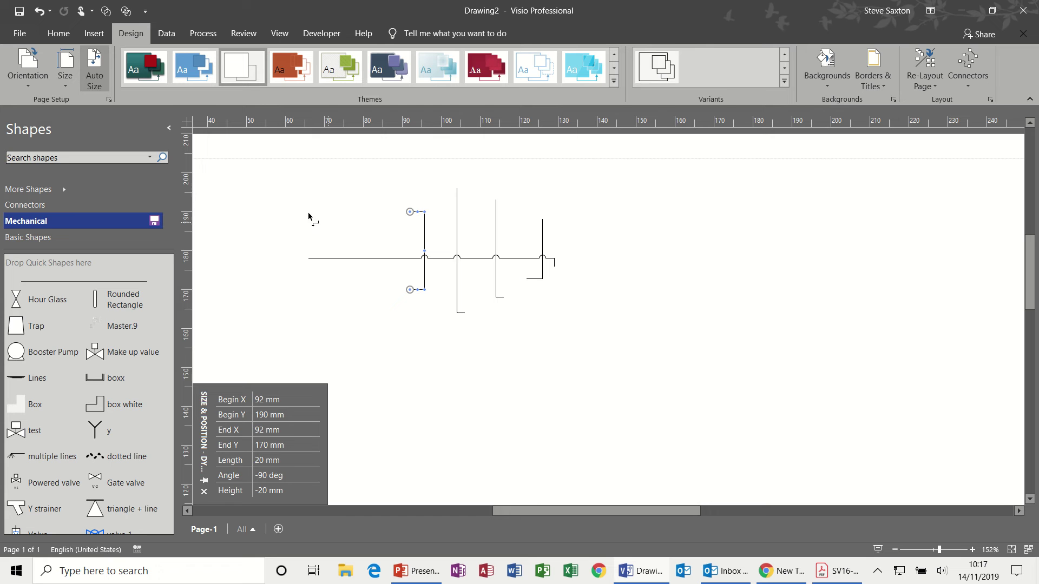
Draw an L-shaped connector, then select all the lines and delete them.
left_click_drag(627, 316, 628, 317)
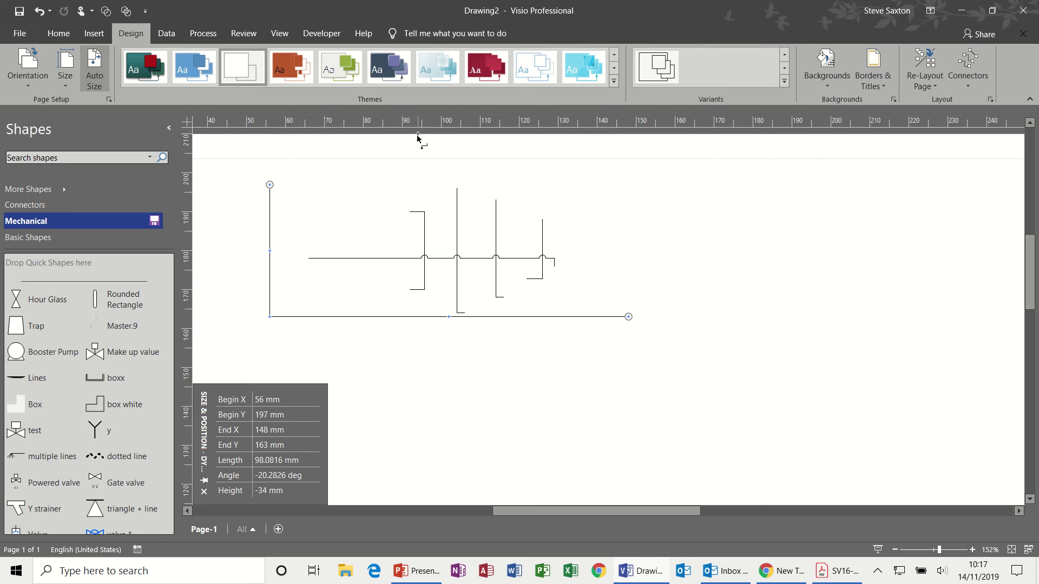
left_click(58, 33)
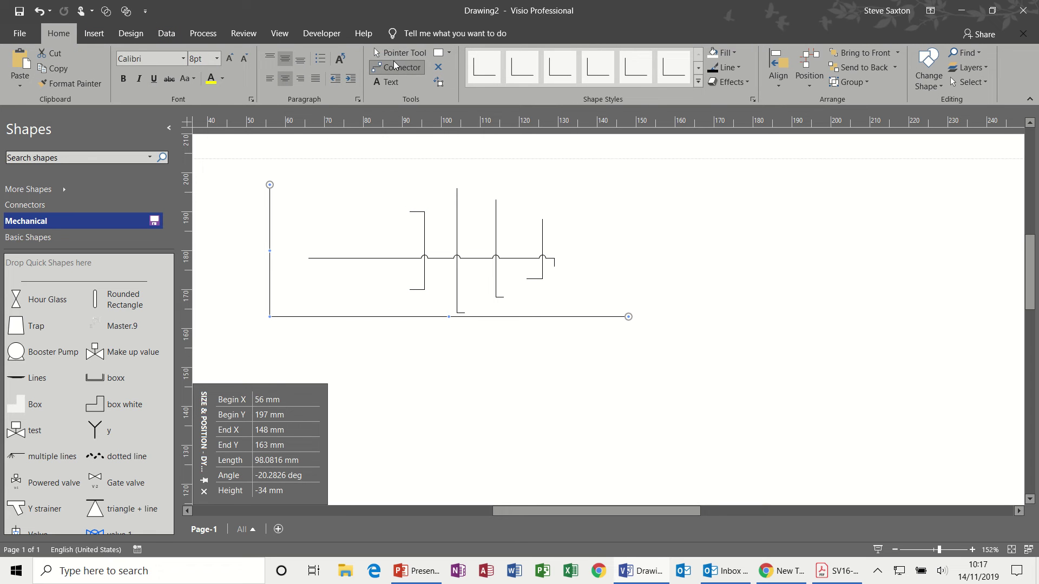
left_click(393, 51)
left_click_drag(229, 160, 681, 358)
key("Delete")
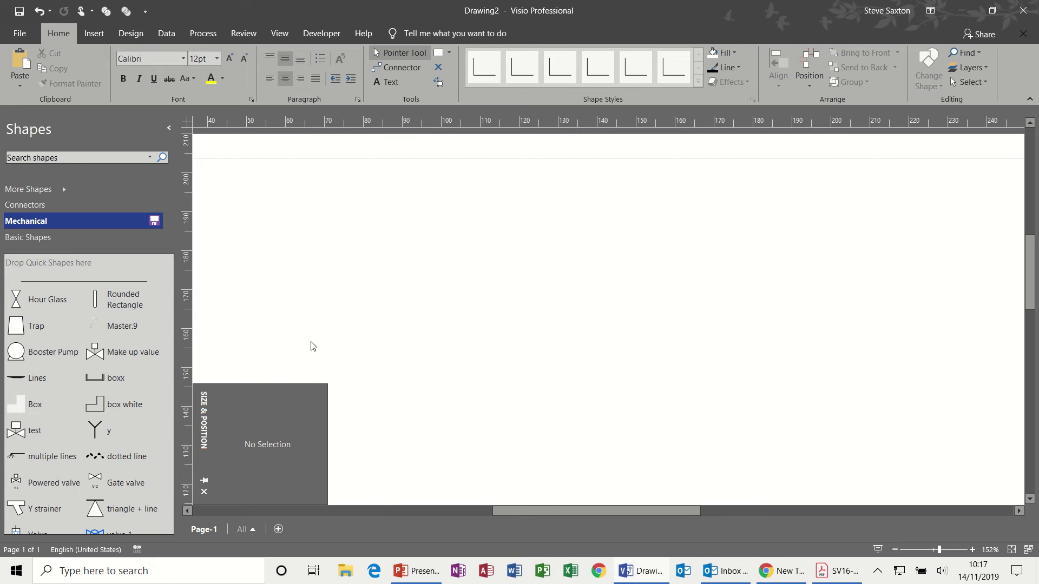
Place the box white L-shape and a rectangle reduced to 12 mm high.
left_click_drag(103, 407, 400, 238)
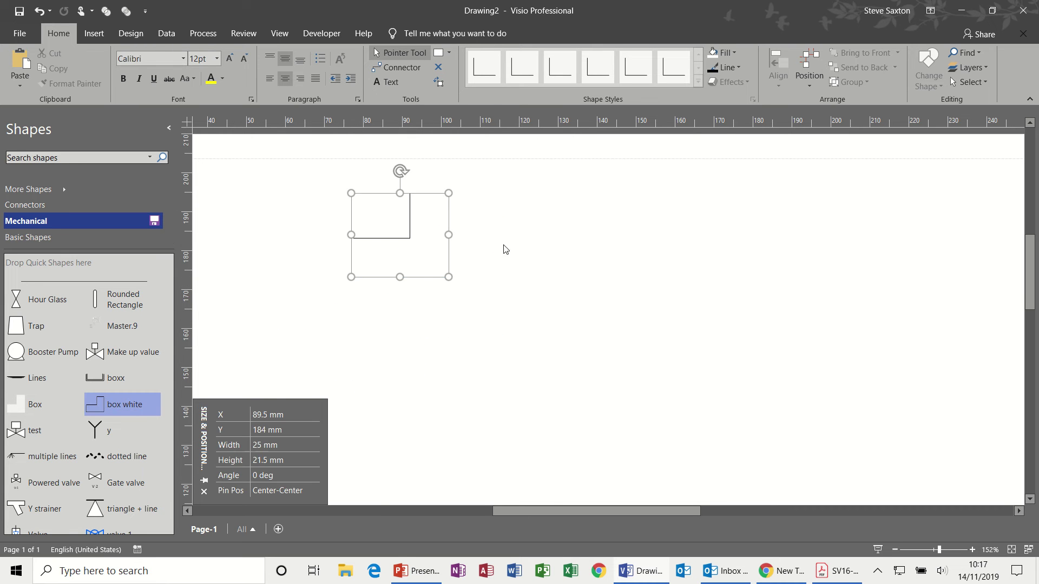
left_click(613, 232)
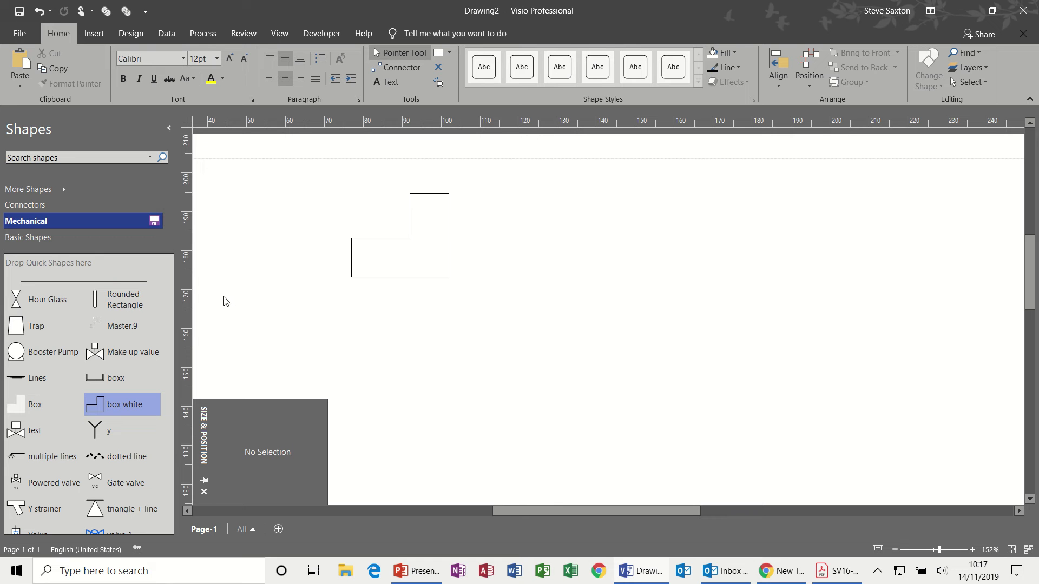
left_click(36, 237)
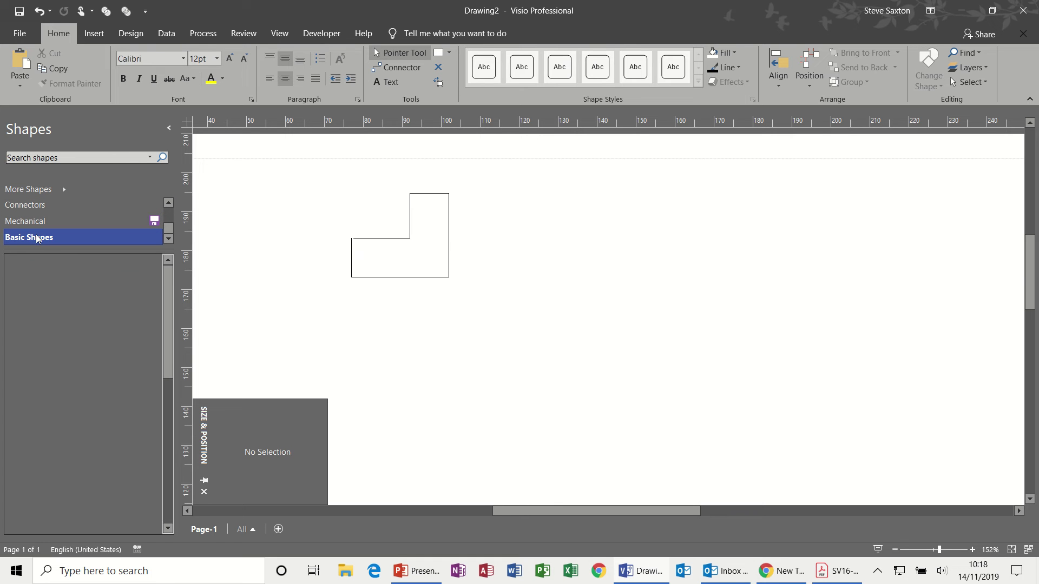
left_click_drag(31, 268, 580, 296)
mouse_move(584, 241)
left_mouse_down()
mouse_move(582, 309)
mouse_move(578, 232)
left_mouse_up()
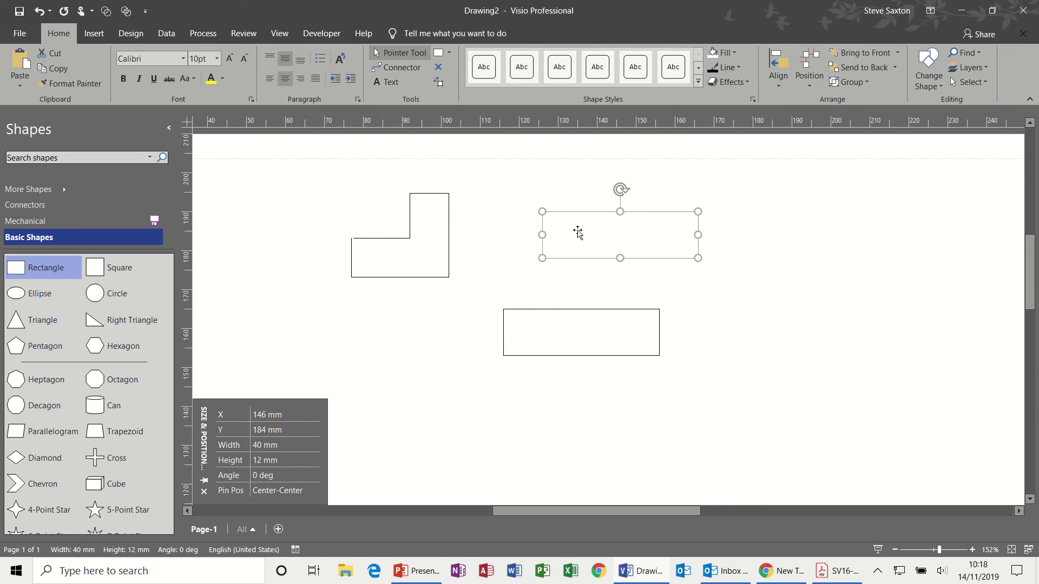
Rotate a rectangle upright and select both rectangles forming the second L.
left_click_drag(621, 189, 637, 258)
left_click(734, 226)
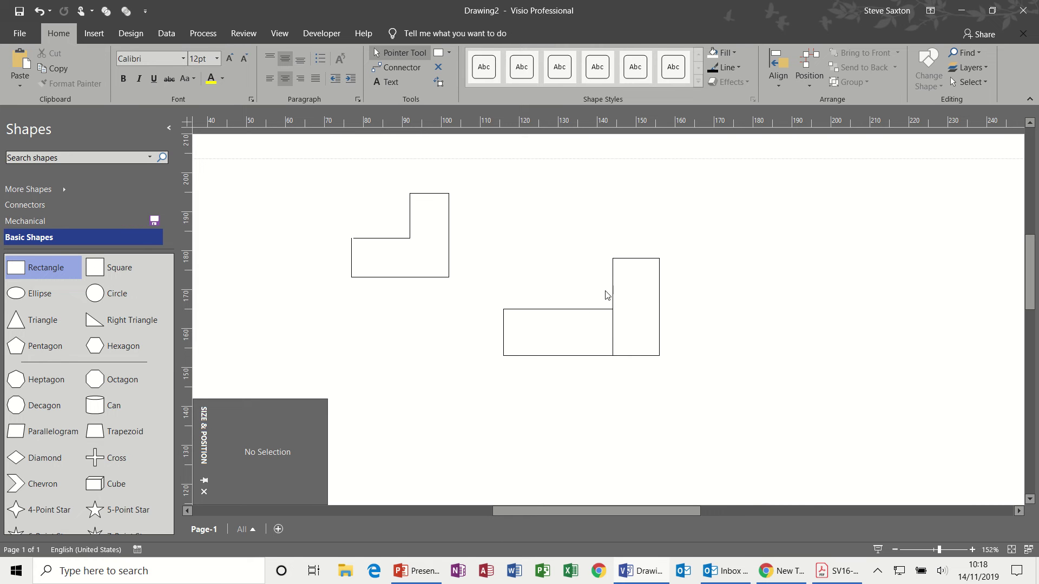
left_click(616, 332)
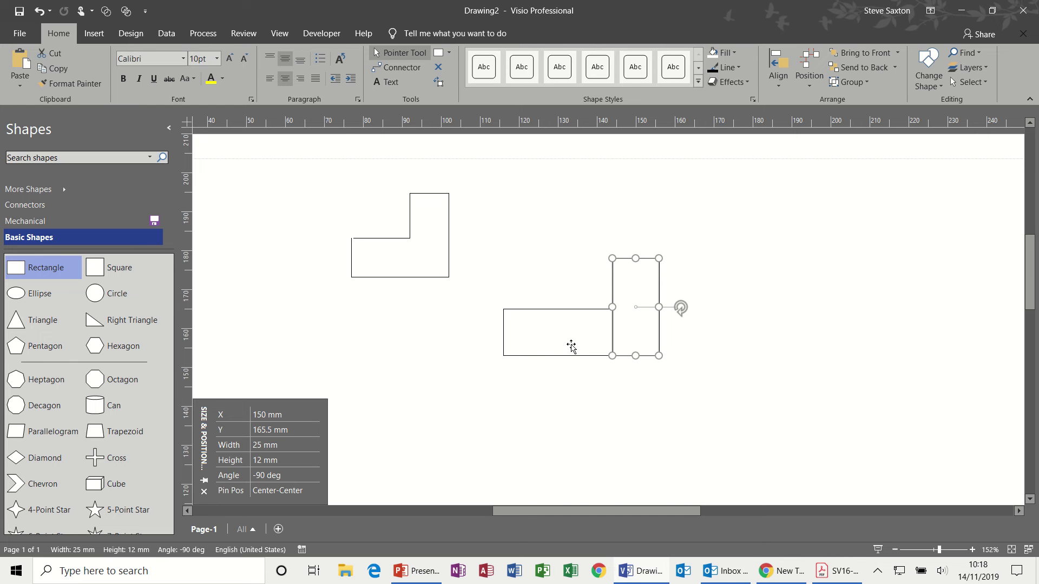
left_click(508, 285)
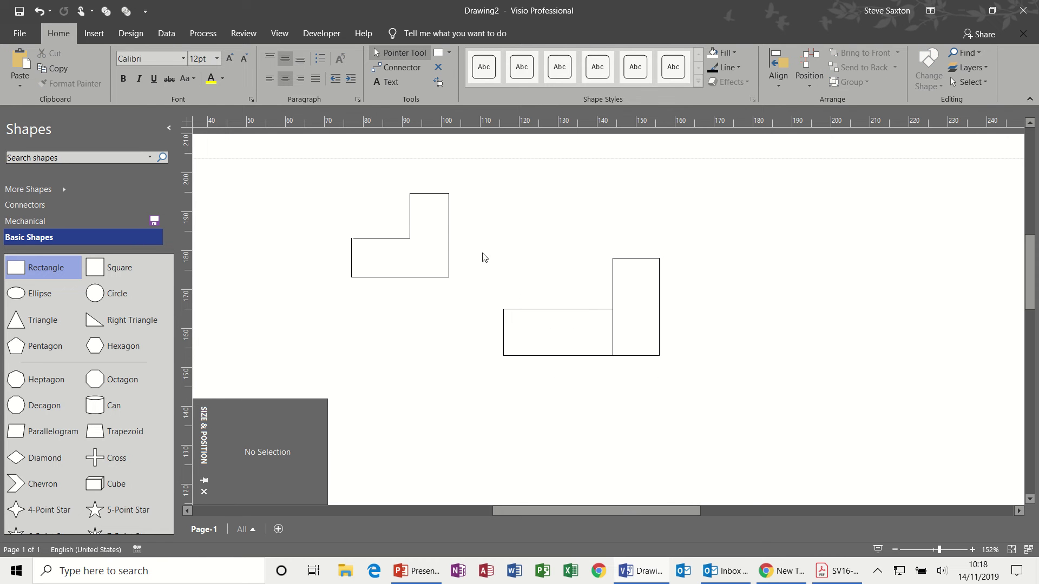
left_click_drag(481, 251, 675, 378)
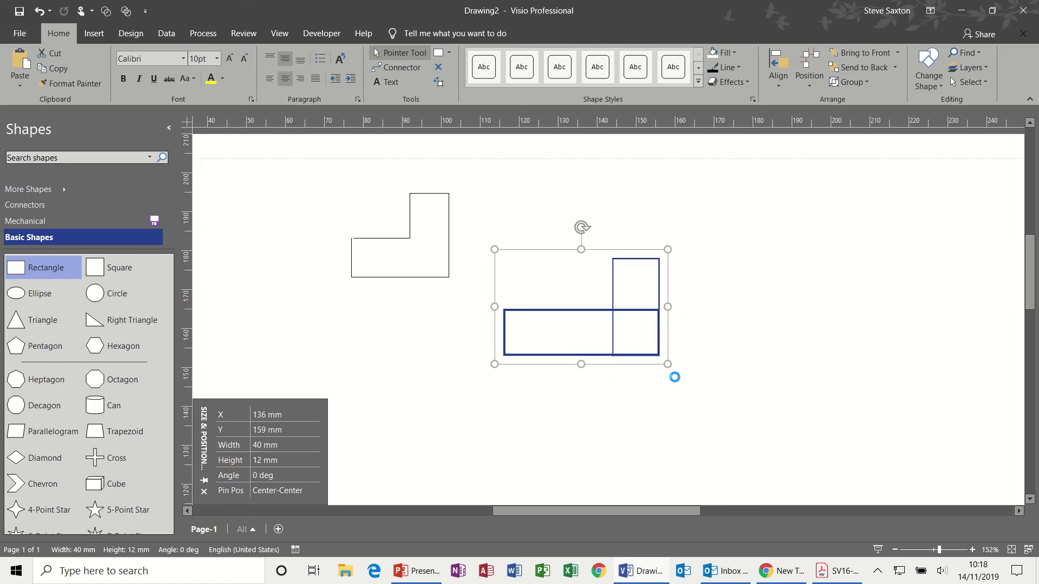
Delete the two rectangles and draw an L outline with the Line tool.
key("Delete")
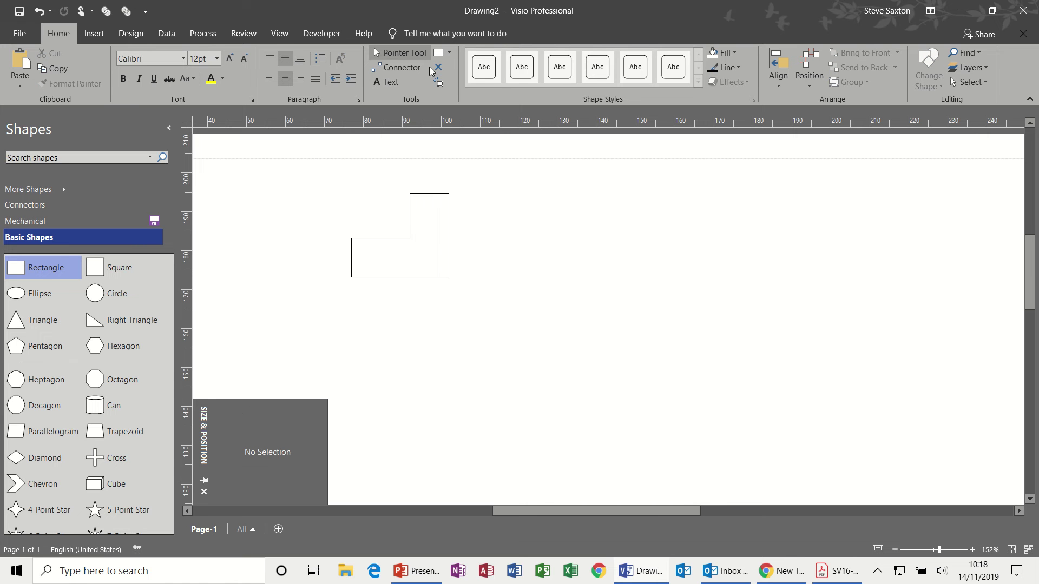
left_click(448, 52)
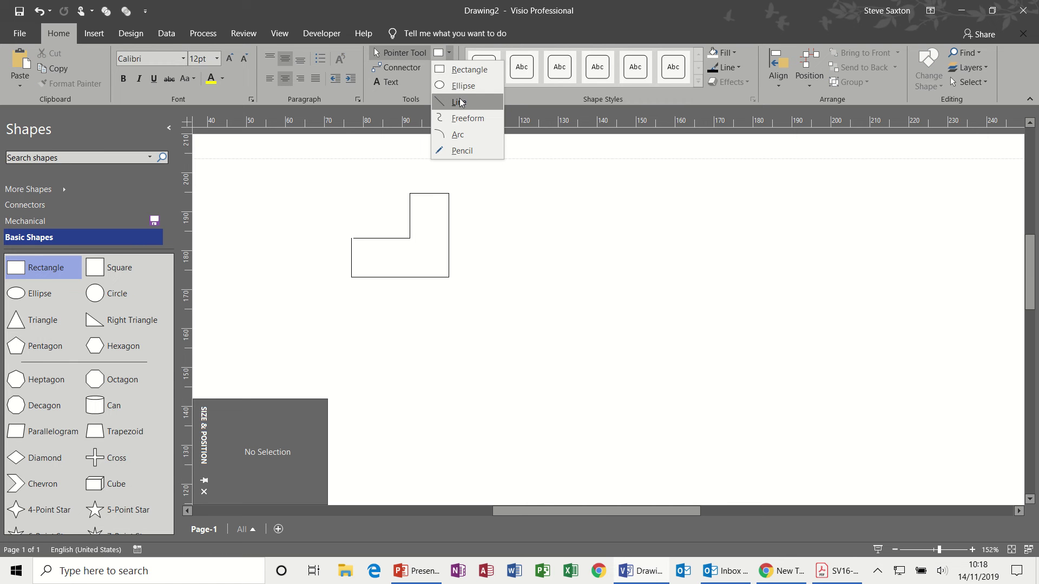
left_click(460, 102)
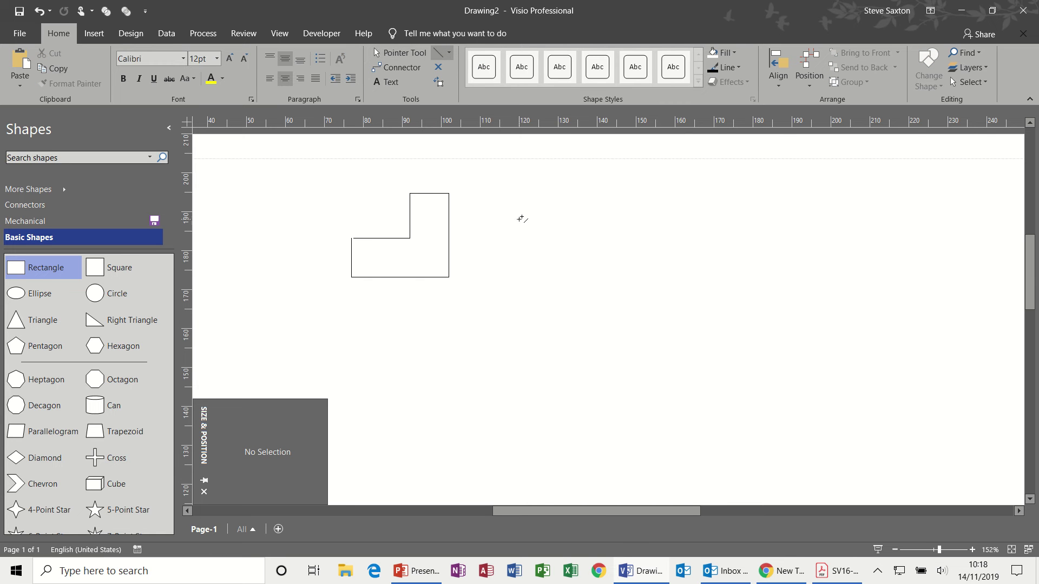
mouse_move(558, 202)
left_mouse_down()
mouse_move(559, 277)
mouse_move(489, 277)
mouse_move(487, 236)
mouse_move(525, 237)
mouse_move(526, 200)
mouse_move(559, 199)
left_mouse_up()
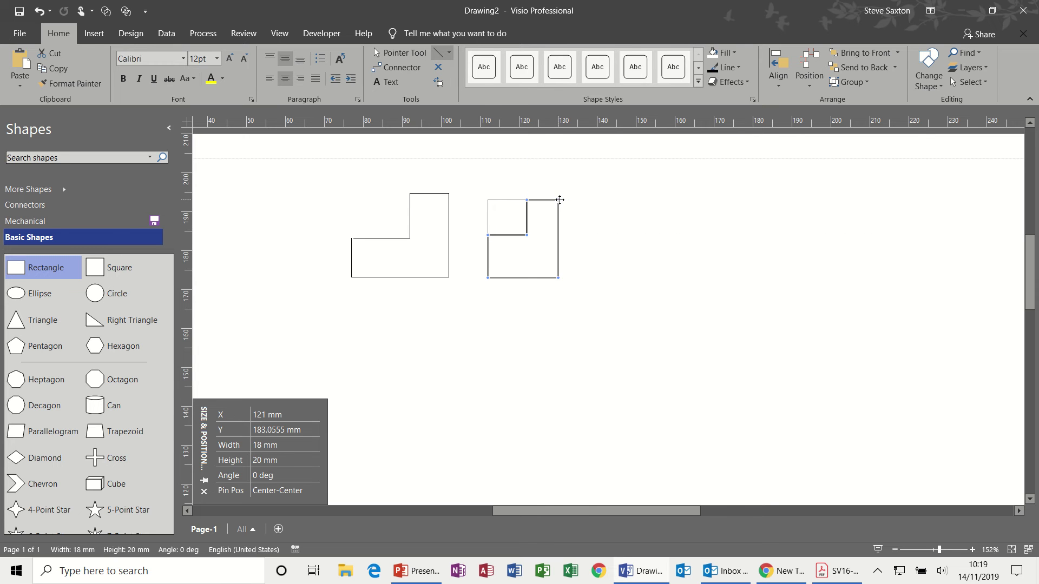
left_click(403, 53)
Move the new 18 × 20 mm L-shape right to X 168 mm.
left_click(650, 236)
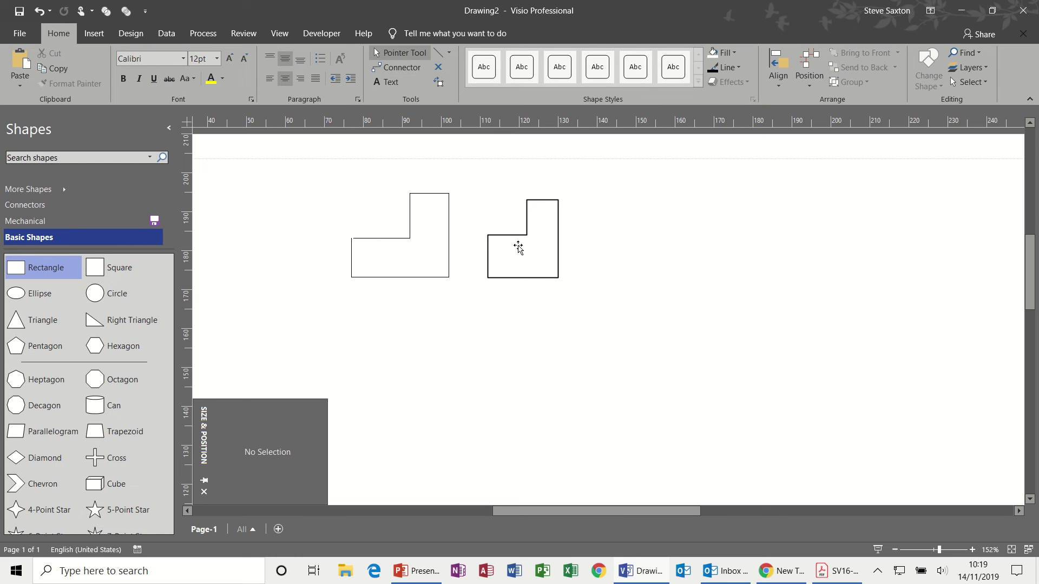
left_click_drag(519, 248, 700, 247)
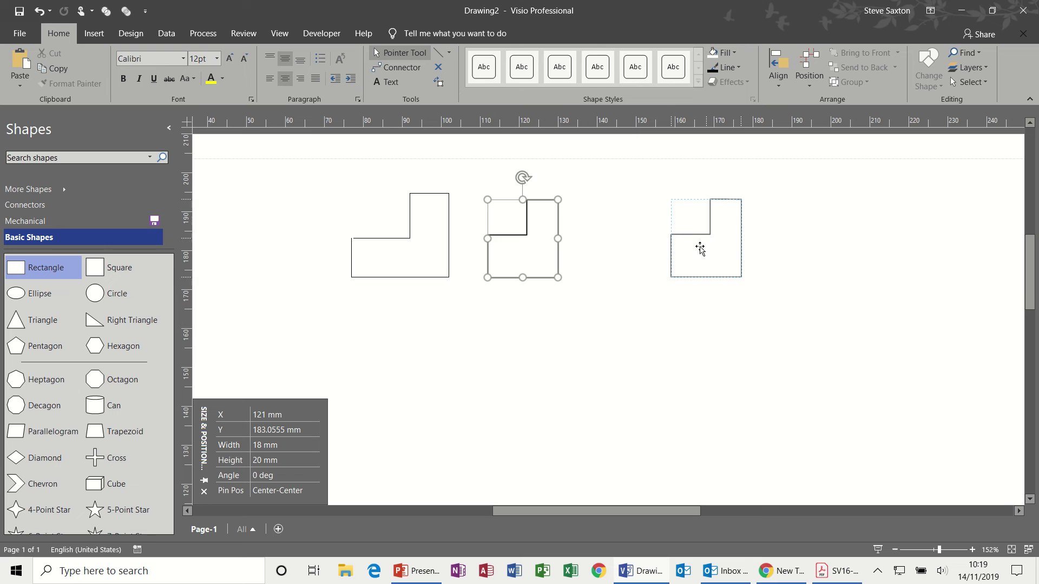
left_click_drag(700, 248, 700, 249)
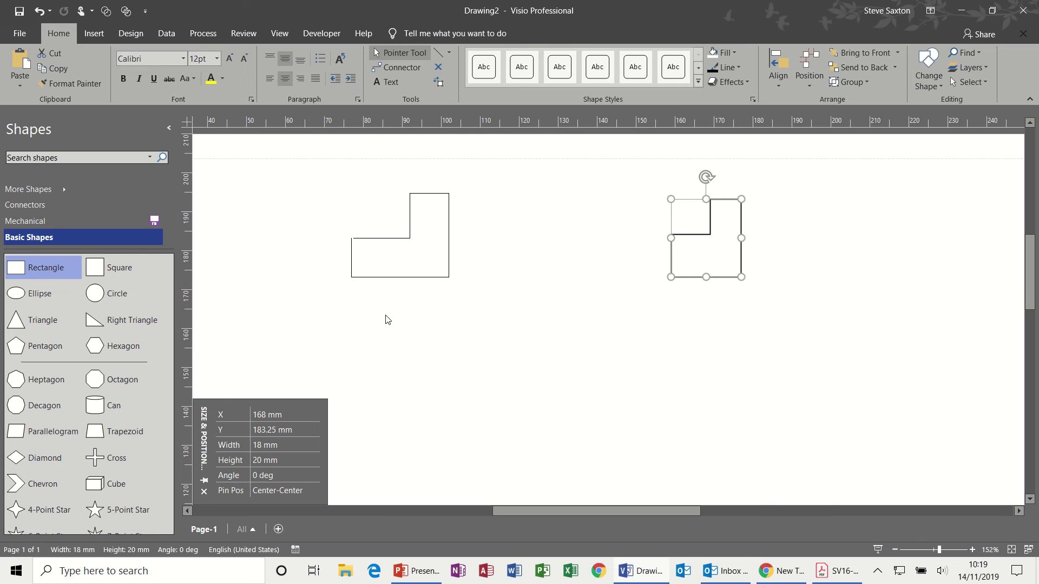
From the Mechanical stencil, place a Valve between the L-shapes and a 'triangle + line' symbol below it.
left_click(33, 222)
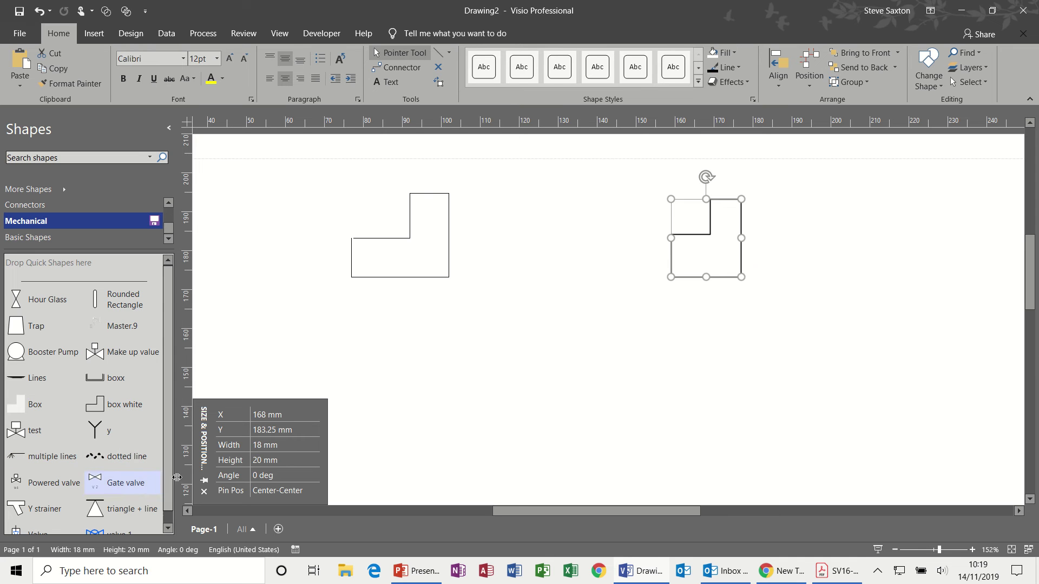
scroll(168, 432, "down", 1)
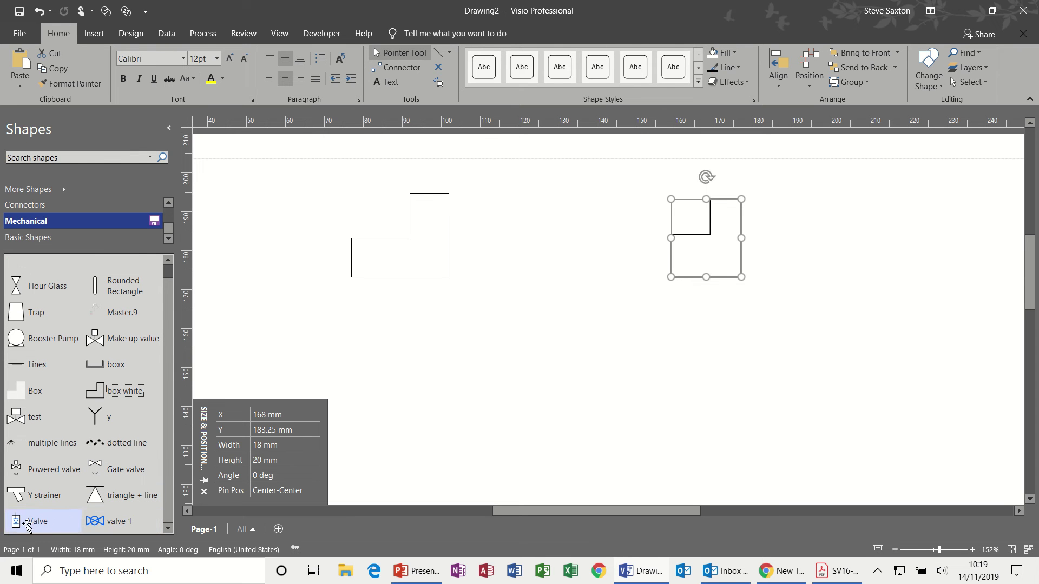
left_click_drag(27, 525, 543, 234)
left_click(579, 274)
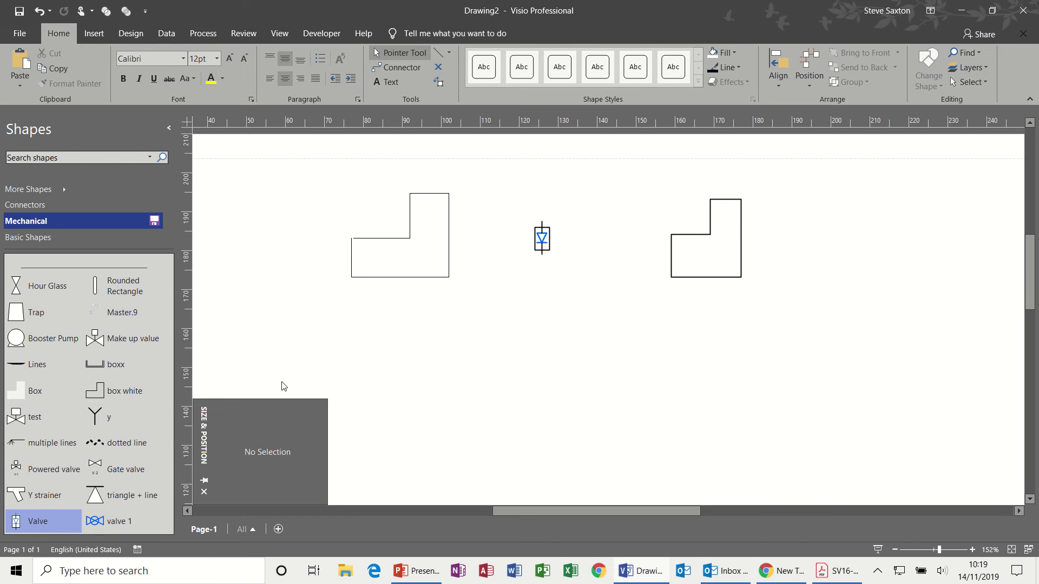
left_click_drag(108, 494, 614, 340)
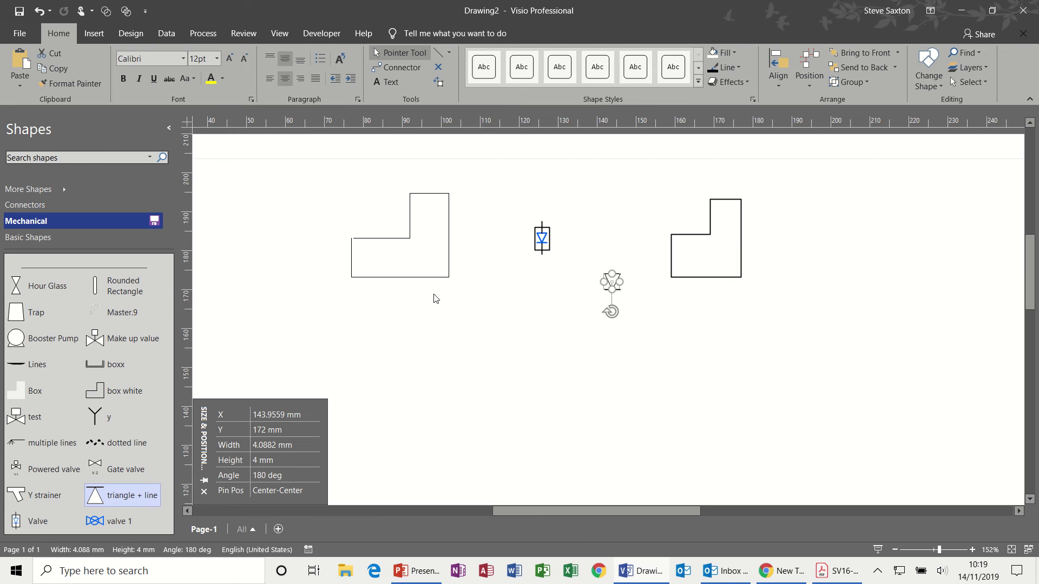
Place a 40 × 40 mm triangle below the valve with a 30.9 mm horizontal line on its apex.
left_click(42, 235)
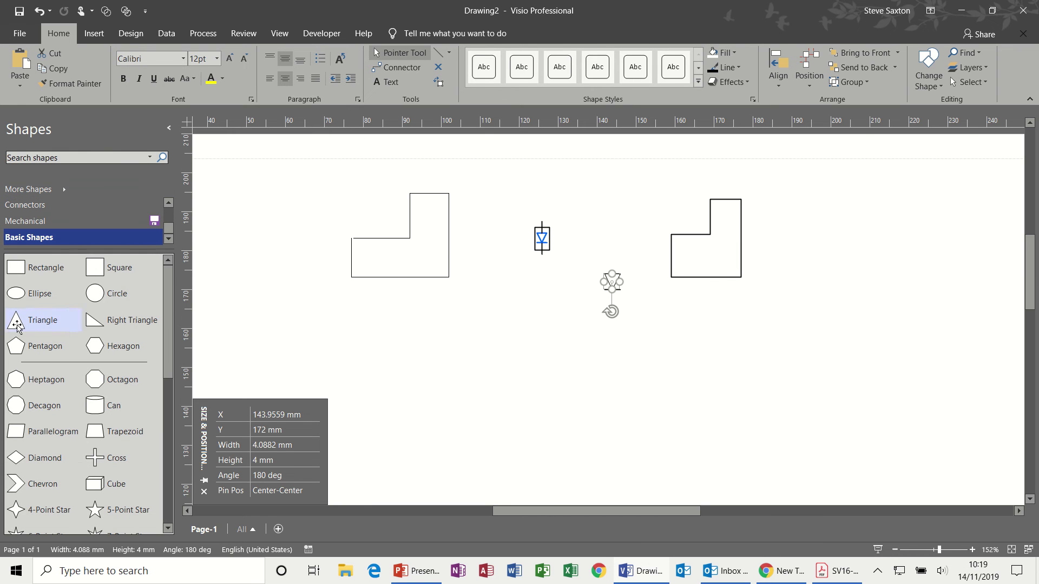
left_click_drag(17, 327, 516, 414)
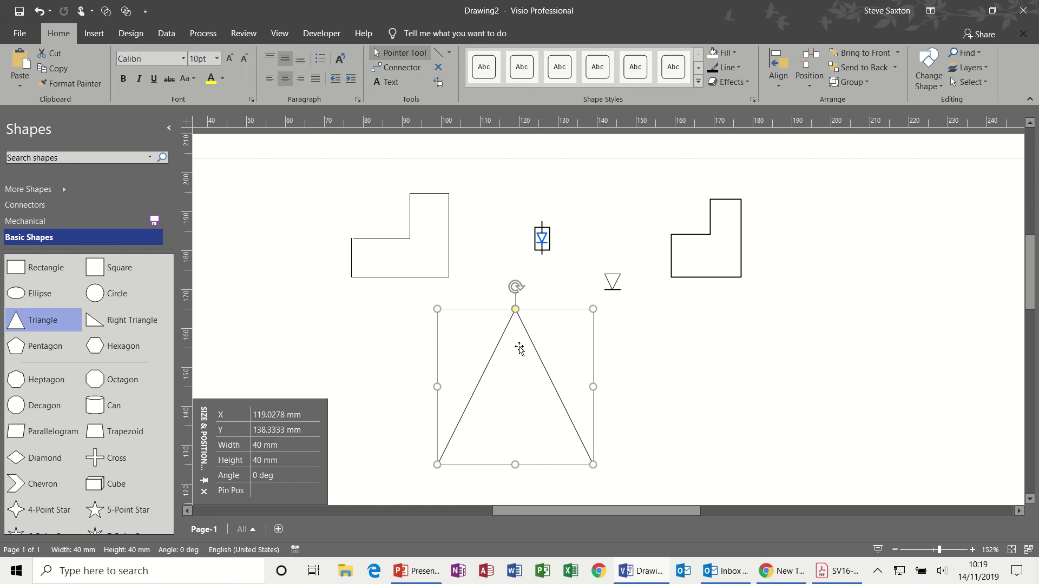
left_click(438, 54)
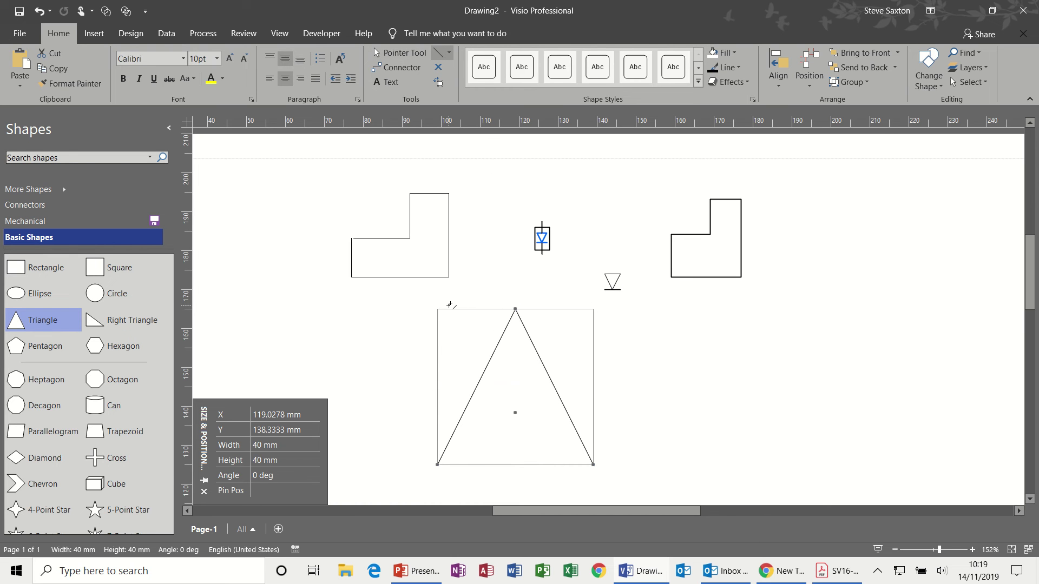
left_click_drag(450, 306, 569, 305)
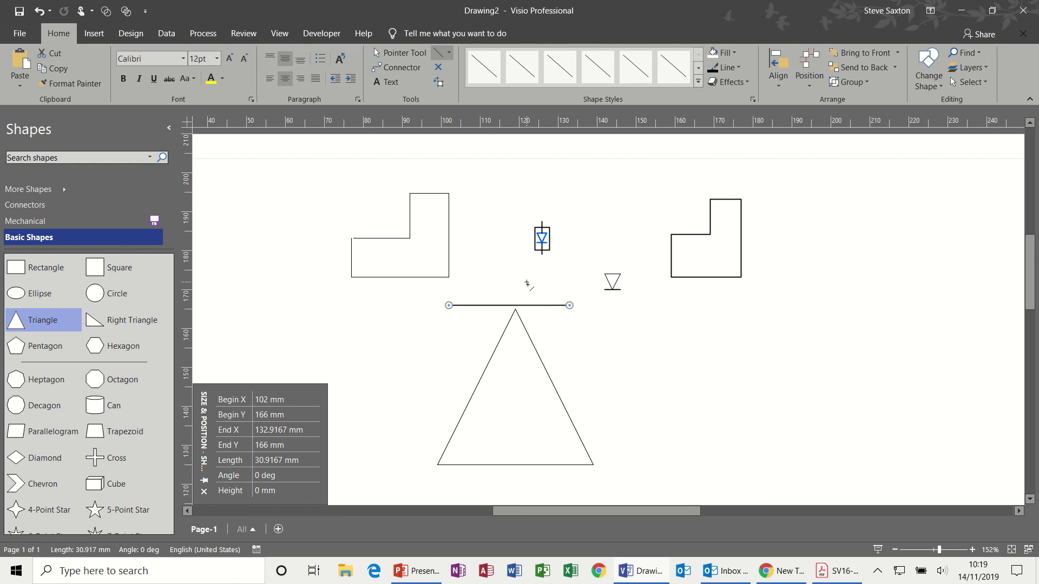
key("ctrl+z")
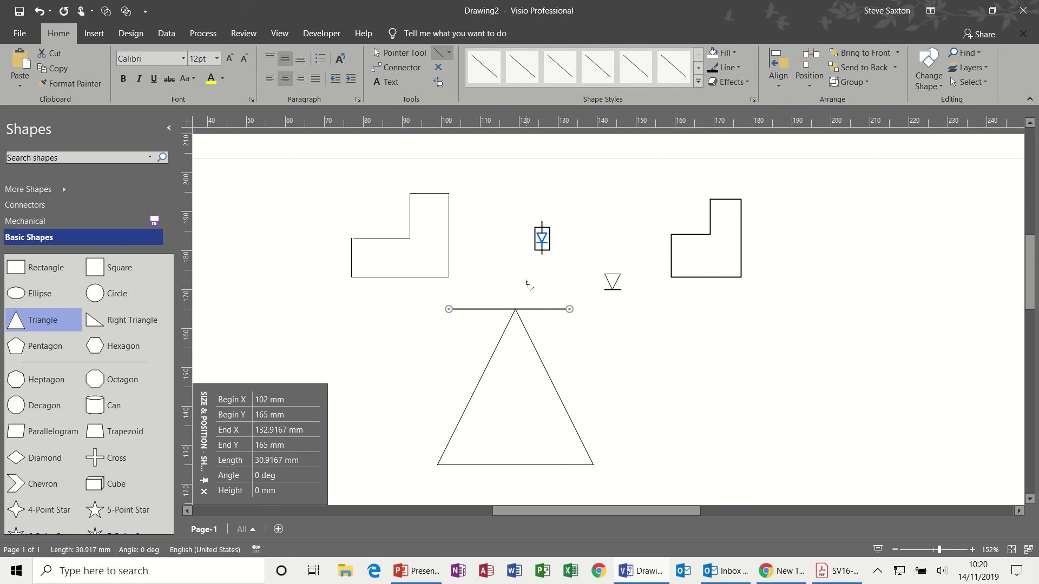
key("Right")
key("Left")
Show the page grid and shorten the line above the triangle from its left end.
left_click(279, 35)
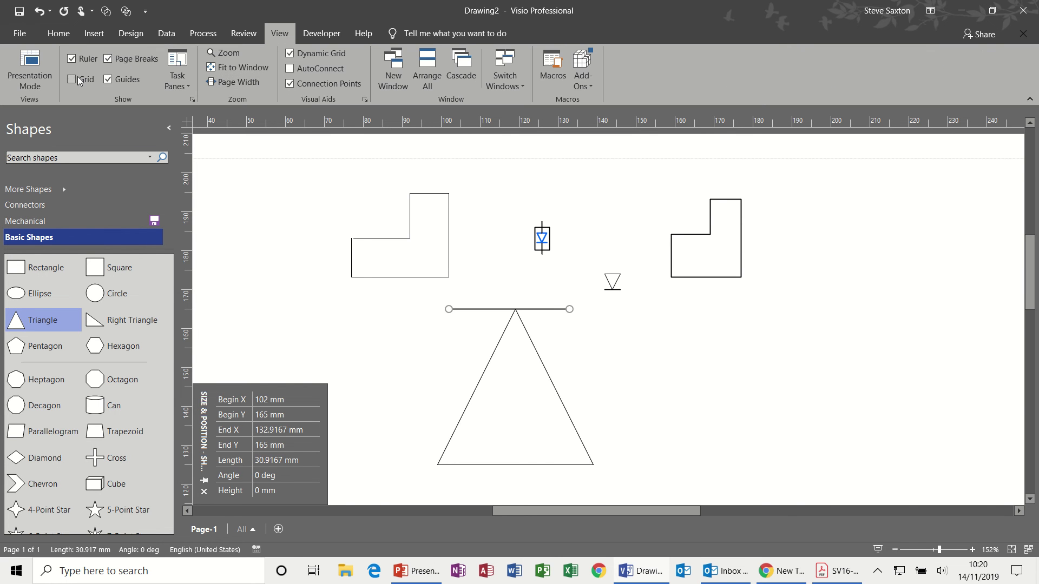
left_click(77, 79)
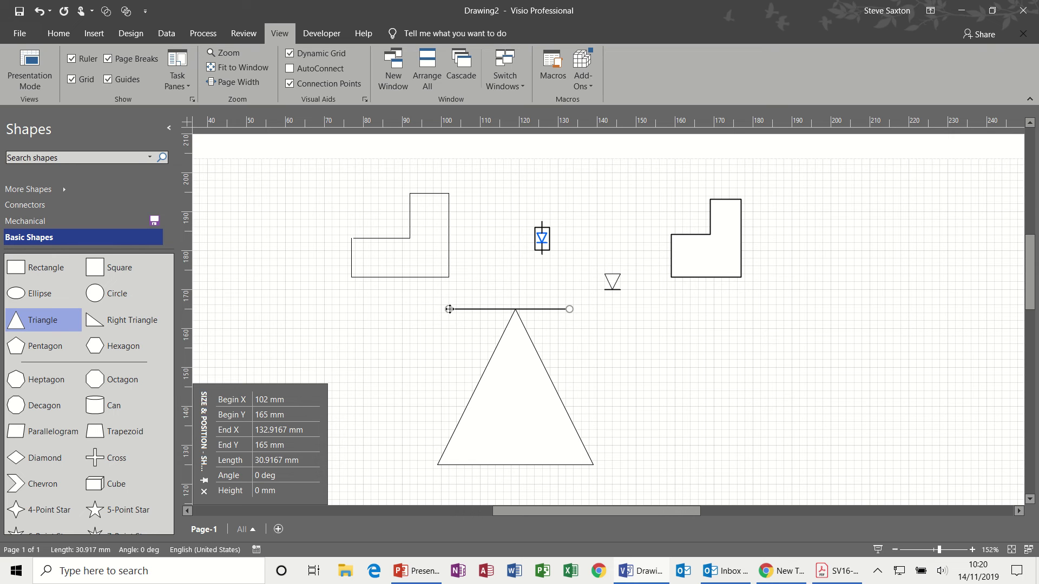
left_click_drag(449, 309, 456, 309)
left_click(614, 349)
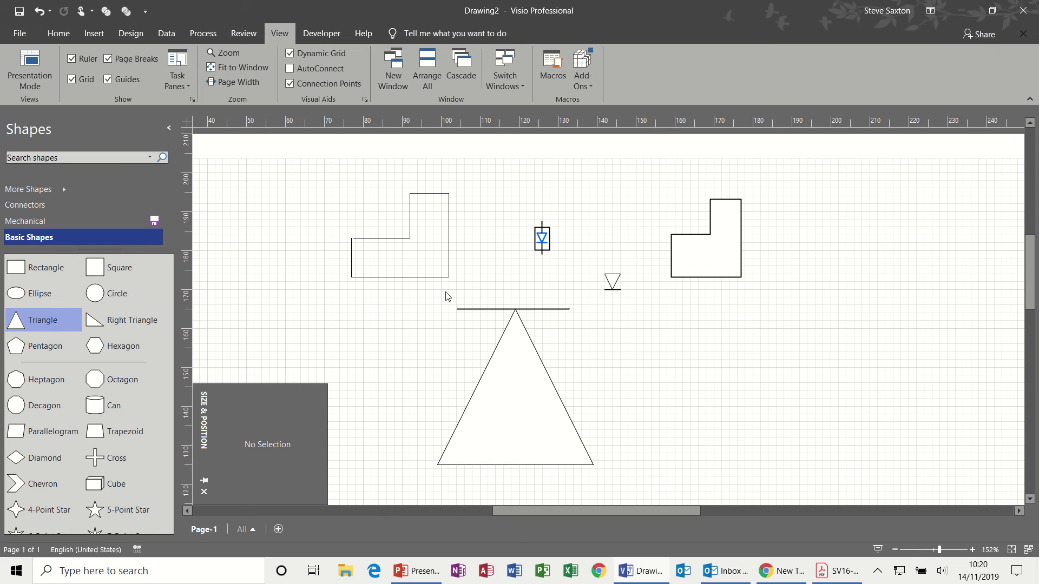
Group the line and triangle and shrink the group to 18 × 18 mm.
left_click_drag(445, 293, 611, 497)
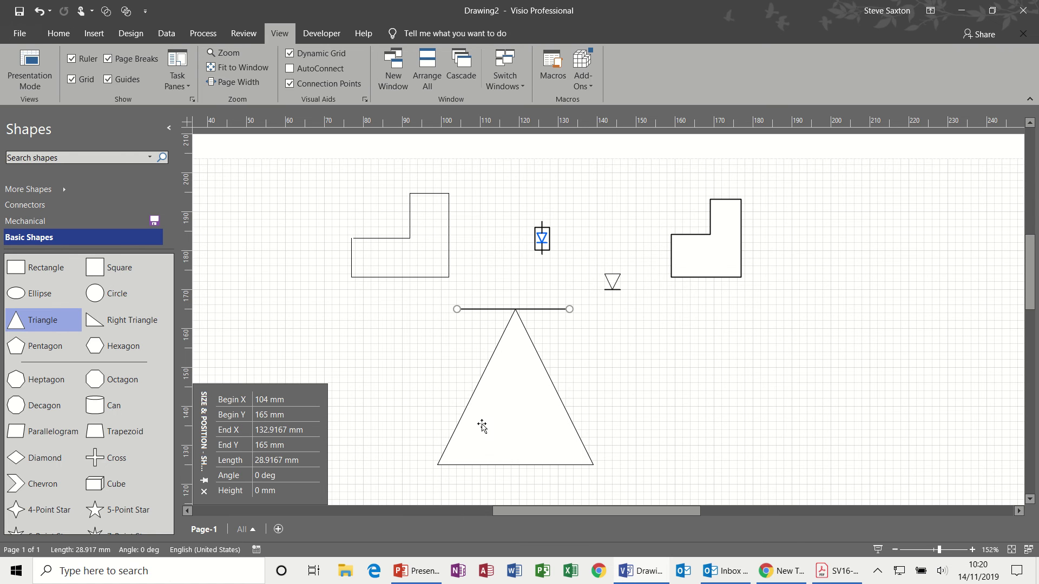
left_click(488, 395, "shift")
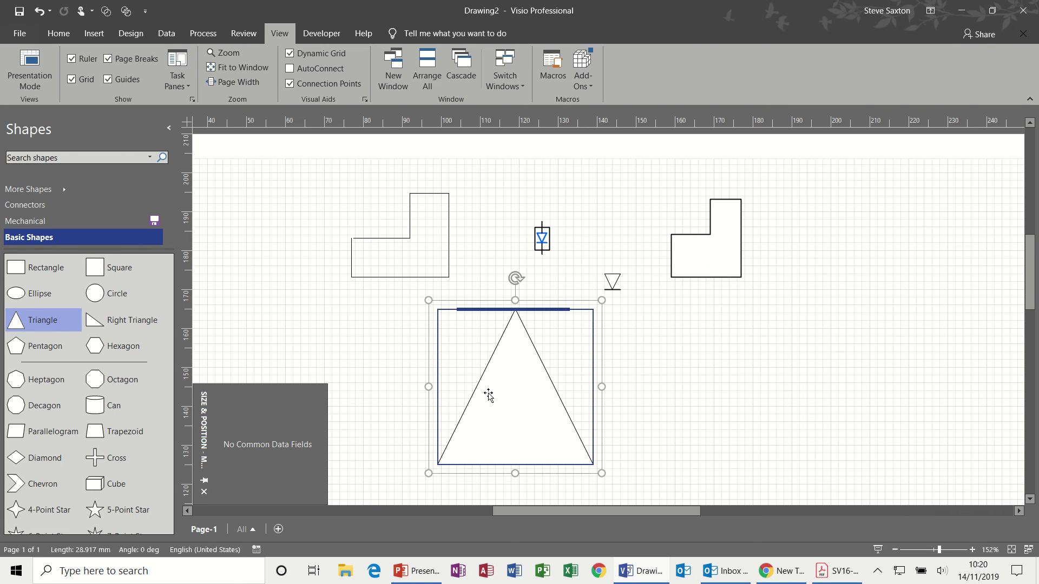
left_click(58, 34)
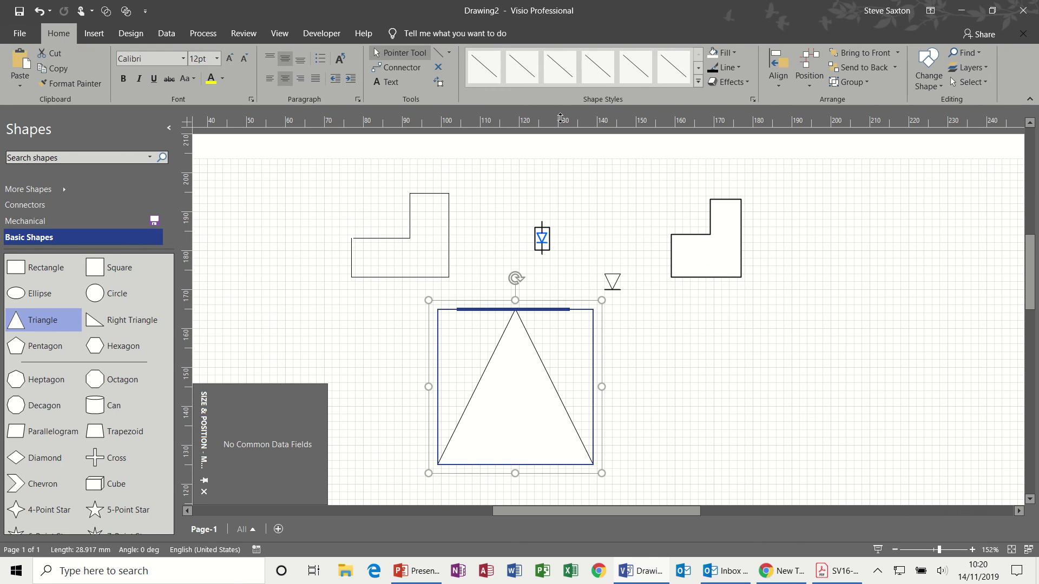
left_click(843, 82)
left_click(855, 100)
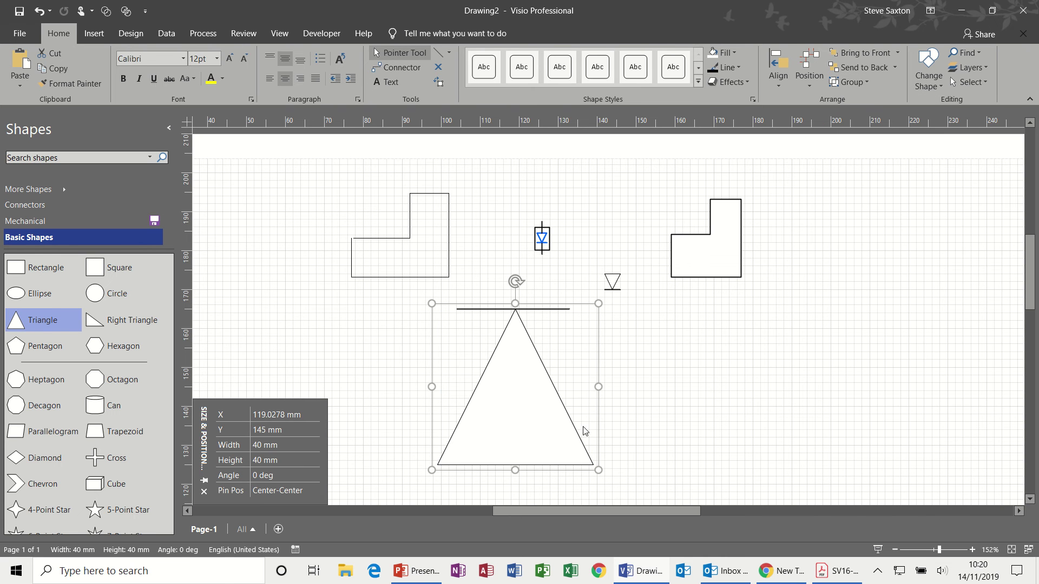
left_click_drag(602, 305, 513, 389)
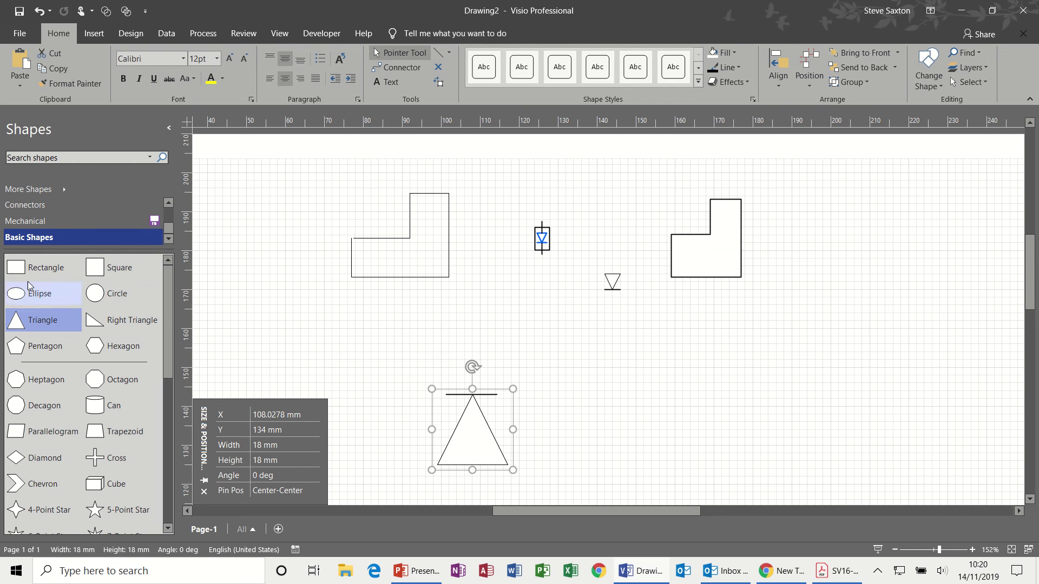
Add a tall upright rectangle under the right L-shape as a water tank.
left_click_drag(16, 267, 693, 390)
left_click_drag(695, 331, 634, 426)
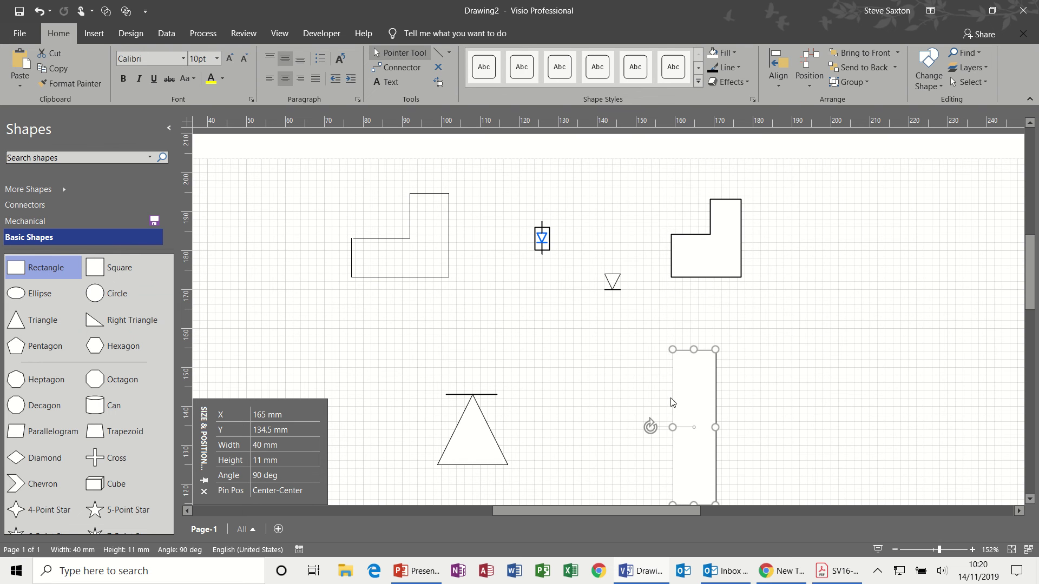
left_click_drag(686, 392, 678, 352)
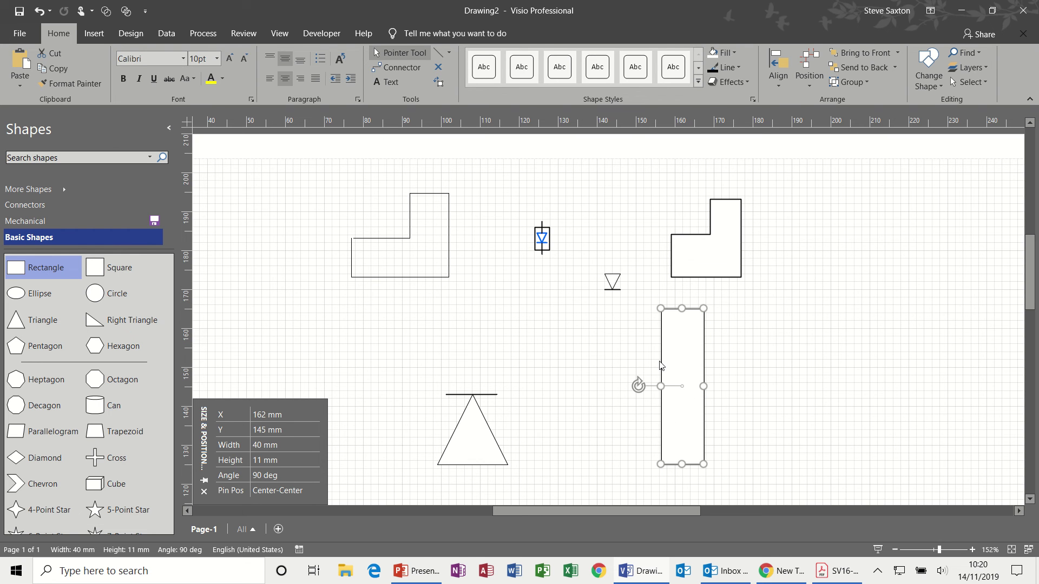
Shrink the triangle-and-line group to 9 × 9 mm and centre it inside the rectangle.
left_click(484, 436)
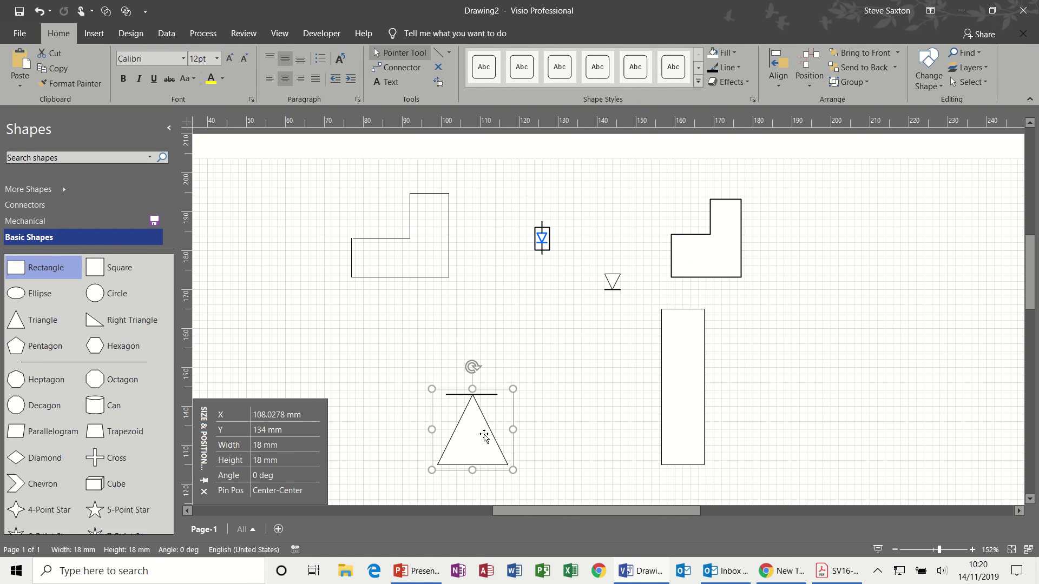
left_click_drag(512, 389, 454, 489)
left_click_drag(462, 440, 687, 369)
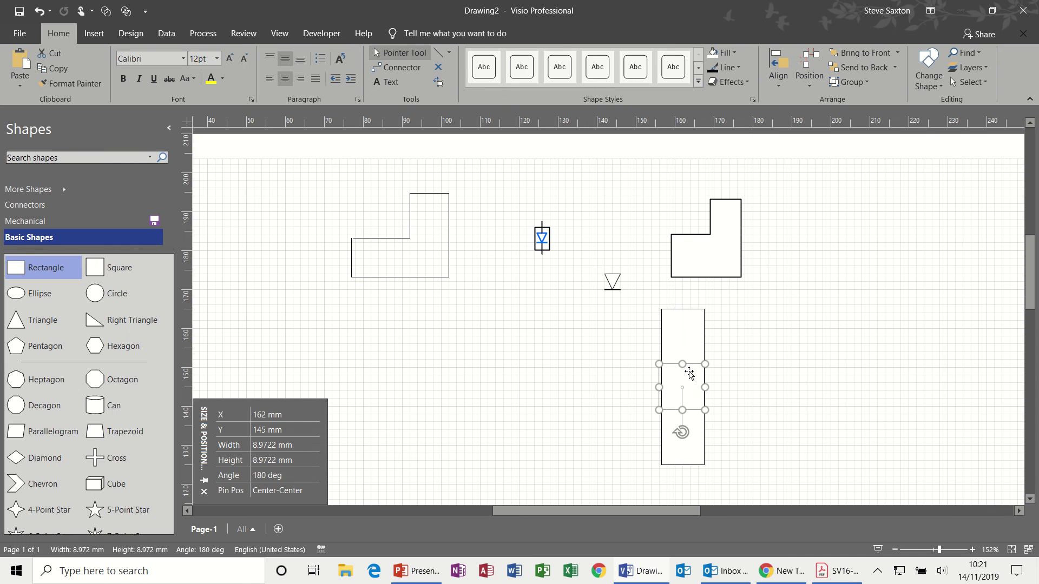
Make the triangle's outline blue and send the tall rectangle behind it.
left_click(738, 65)
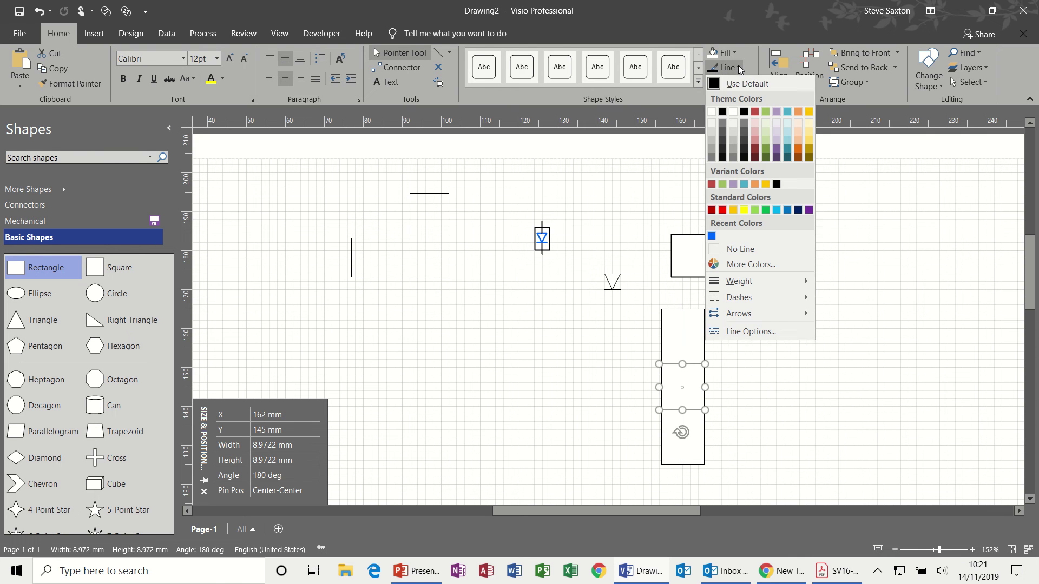
left_click(712, 237)
left_click(762, 355)
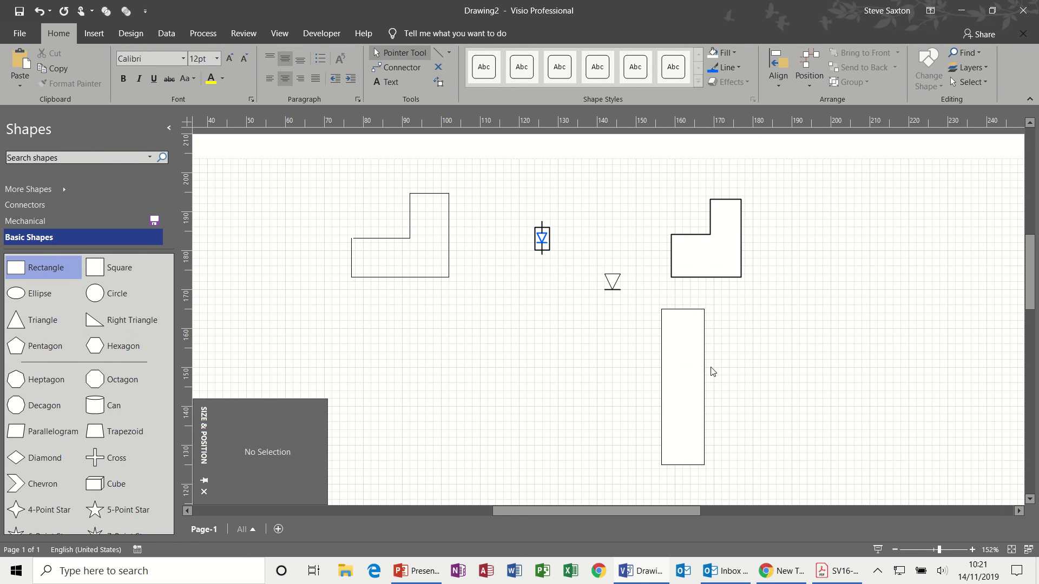
left_click(693, 377)
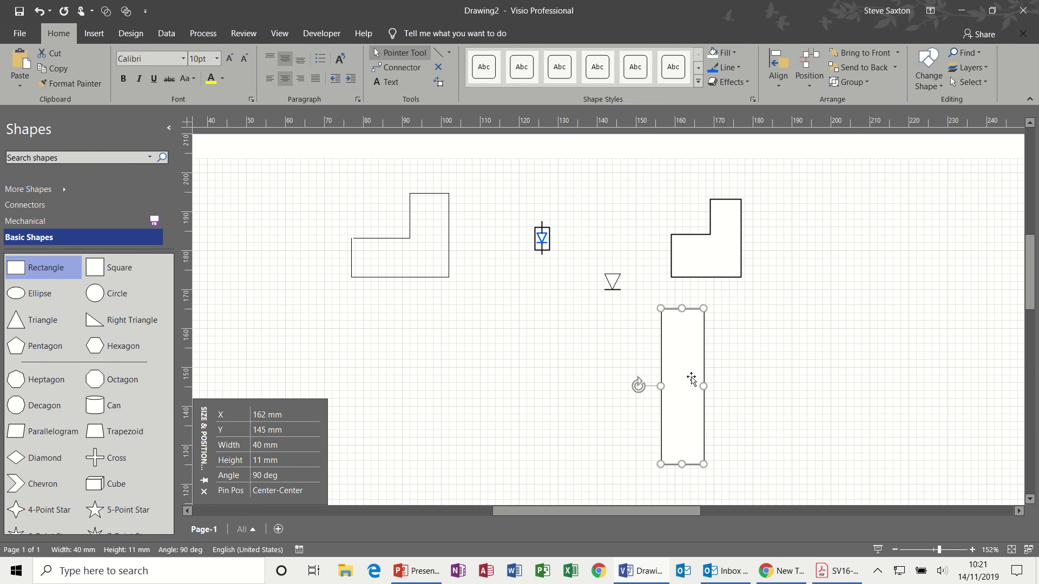
left_click(860, 67)
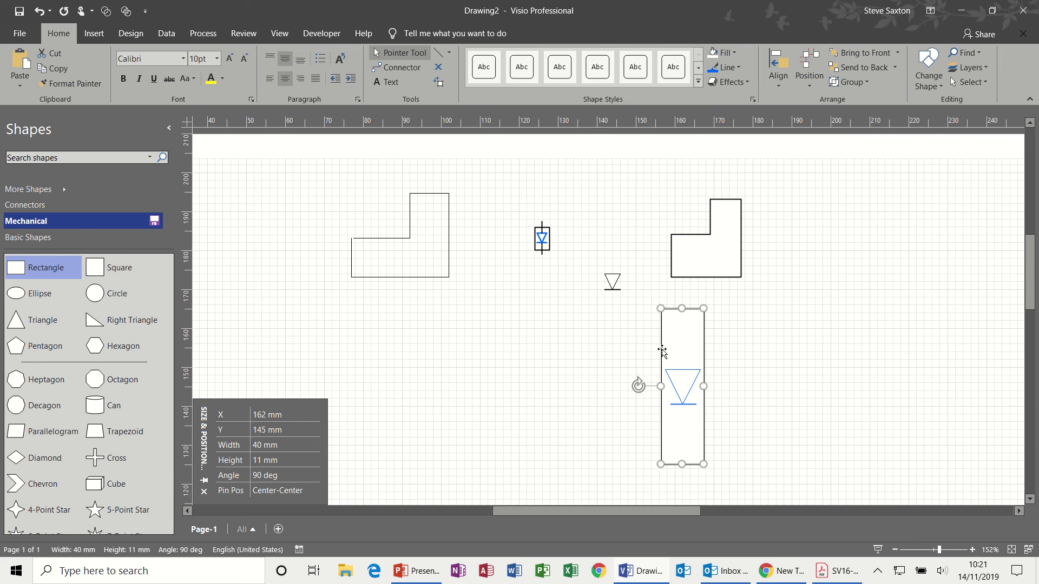
Give the blue triangle a 1 pt outline weight.
left_click(678, 371)
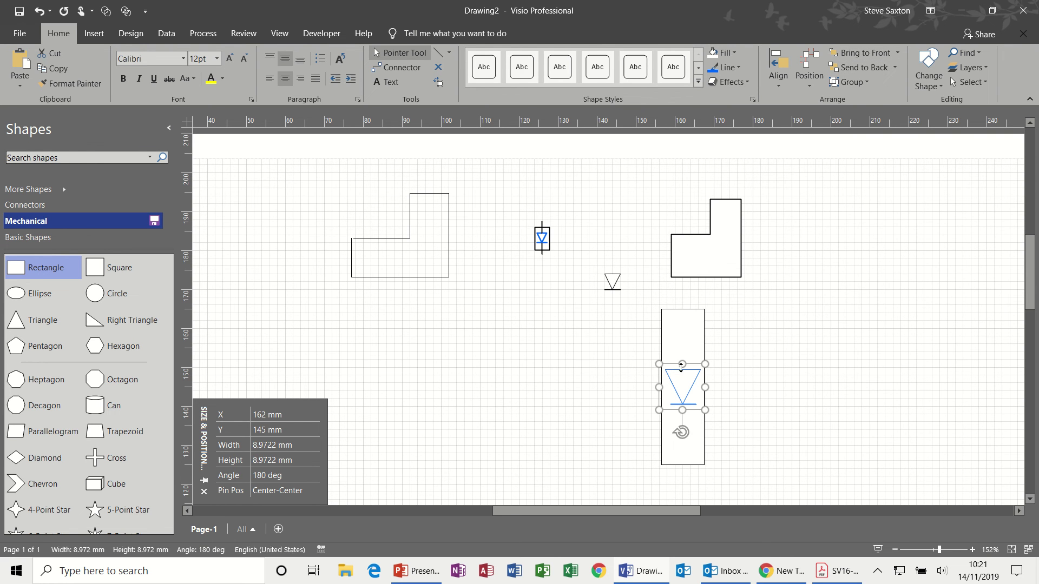
left_click(124, 79)
left_click(739, 68)
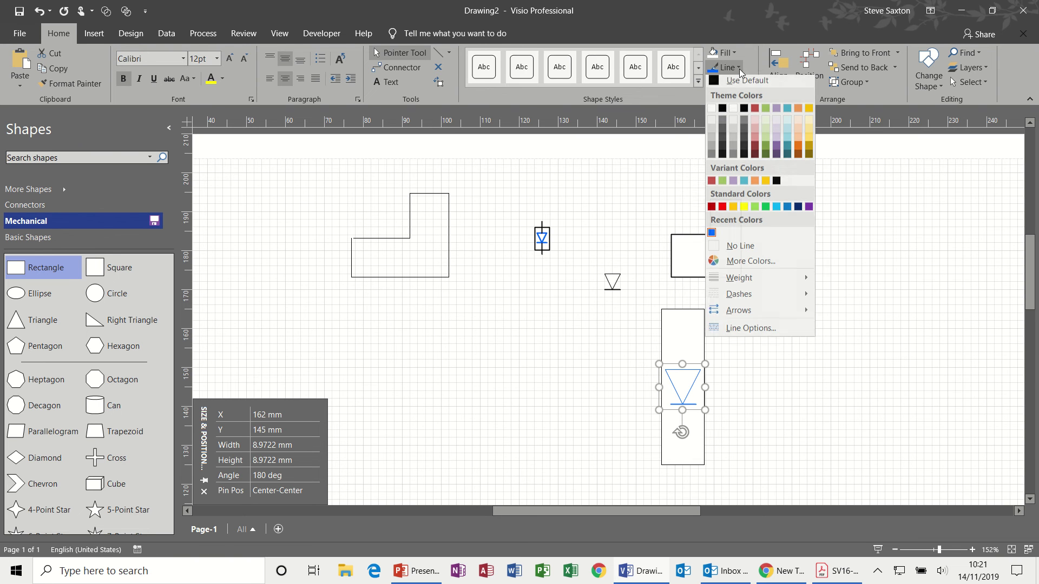
mouse_move(769, 287)
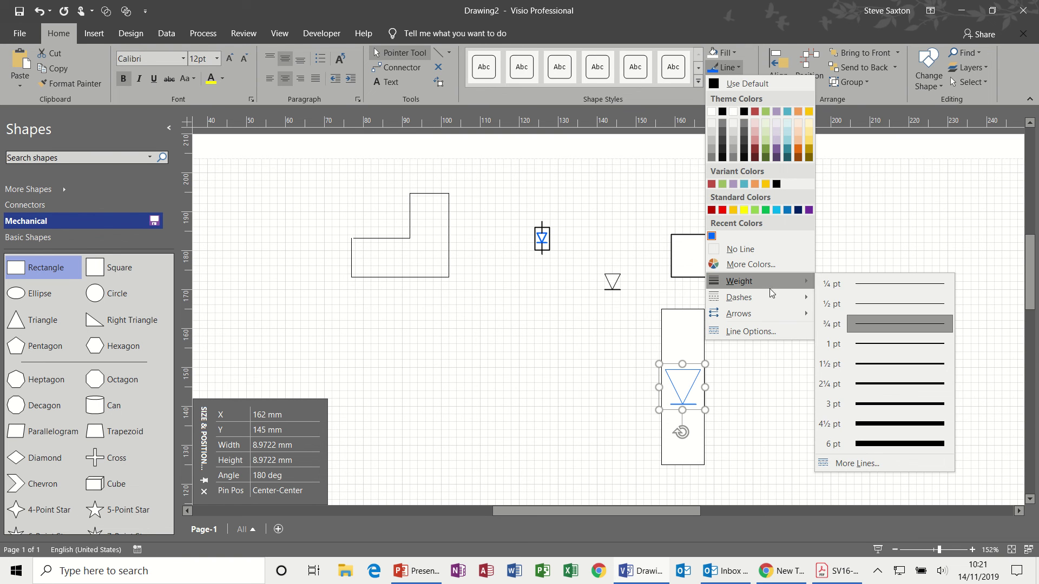
left_click(853, 343)
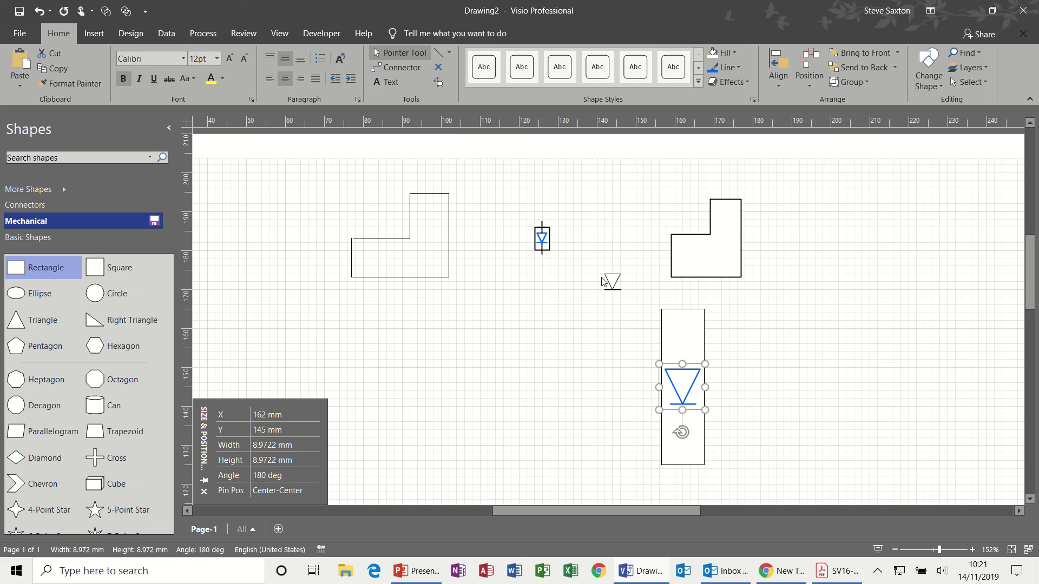
left_click(640, 359)
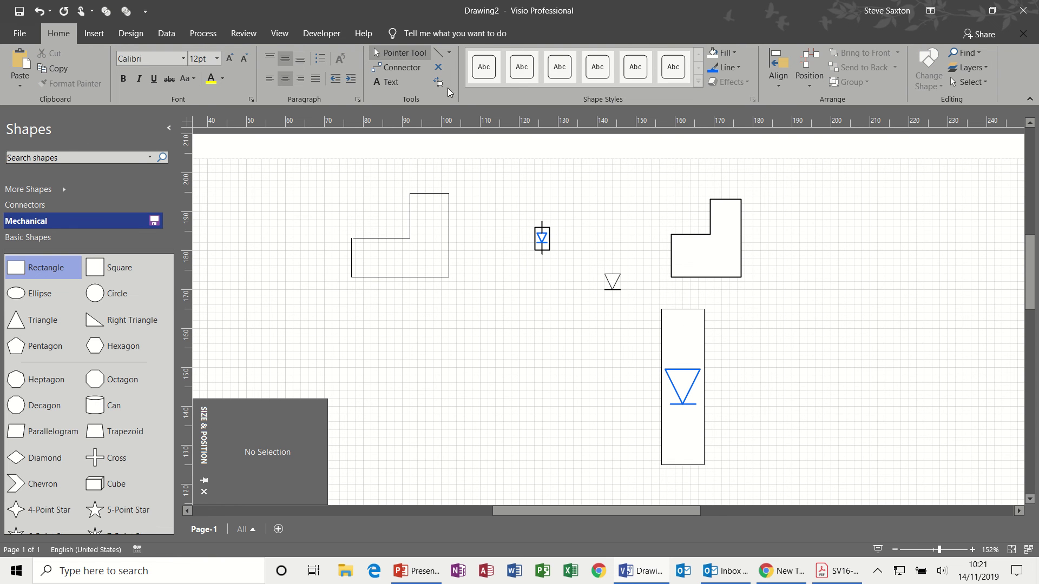
Draw a test connector from the rectangle's top to the L-shape, then delete it.
left_click(402, 67)
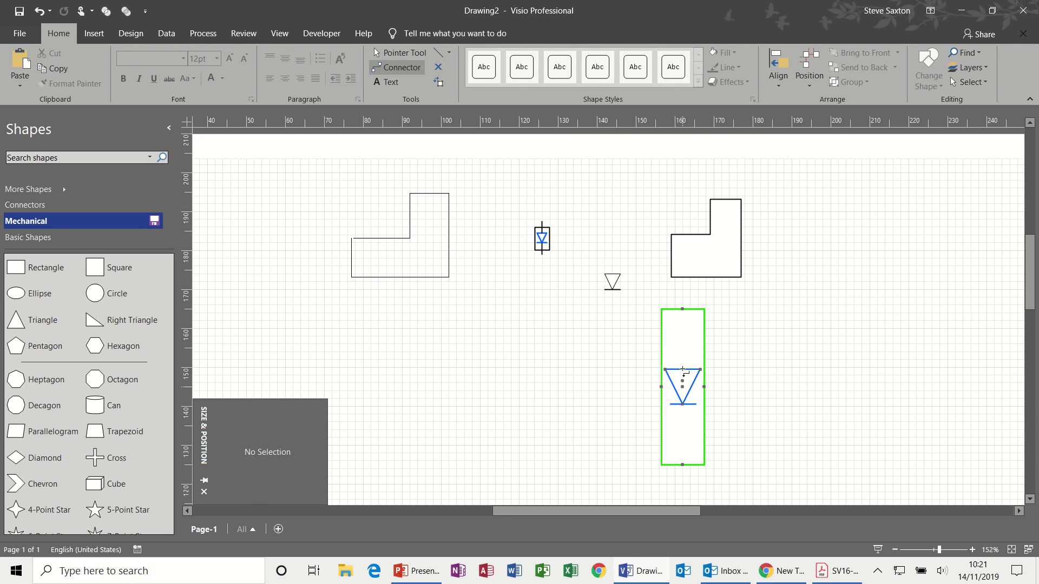
left_click_drag(682, 309, 682, 286)
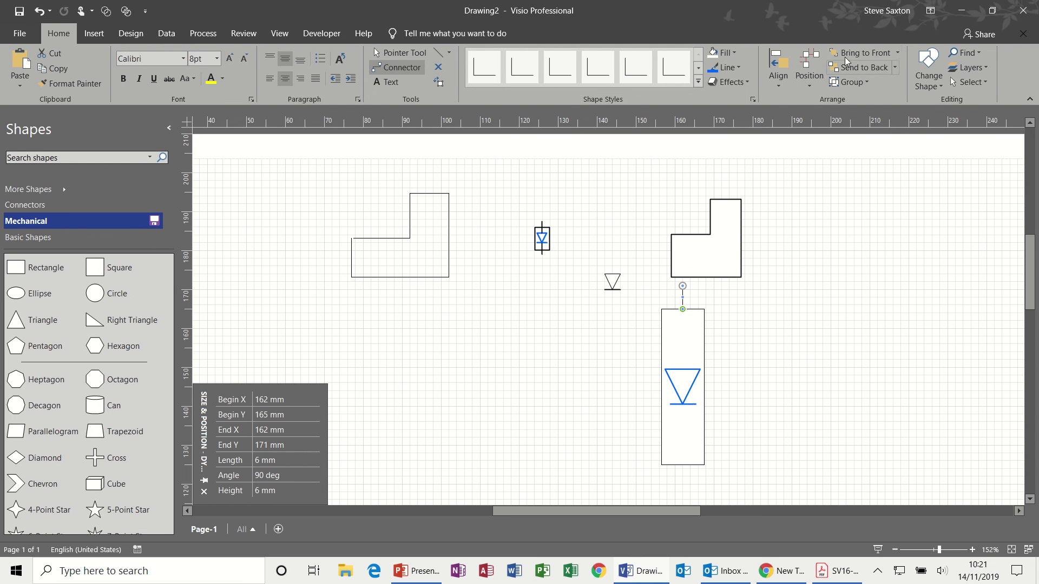
left_click(847, 53)
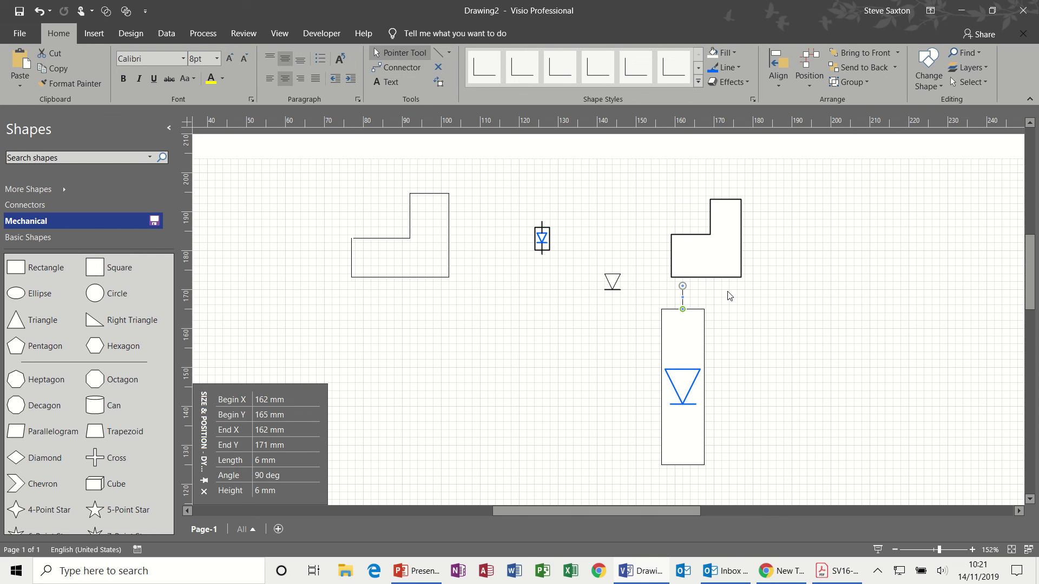
key("Delete")
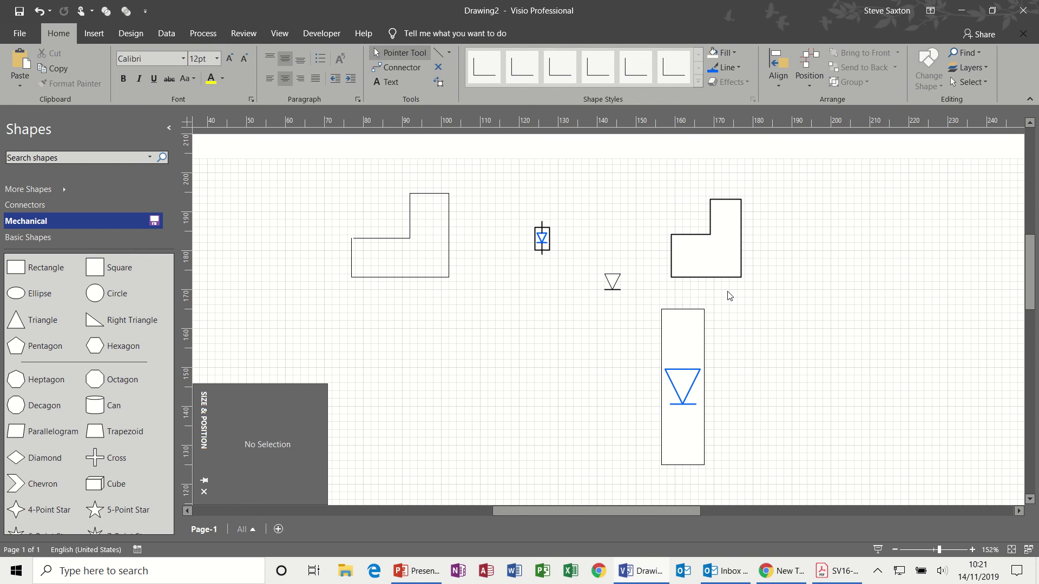
Draw vertical lines up from the triangle and down past the tank's bottom.
left_click(439, 52)
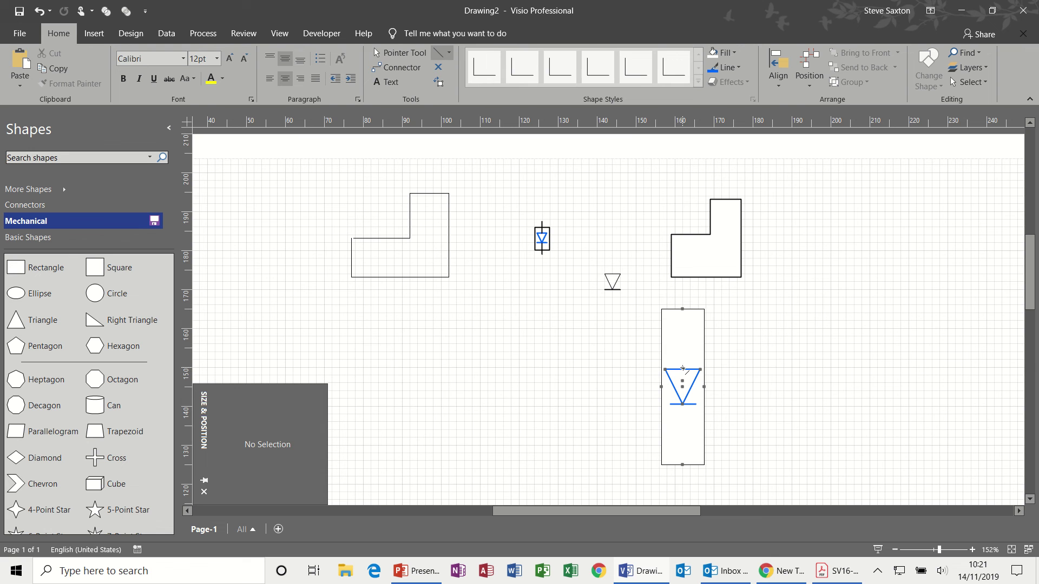
left_click_drag(683, 369, 683, 290)
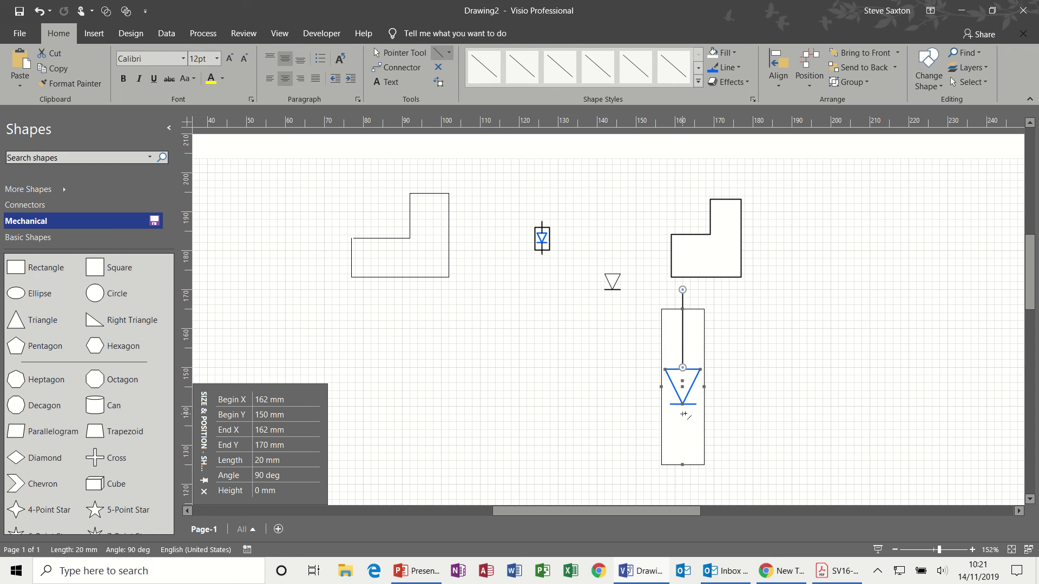
left_click_drag(683, 404, 683, 484)
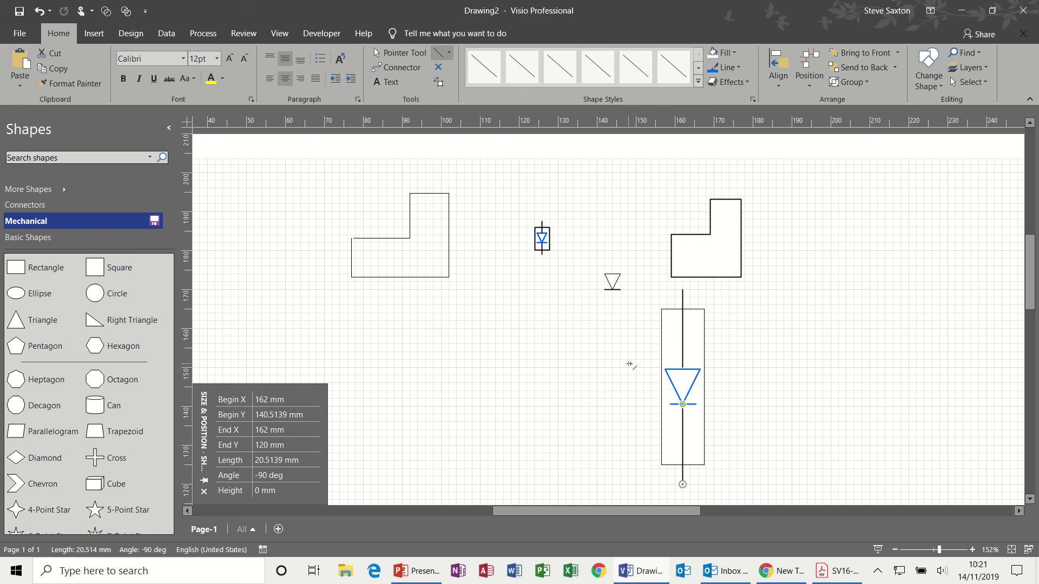
Group the tank, blue triangle and pipe lines into one symbol.
left_click(398, 53)
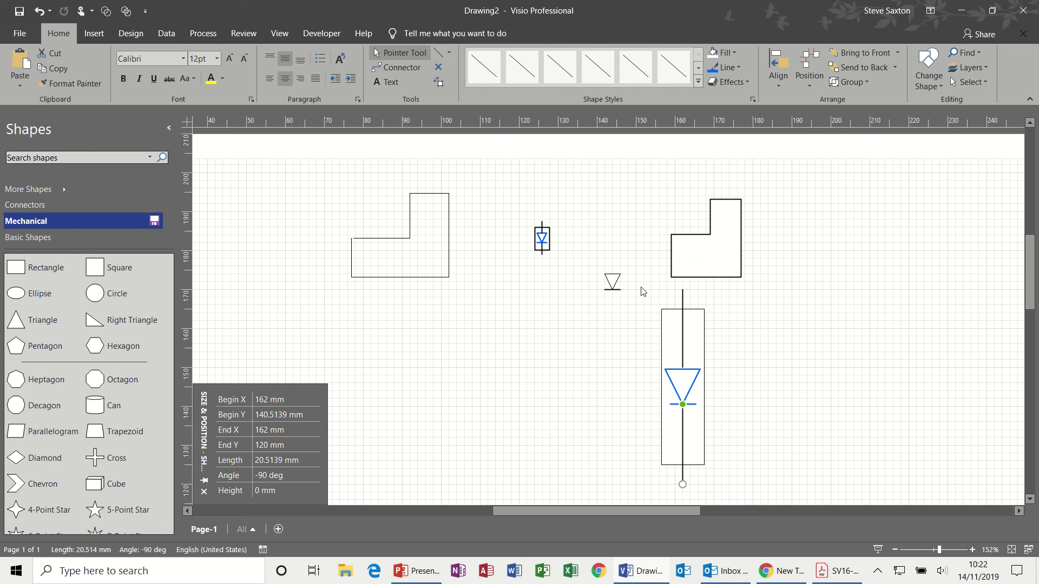
left_click_drag(641, 287, 715, 492)
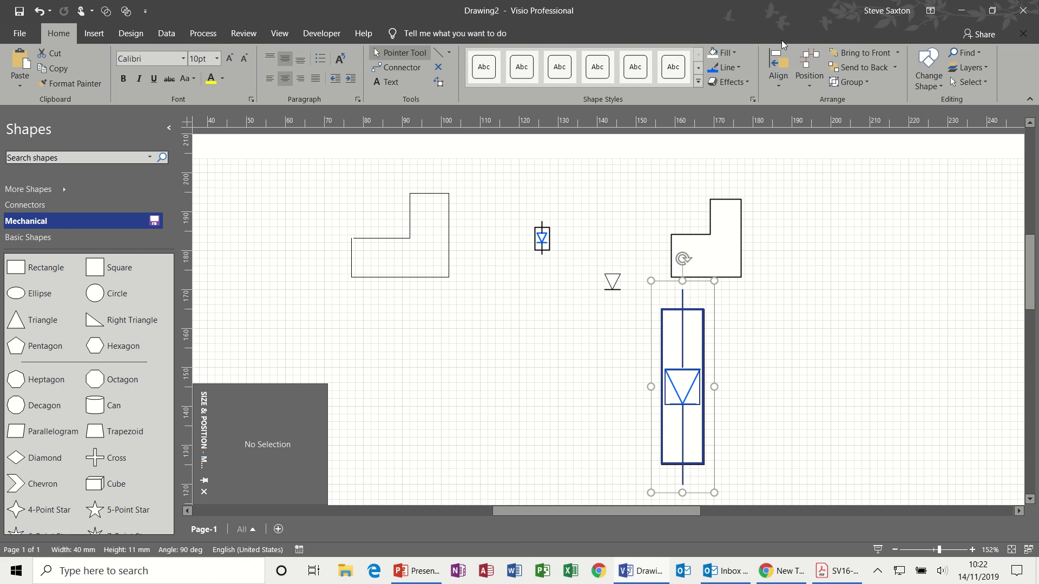
left_click(837, 83)
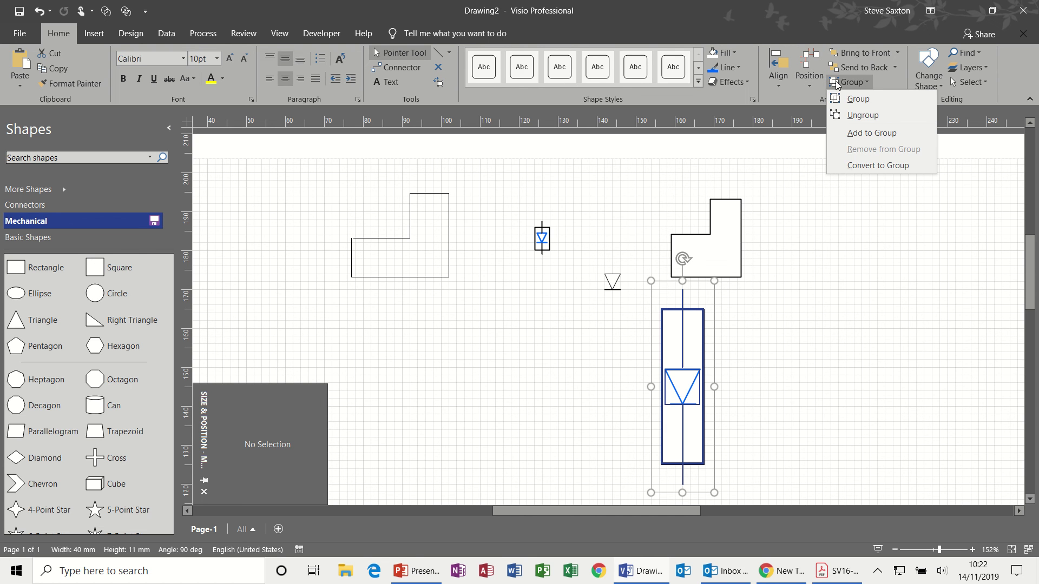
left_click(866, 98)
Resize the symbol to 3.8 × 17.27 mm and move it below the left L-shape.
left_click_drag(710, 285, 470, 294)
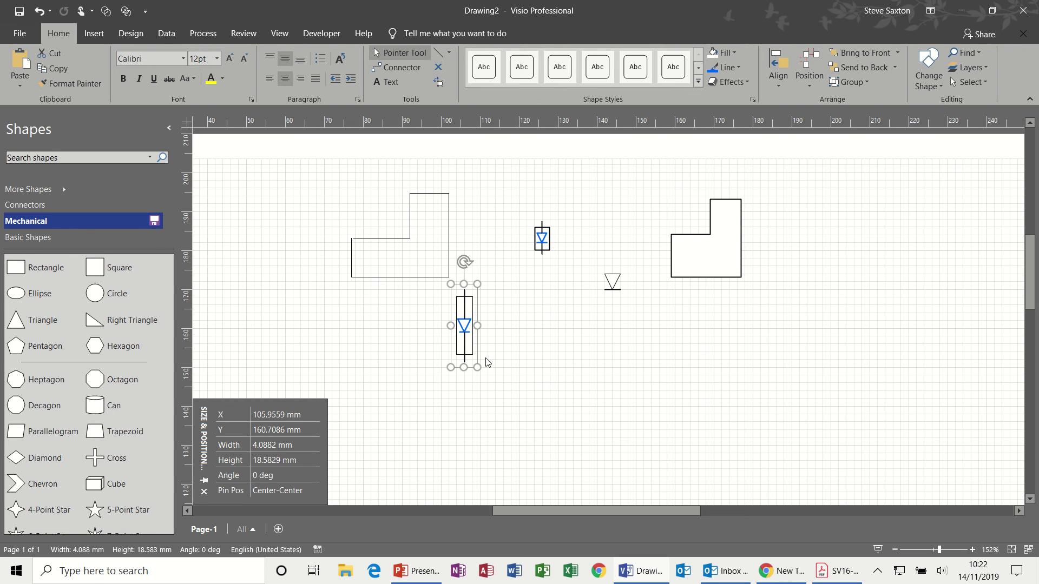
left_click_drag(478, 367, 475, 328)
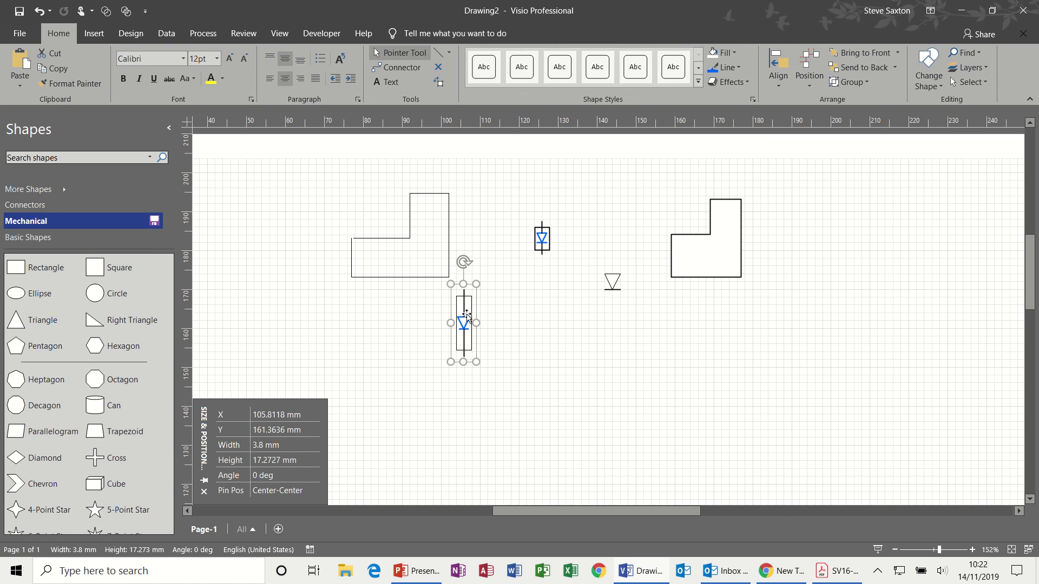
left_click_drag(462, 306, 399, 323)
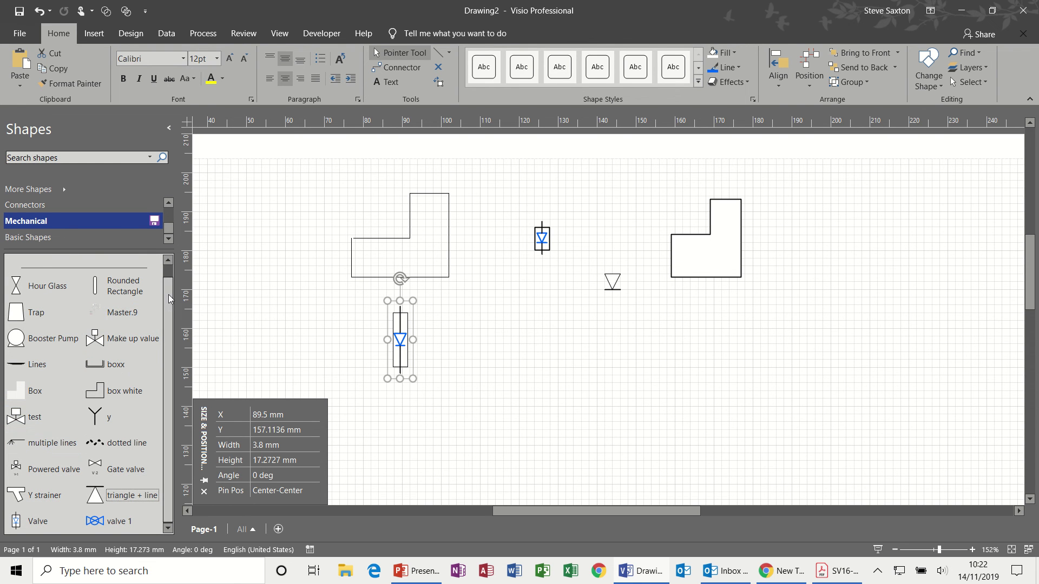
Place an upright 16 × 2.8 mm Rounded Rectangle right of the grouped tank.
scroll(168, 294, "up", 1)
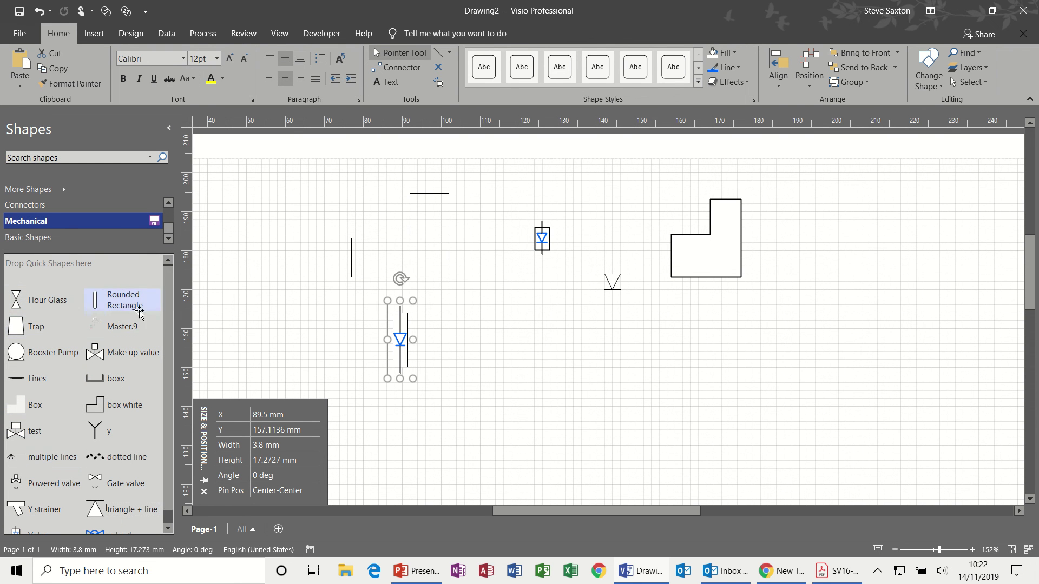
left_click(118, 303)
left_click_drag(118, 303, 514, 342)
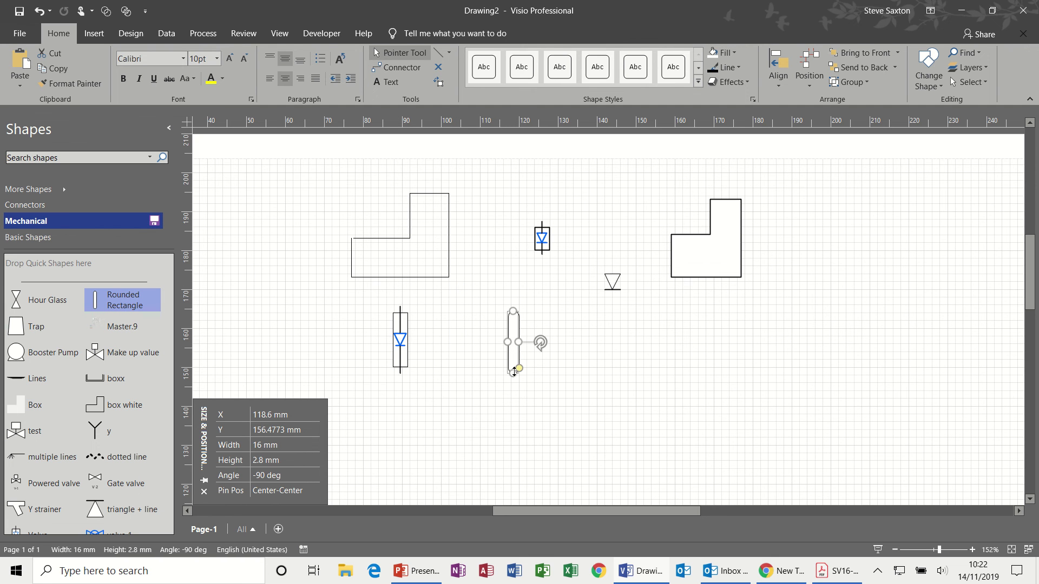
left_click(574, 367)
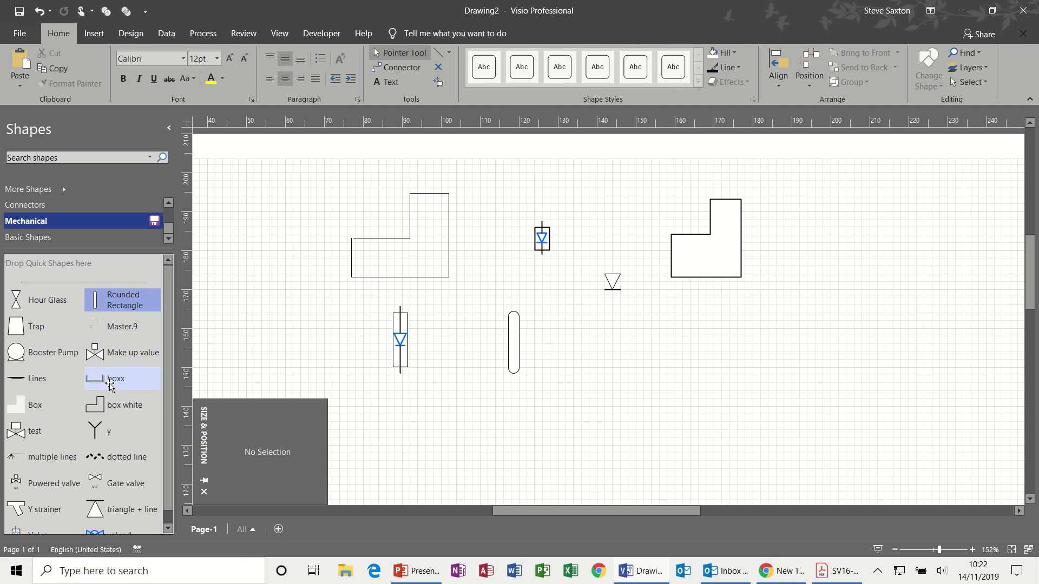
Drop a boxx tank below the right L-shape and a Lines shape inside it.
left_click_drag(109, 383, 673, 357)
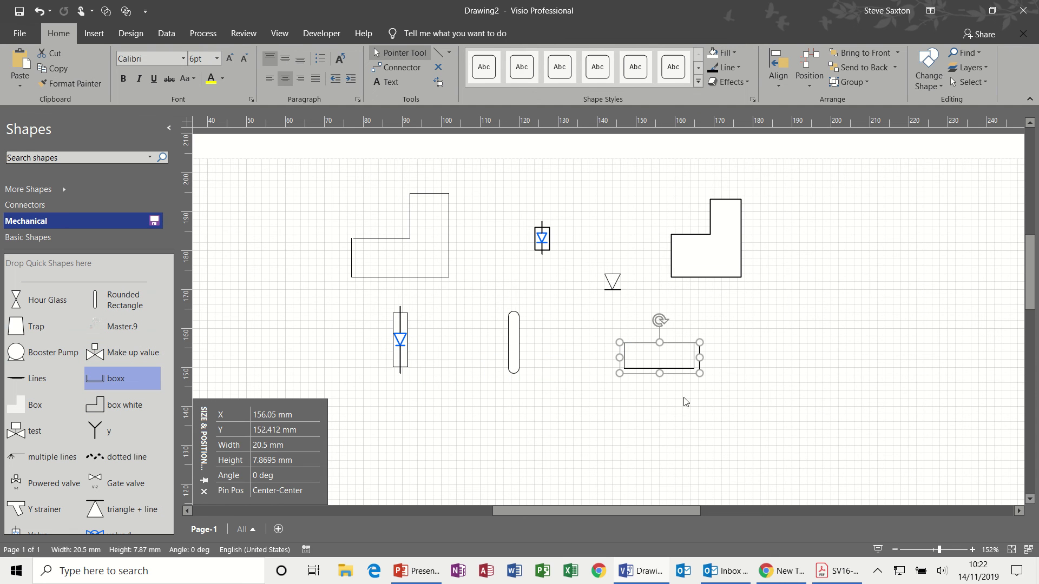
left_click(779, 320)
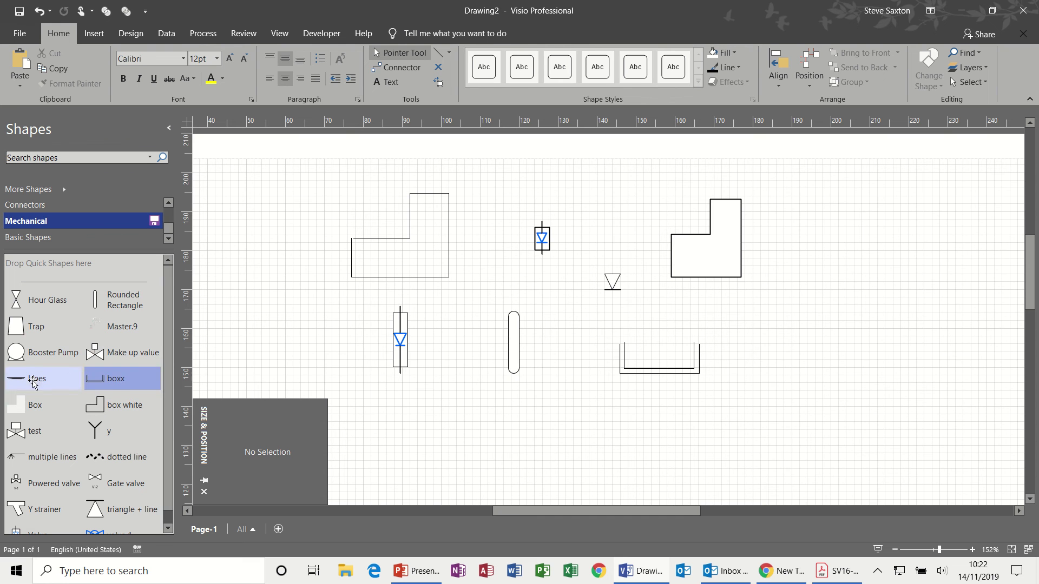
left_click_drag(30, 378, 658, 354)
left_click(763, 348)
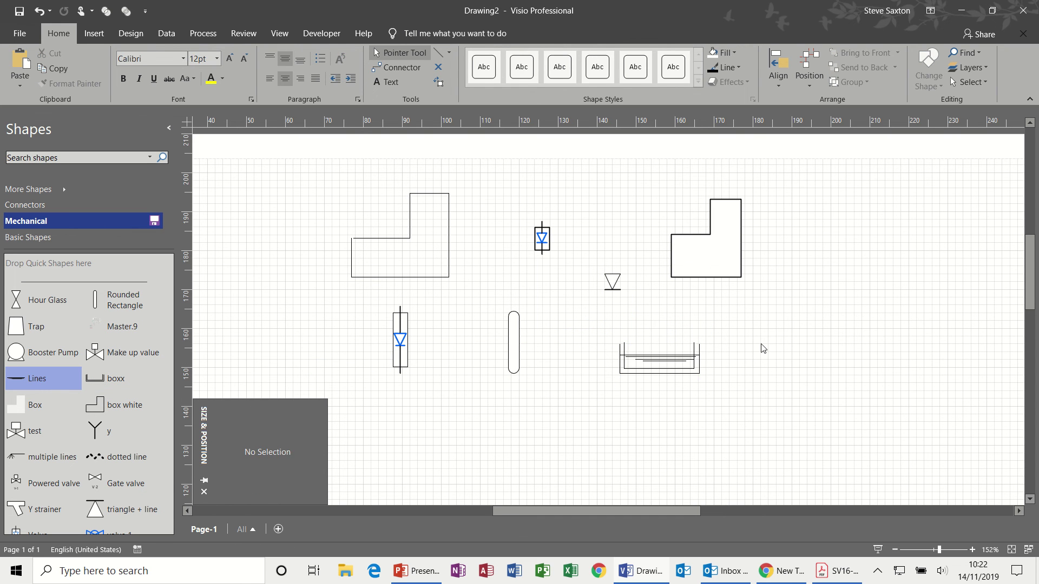
Shorten the water-level line inside the tank to 13.8 mm.
left_click(676, 357)
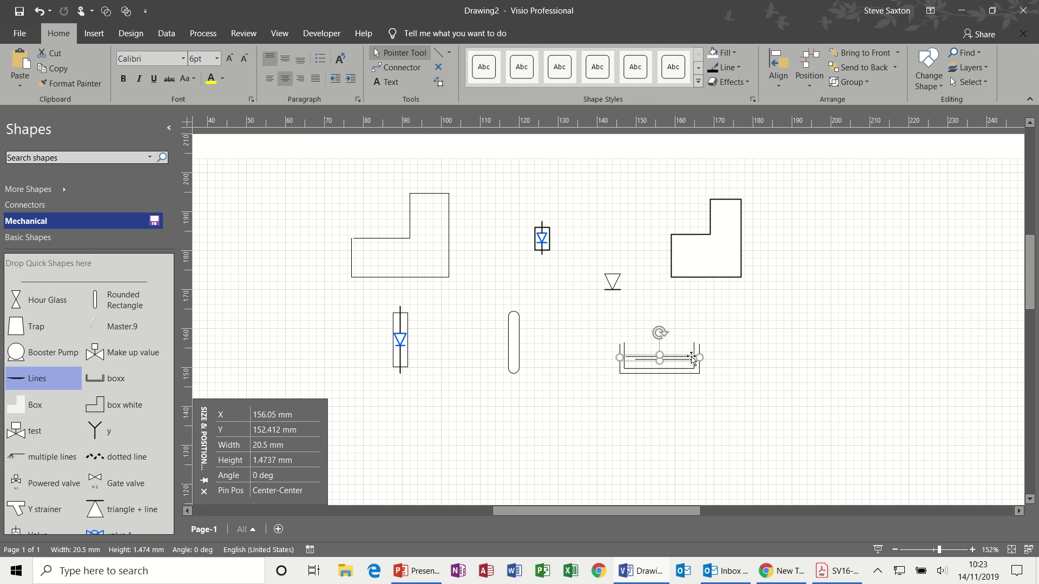
left_click_drag(699, 357, 689, 357)
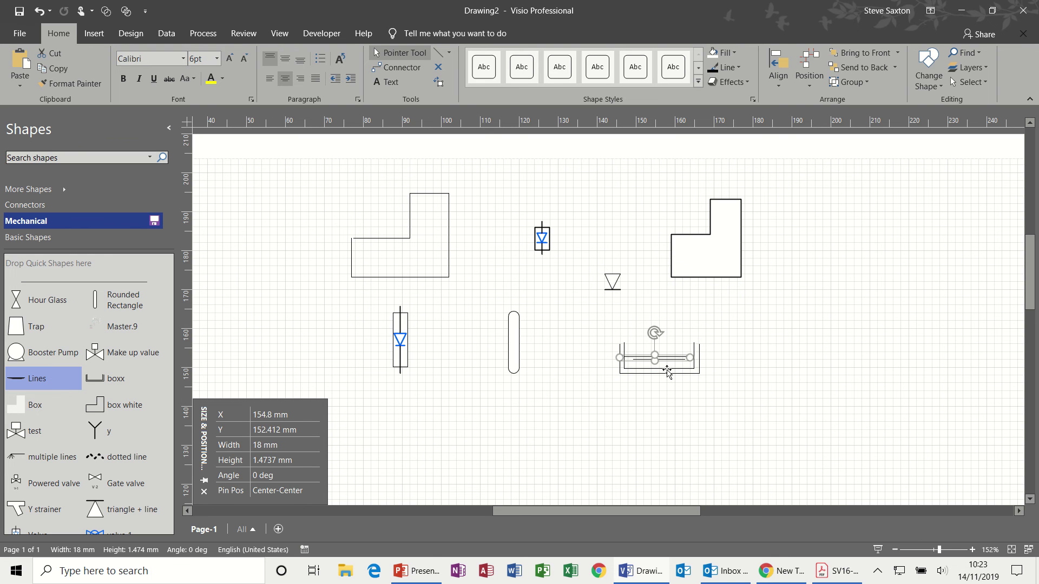
left_click(678, 390)
left_click(632, 358)
left_click_drag(622, 358, 636, 358)
left_click(737, 385)
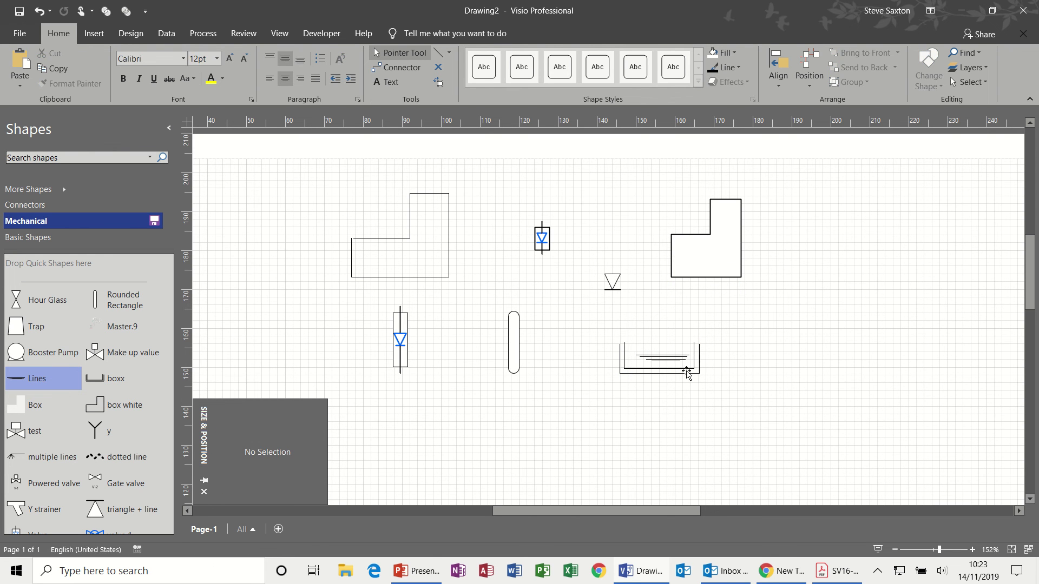
left_click(662, 359)
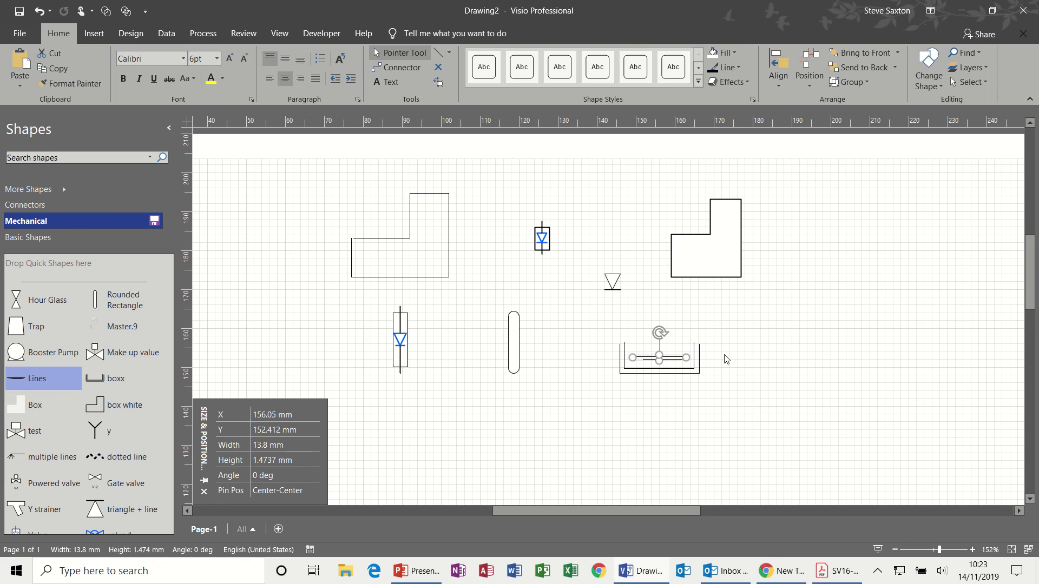
left_click(775, 355)
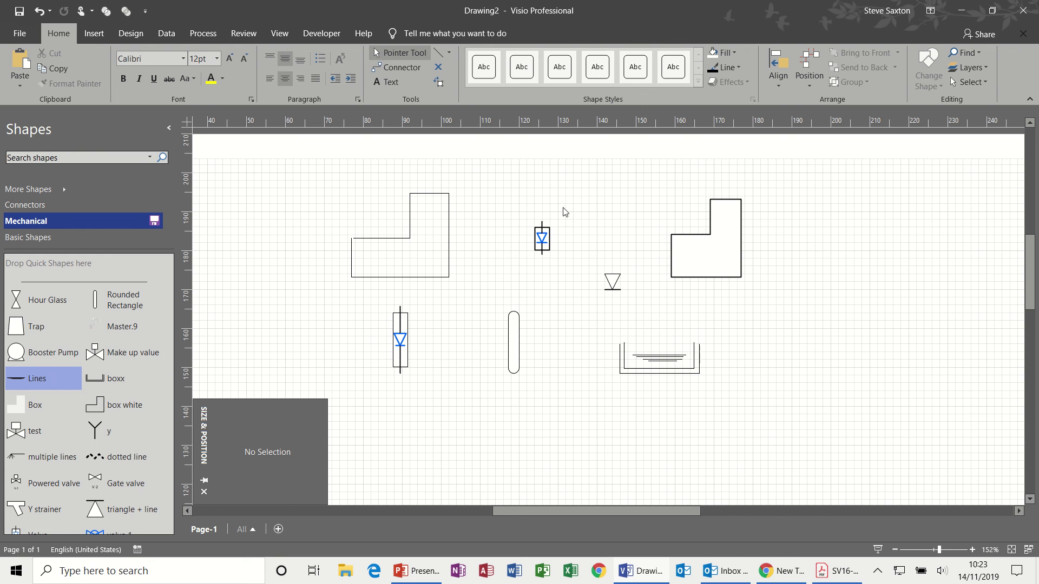
Draw the base and walls of a second open tank below the first with lines.
left_click(438, 52)
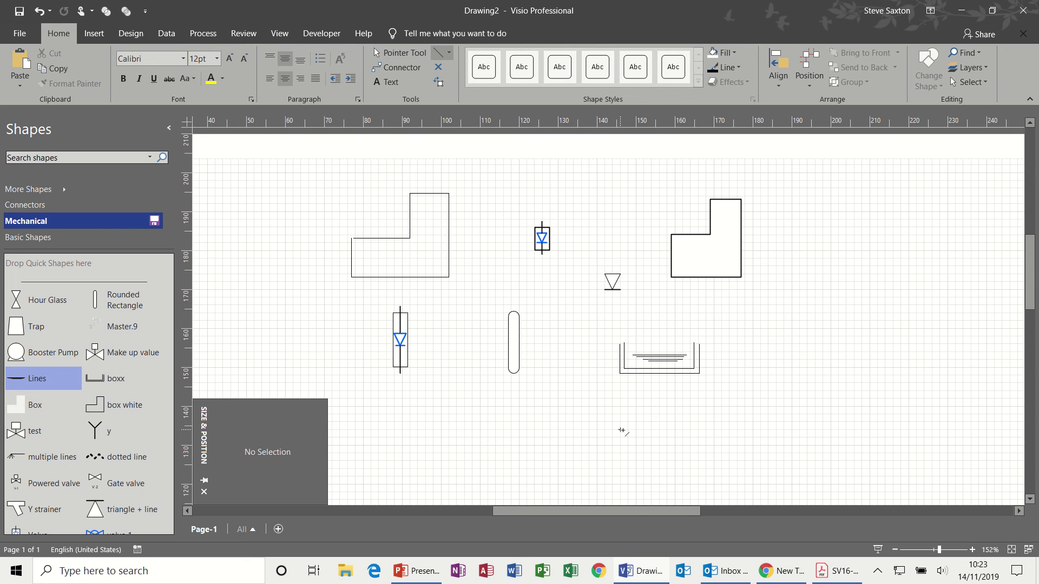
left_click_drag(622, 431, 690, 407)
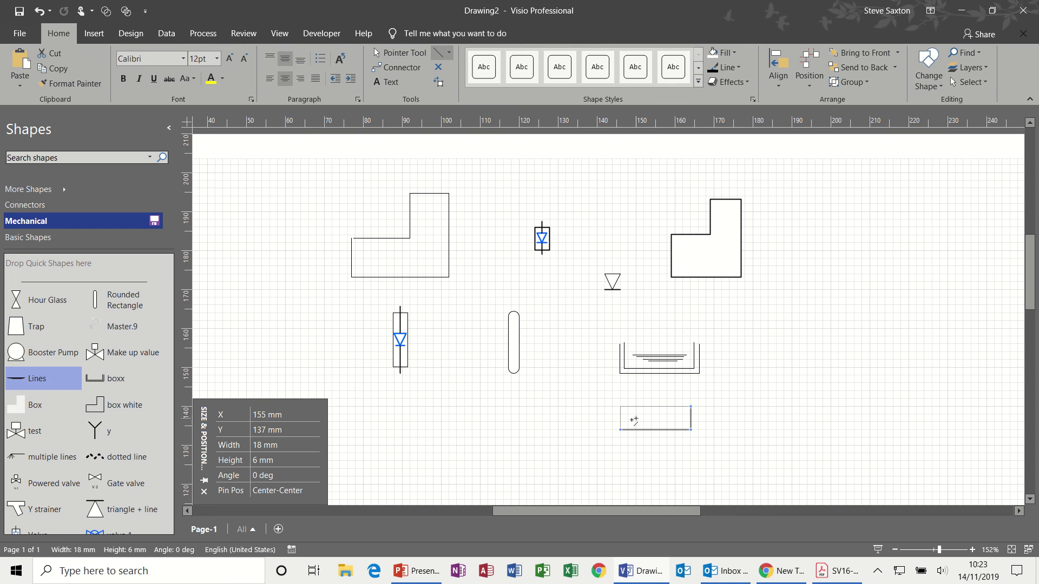
left_click_drag(621, 428, 620, 407)
left_click(405, 52)
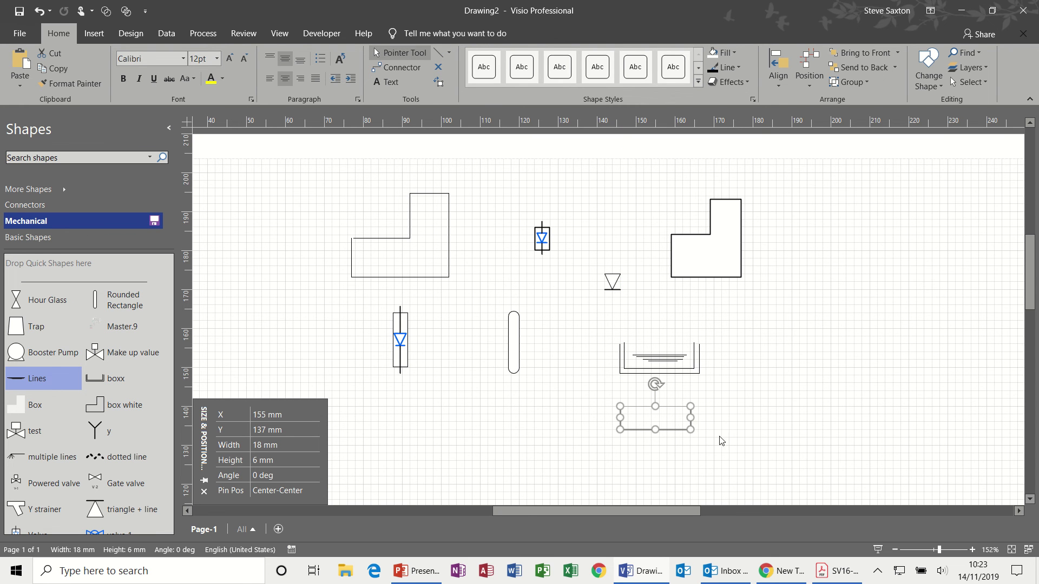
left_click(681, 431)
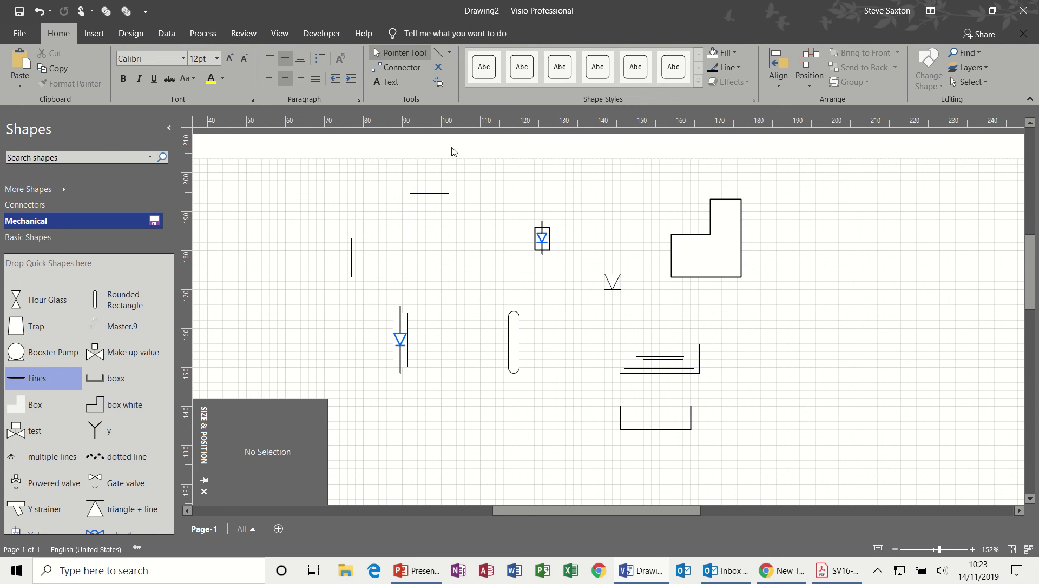
left_click(439, 53)
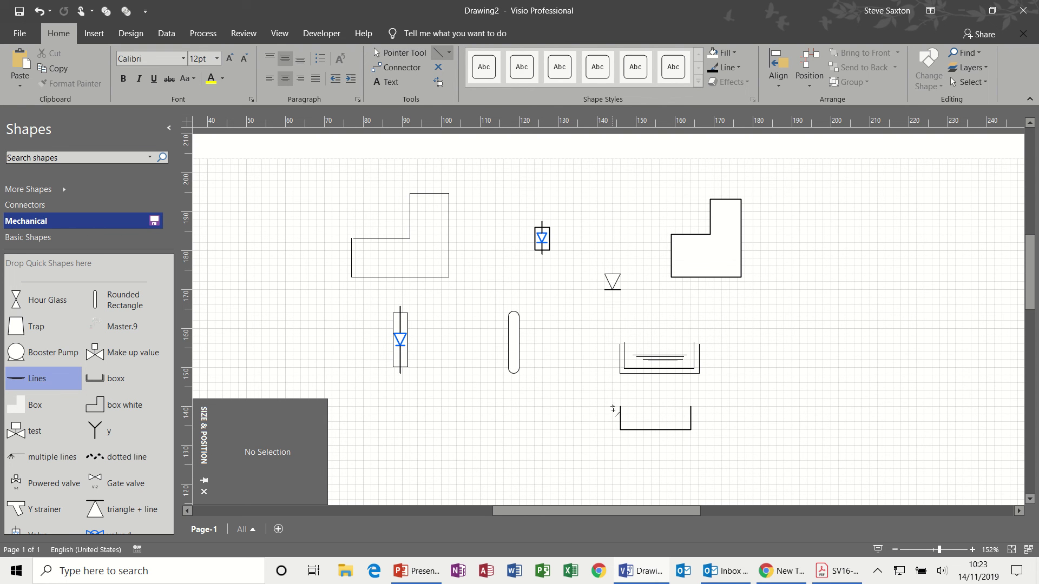
mouse_move(613, 410)
left_mouse_down()
mouse_move(613, 438)
mouse_move(689, 439)
mouse_move(698, 437)
mouse_move(698, 406)
left_mouse_up()
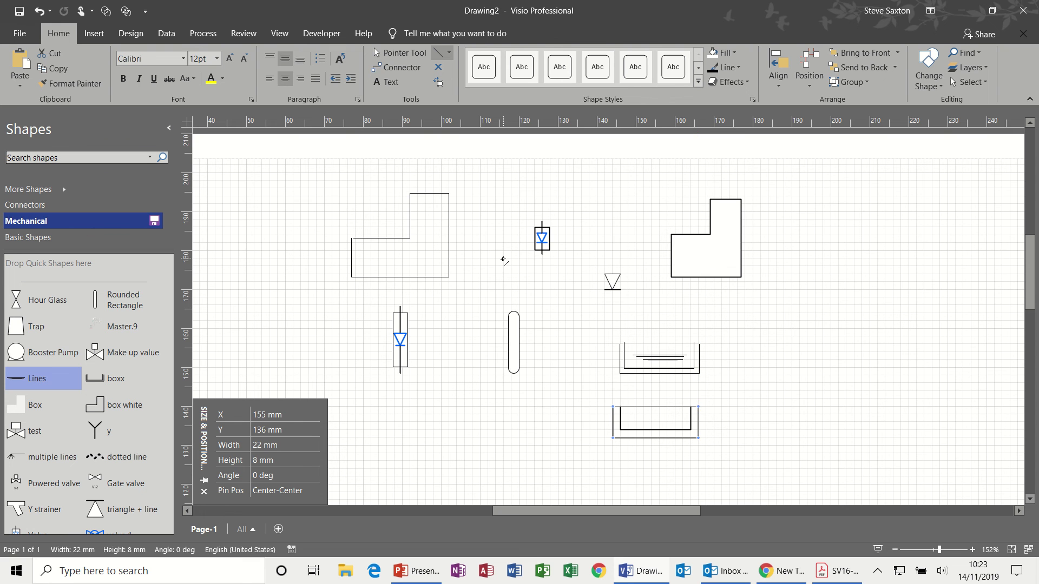
Group the lower tank's lines into one 22 × 8 mm double-walled basin.
left_click(400, 52)
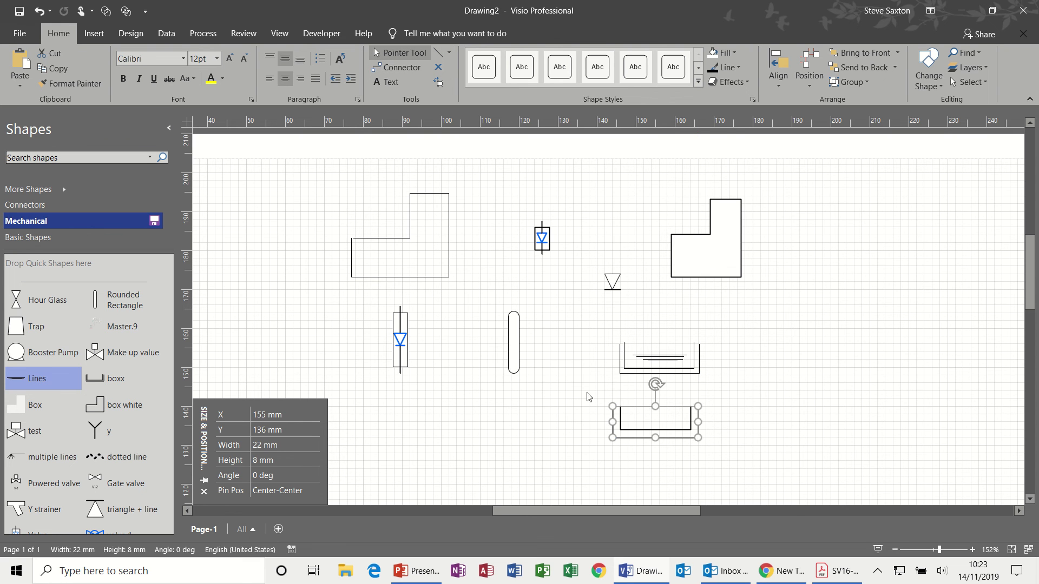
left_click_drag(587, 393, 709, 453)
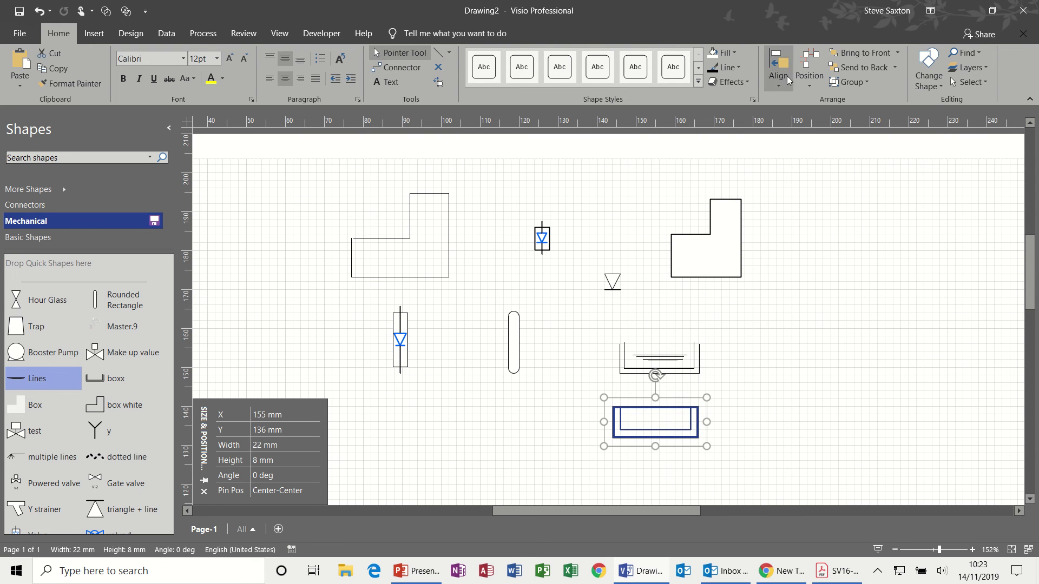
left_click(855, 86)
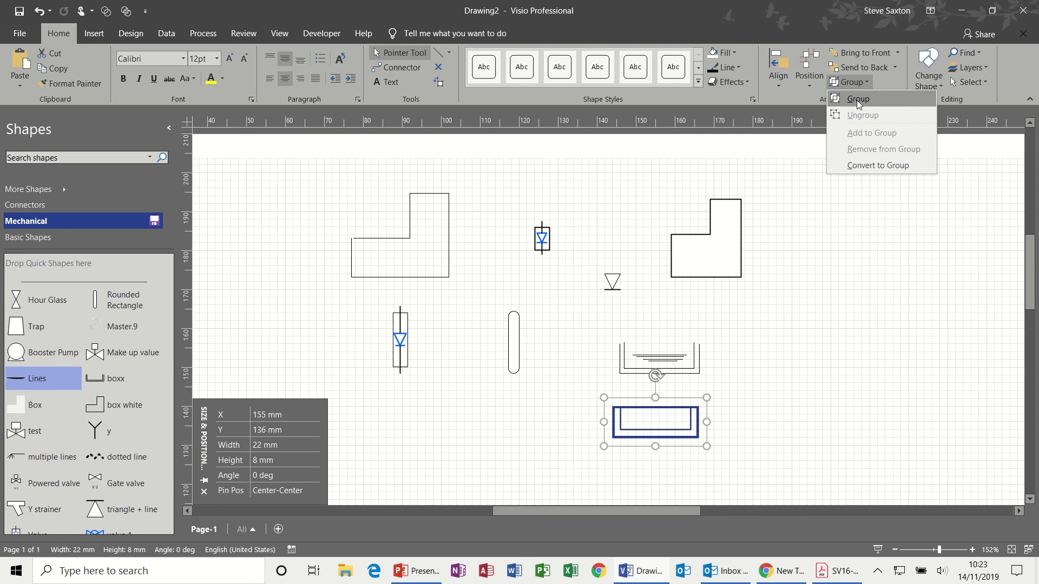
left_click(856, 99)
left_click(782, 413)
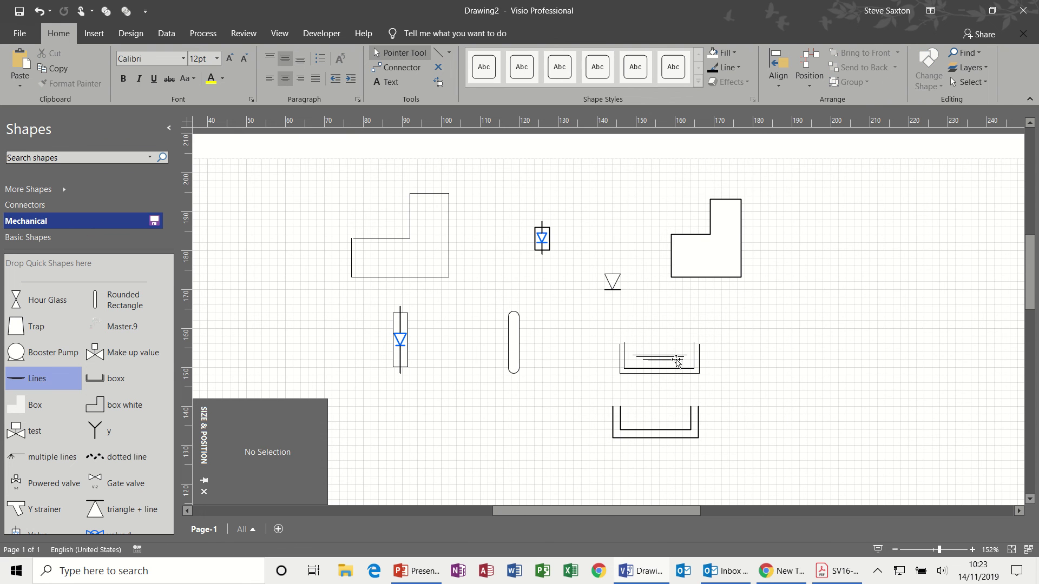
left_click(668, 361)
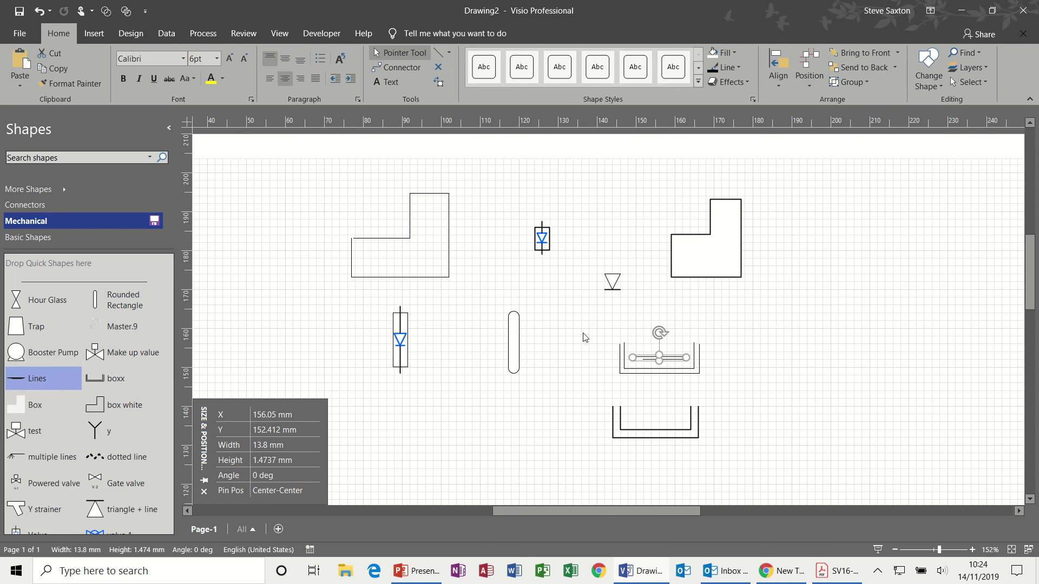
Draw three stacked, decreasing horizontal water-level lines to the right of the lower tank.
left_click(583, 349)
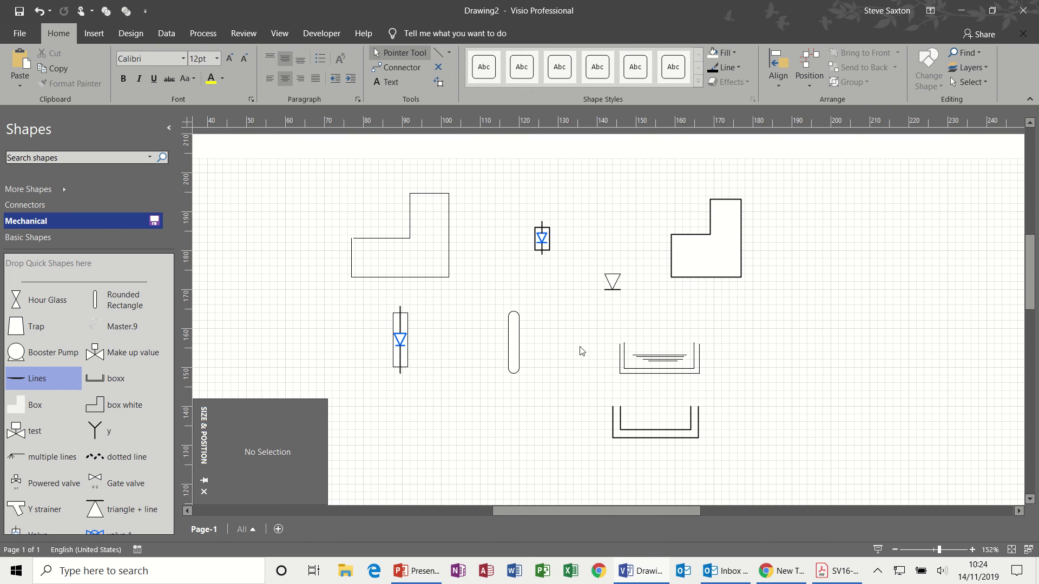
left_click(440, 53)
left_click_drag(760, 397, 803, 411)
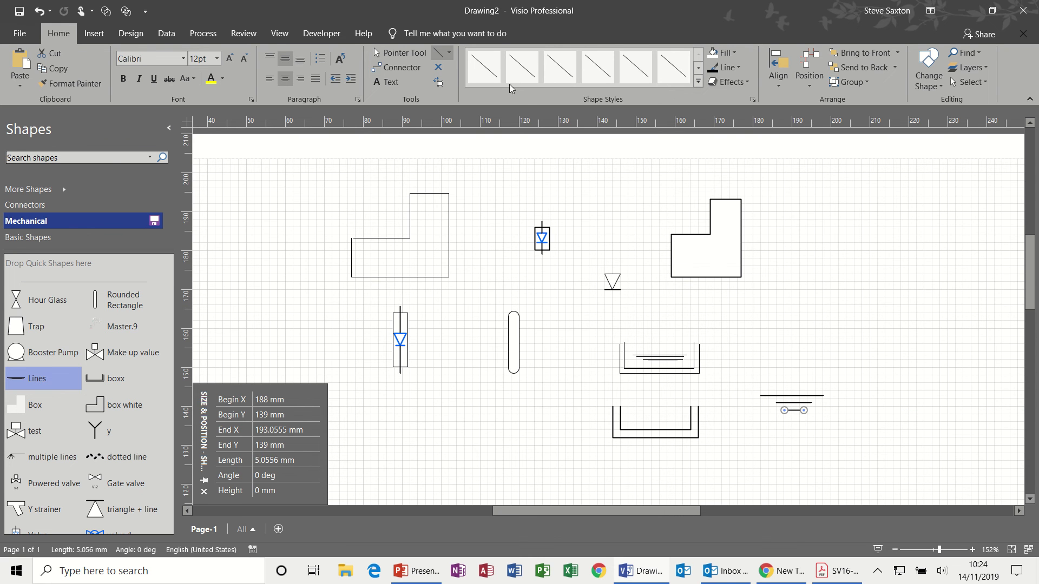
Group the three lines into a single 16 × 3.8 mm water-level symbol.
left_click(408, 54)
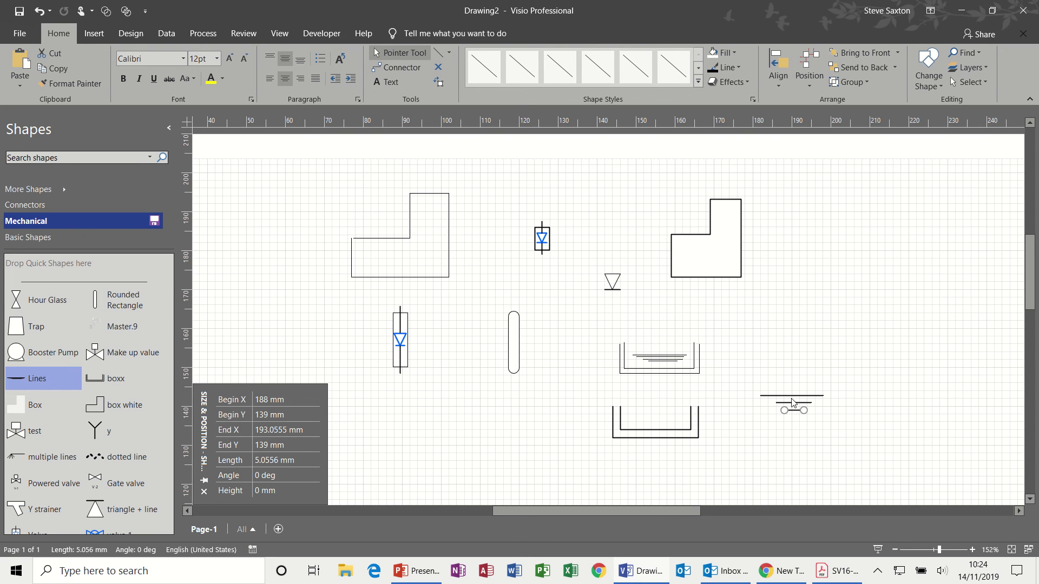
left_click_drag(751, 388, 831, 418)
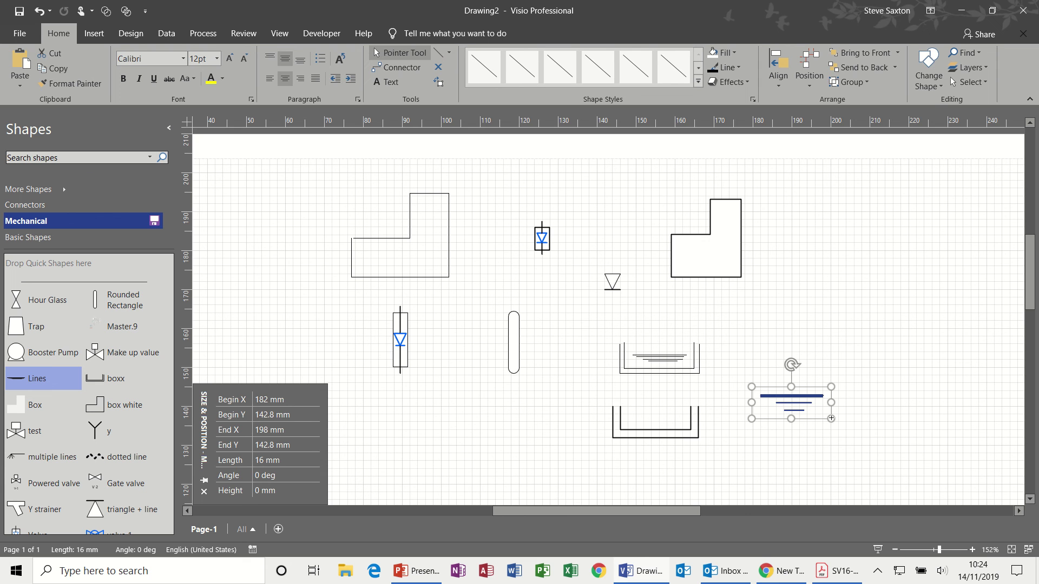
left_click(835, 83)
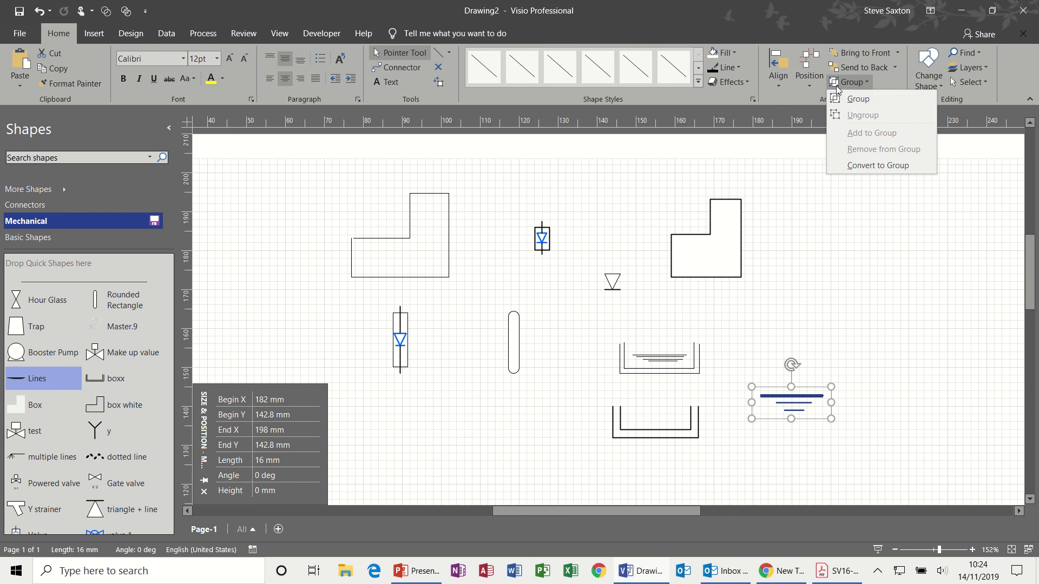
left_click(845, 99)
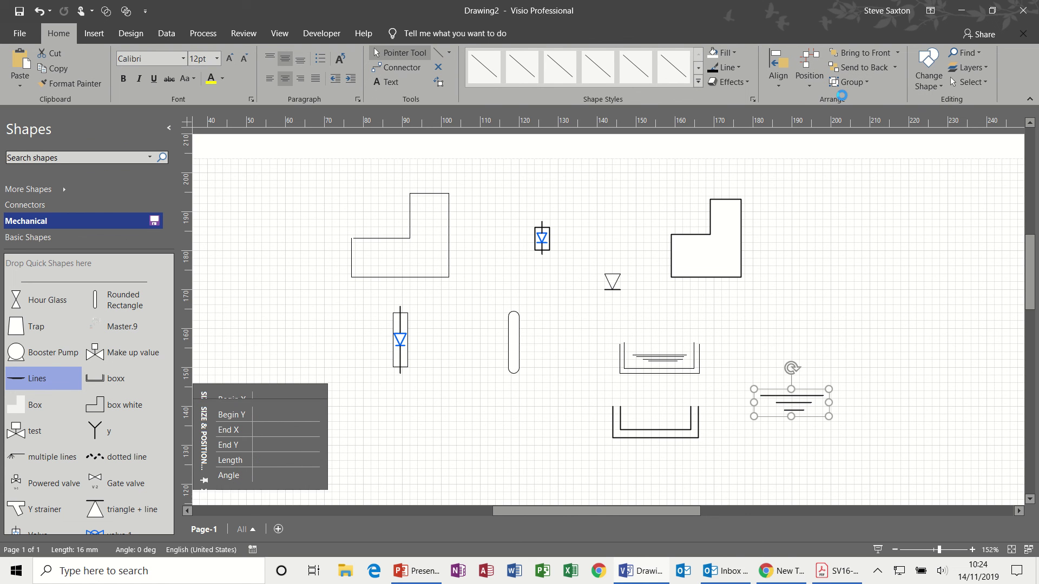
left_click(806, 395)
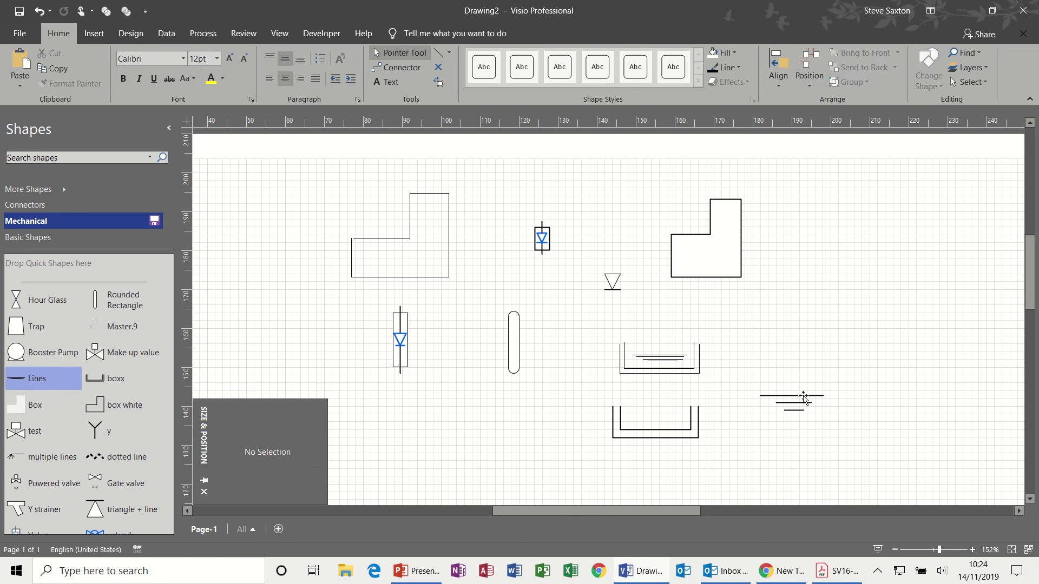
left_click(800, 409)
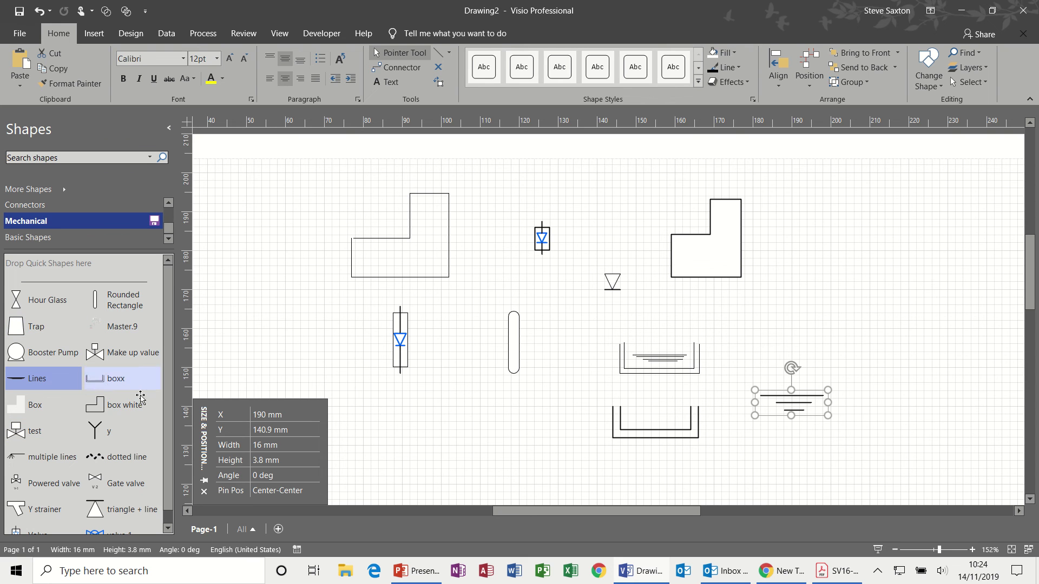